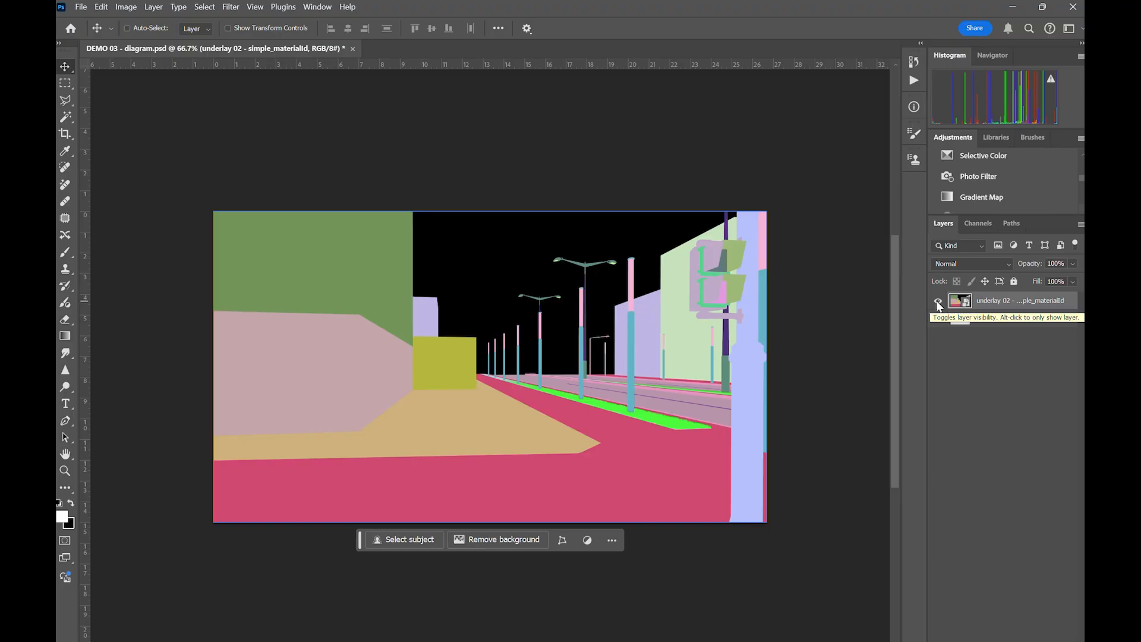
- Hide the underlay 02 material ID layer
left_click(938, 301)
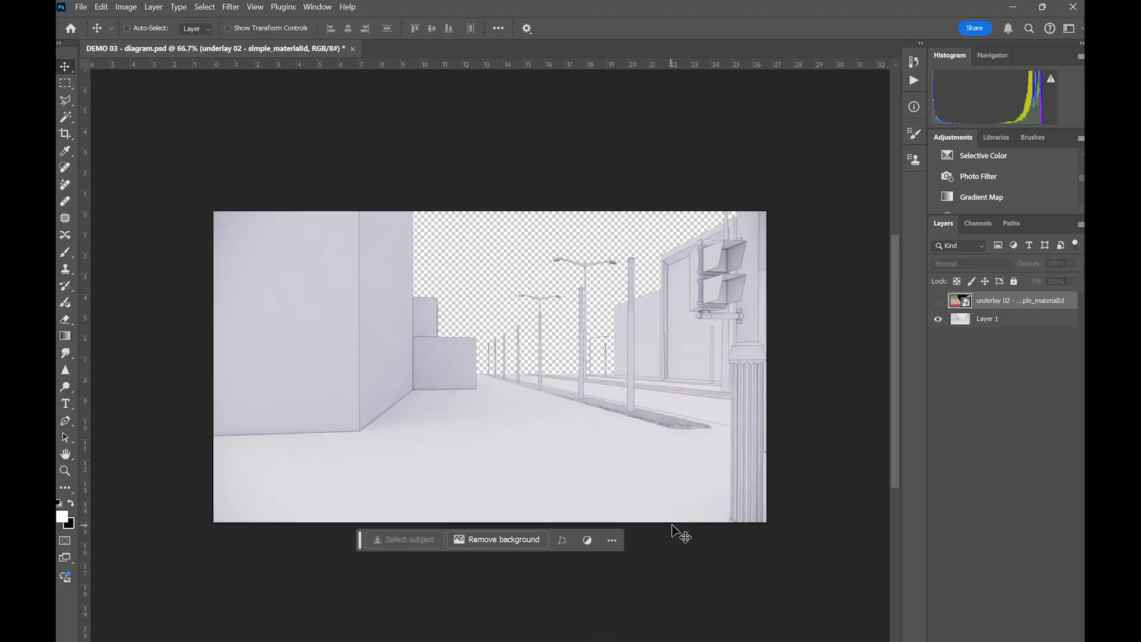
key("ctrl+o")
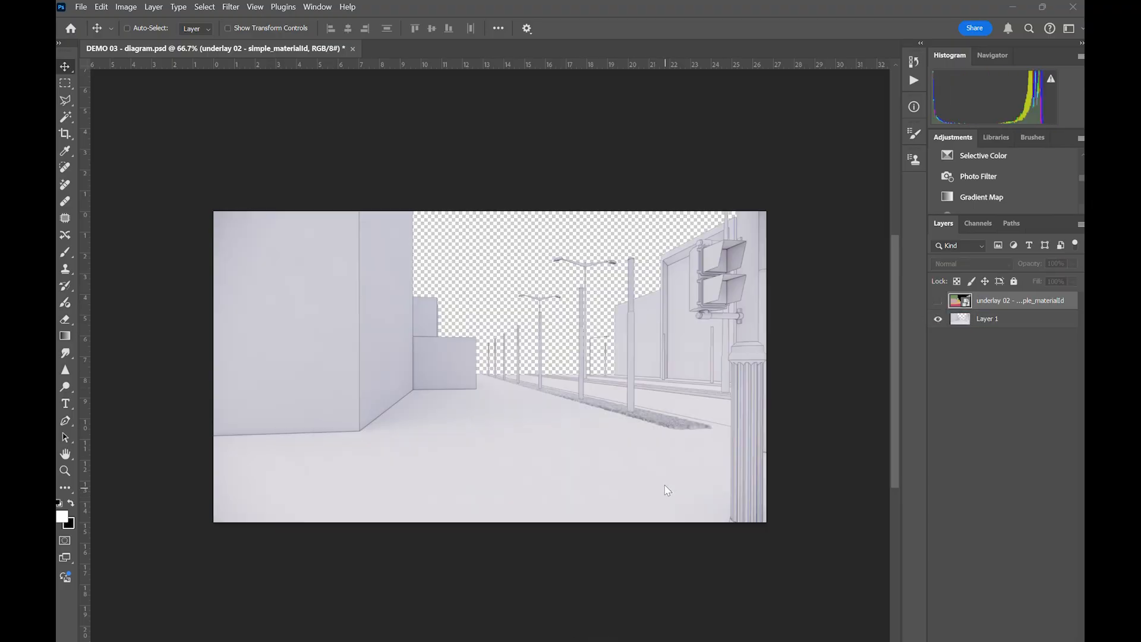
left_click(938, 303)
- Switch to File Explorer and place color palatte.png from the source/DEMO 03 folder into the diagram document
key("alt+Tab")
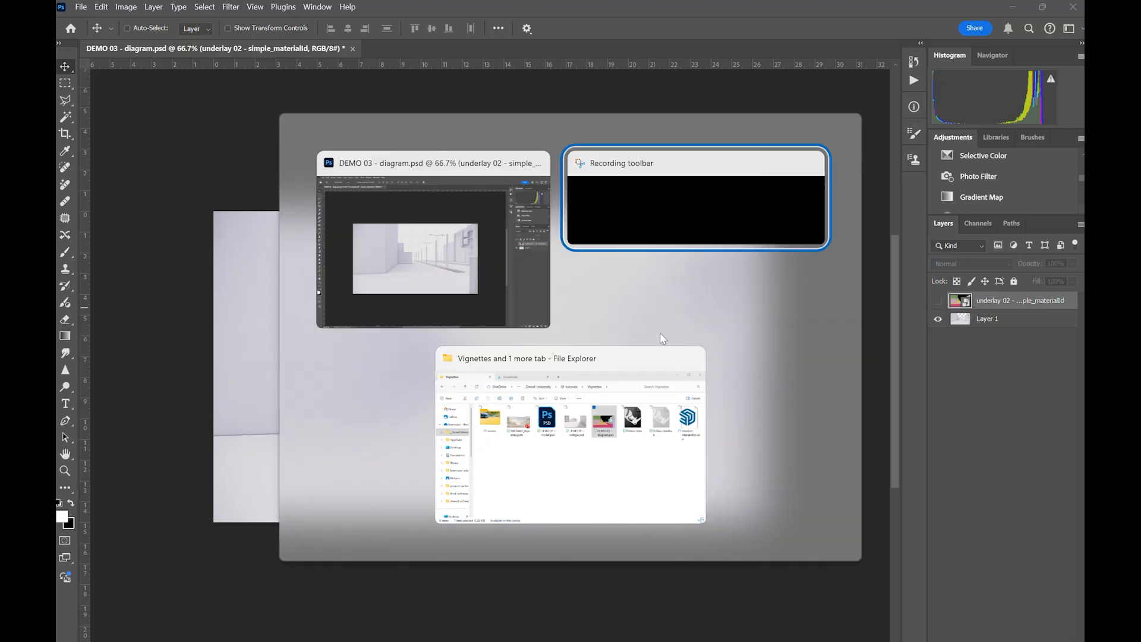
left_click(535, 479)
left_click(499, 243)
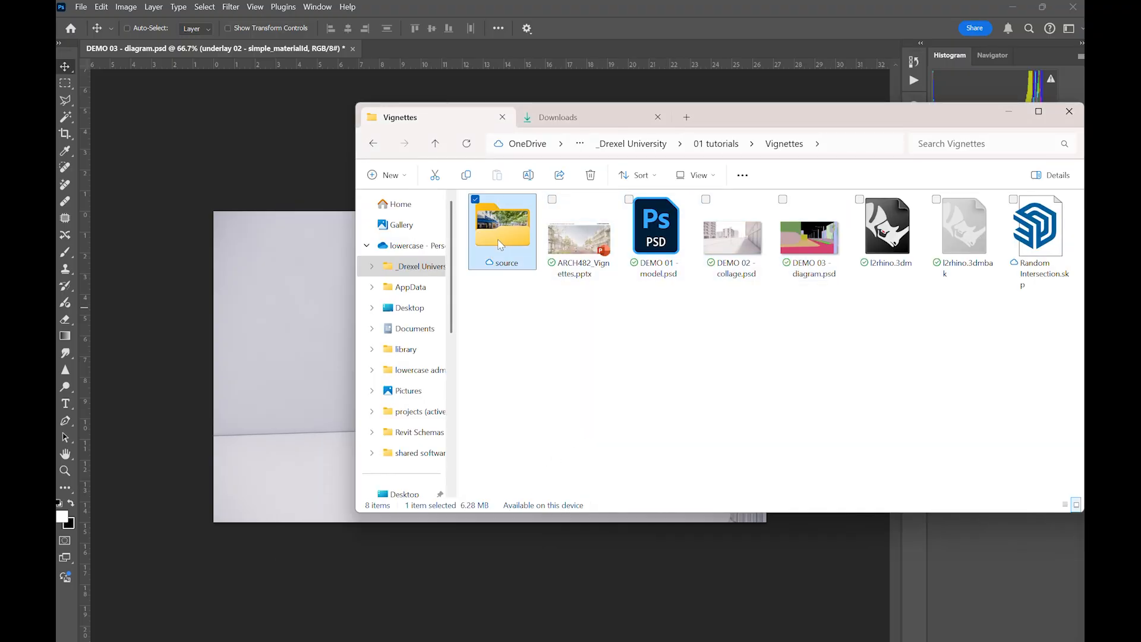
double_click(499, 244)
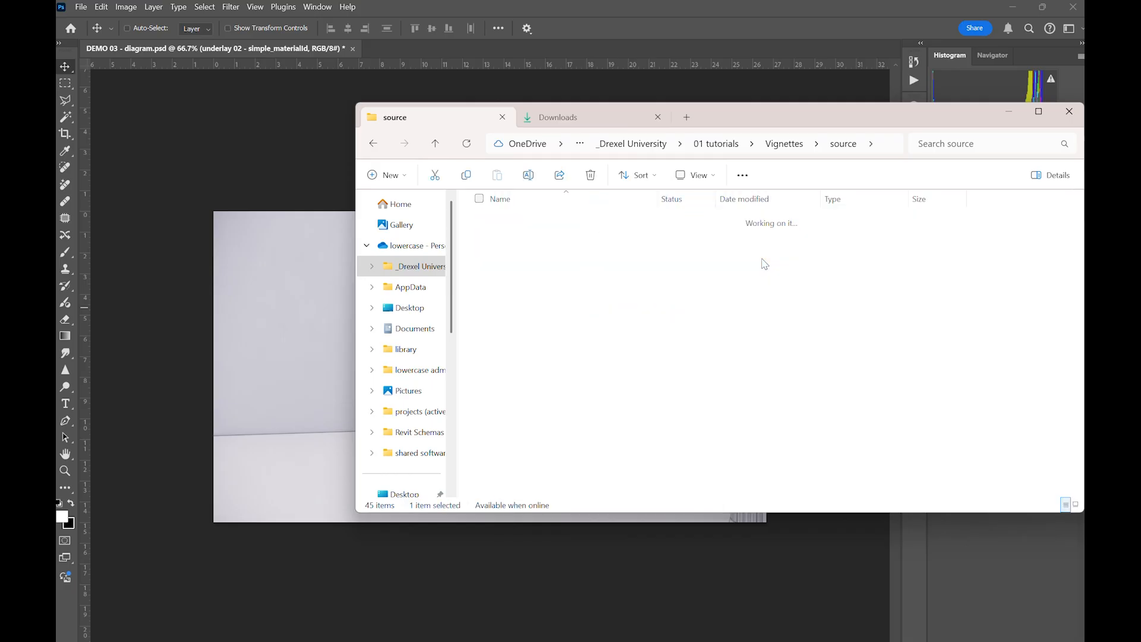
double_click(765, 264)
left_click_drag(730, 237, 275, 382)
key("Return")
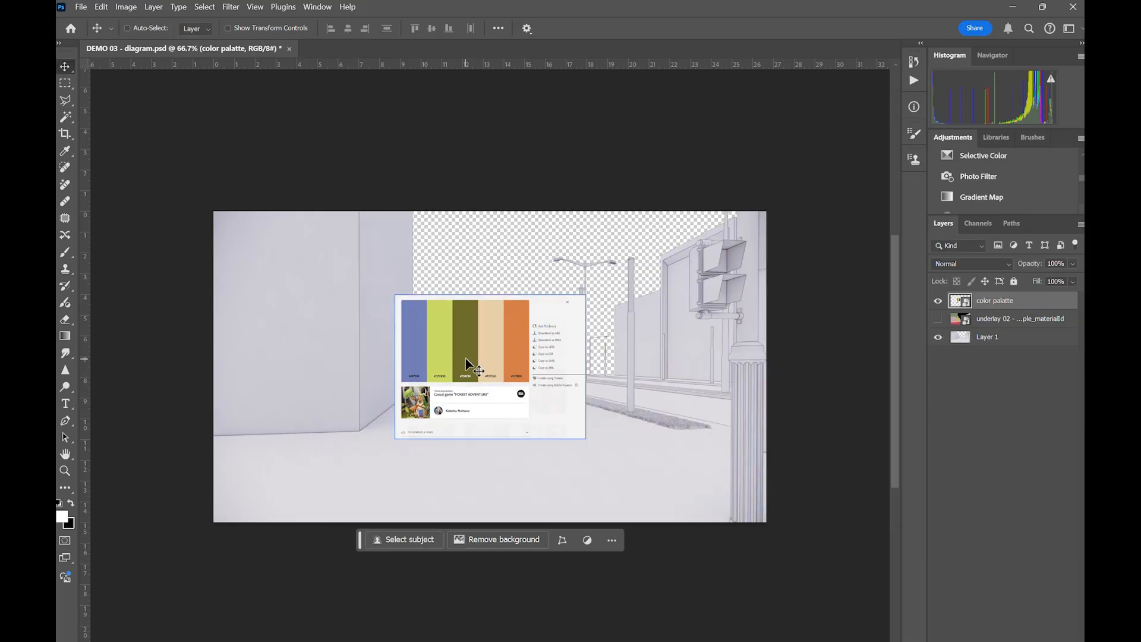
- Move the colour palette to the lower-left corner of the image and rename its layer colors
left_click_drag(466, 364, 296, 535)
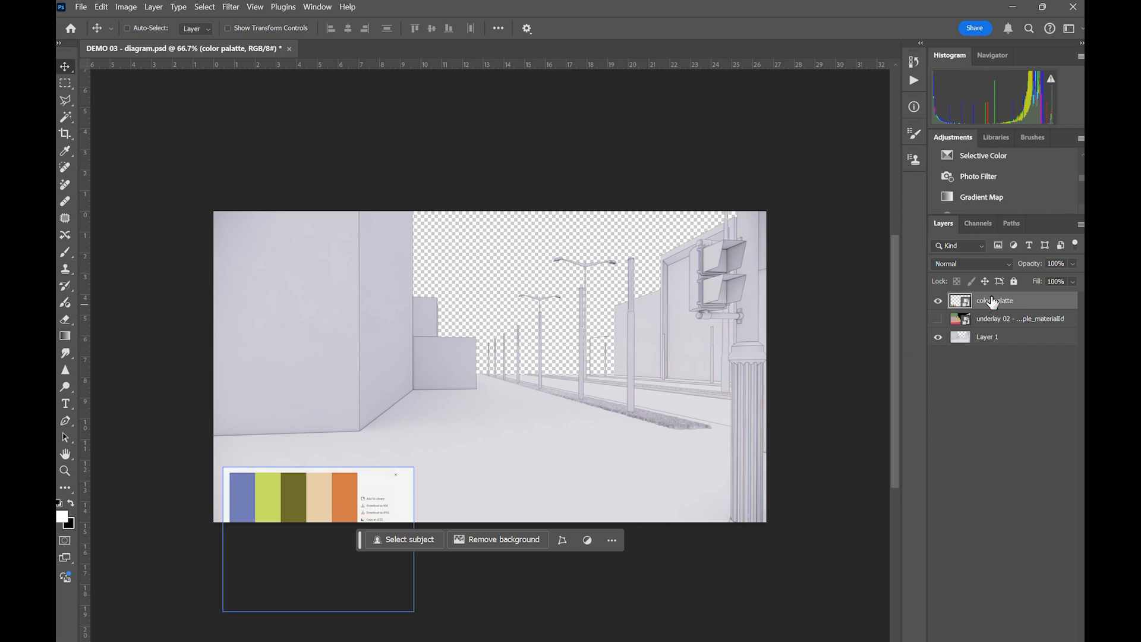
type("colors")
key("Return")
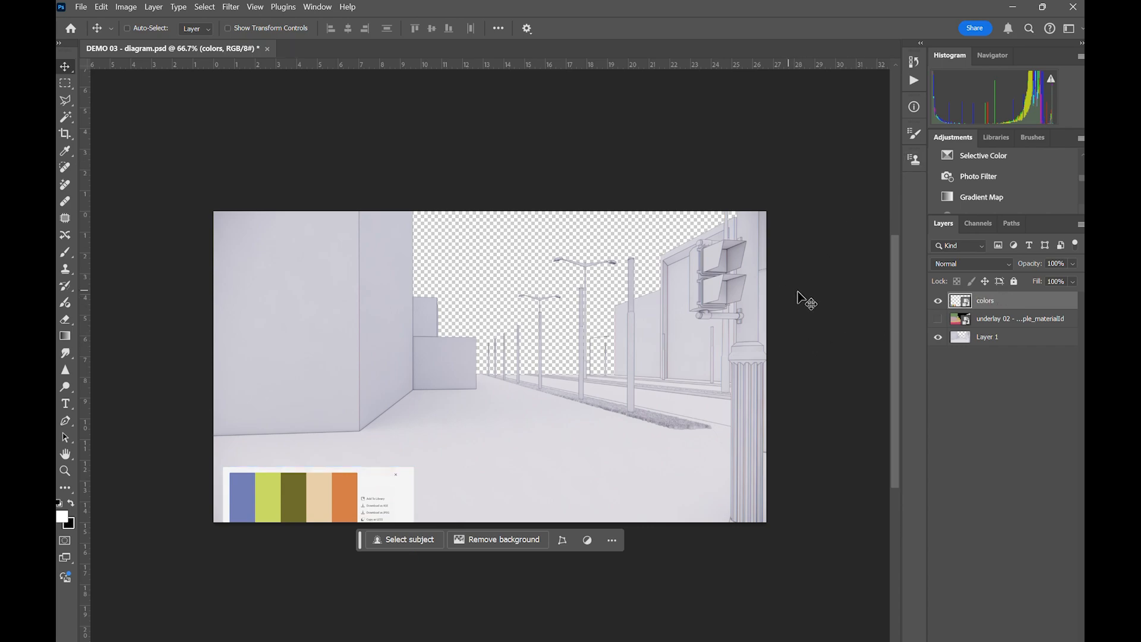
- Sample the palette's yellow-green swatch as the foreground colour, then hide the colors layer and show the material ID layer
key("i")
left_click(264, 494)
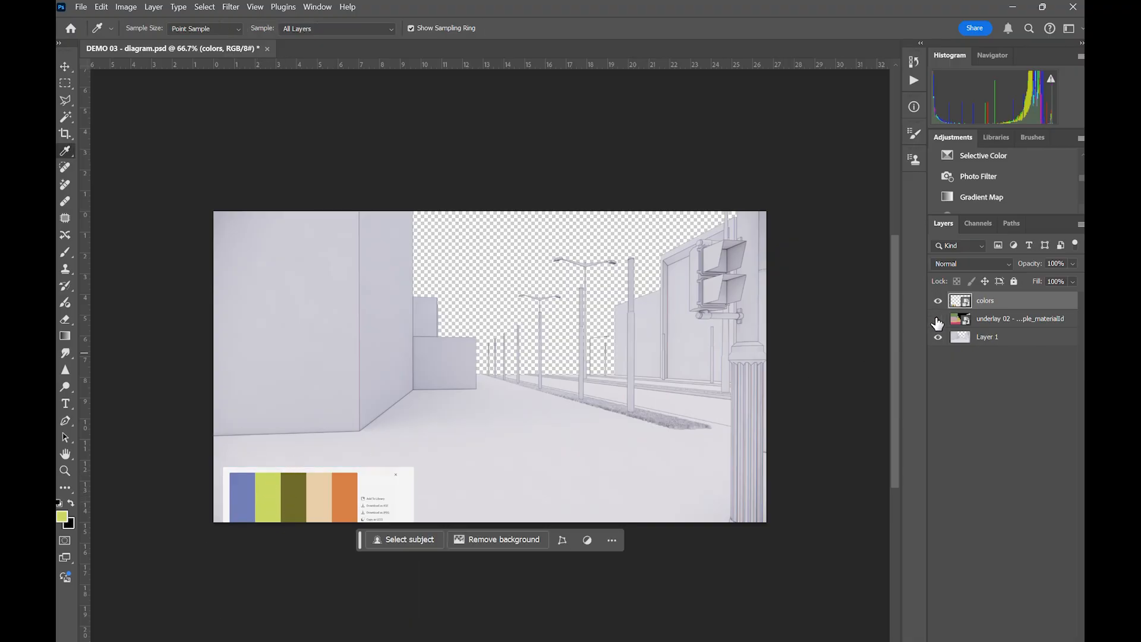
left_click(938, 300)
left_click(938, 318)
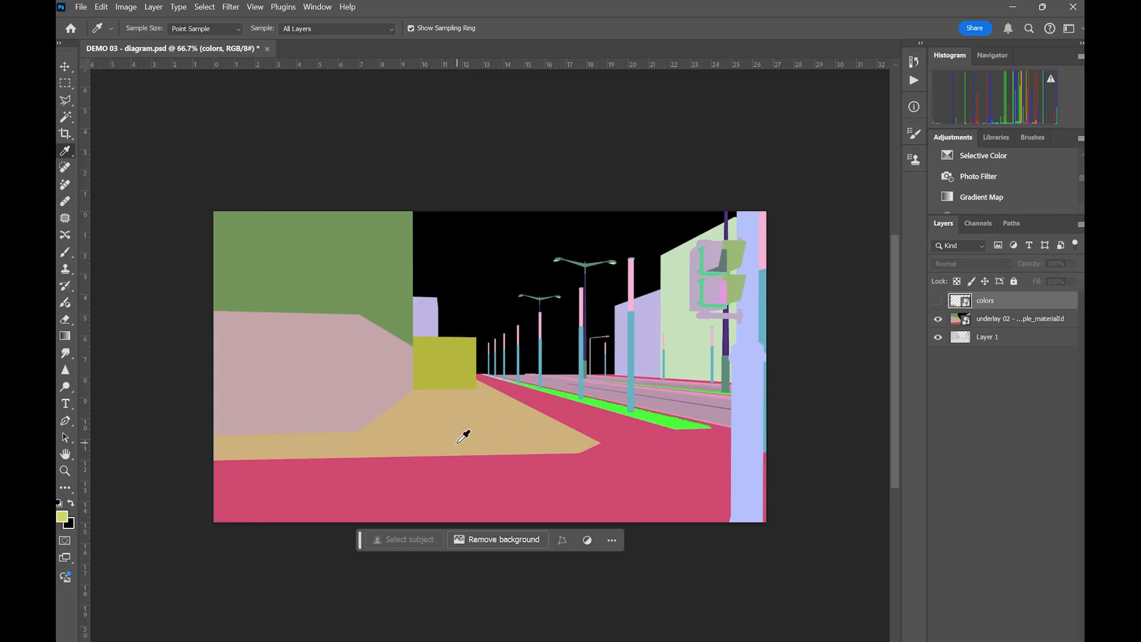
- Select the tan ground area on the material ID layer with the Magic Wand and hide that layer
key("w")
left_click(440, 436)
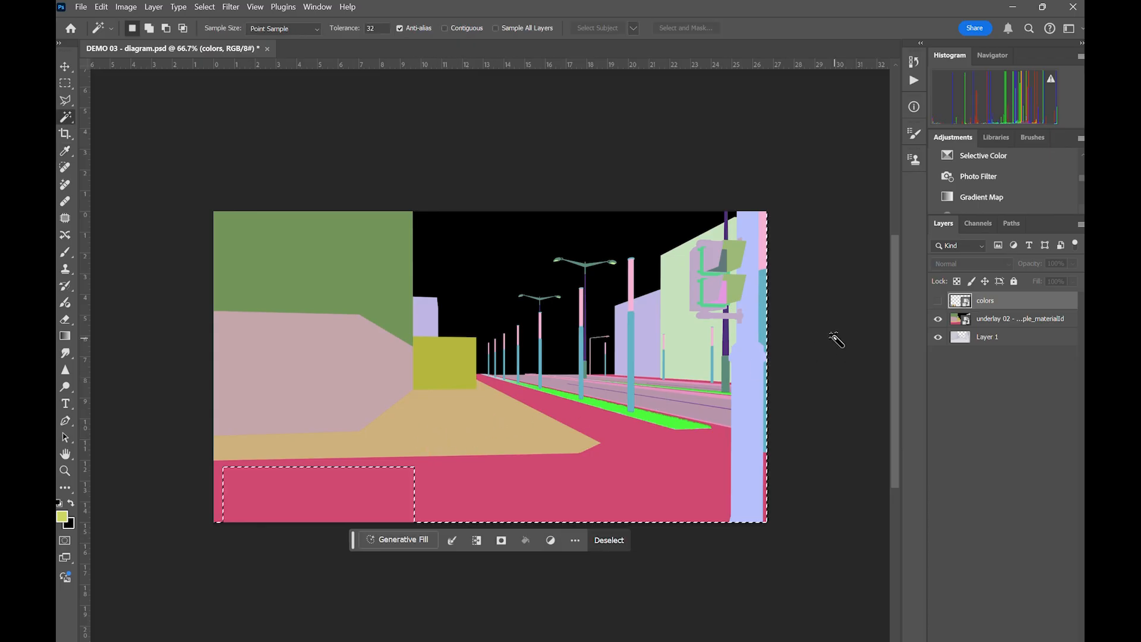
left_click(975, 320)
key("ctrl+d")
left_click(484, 420)
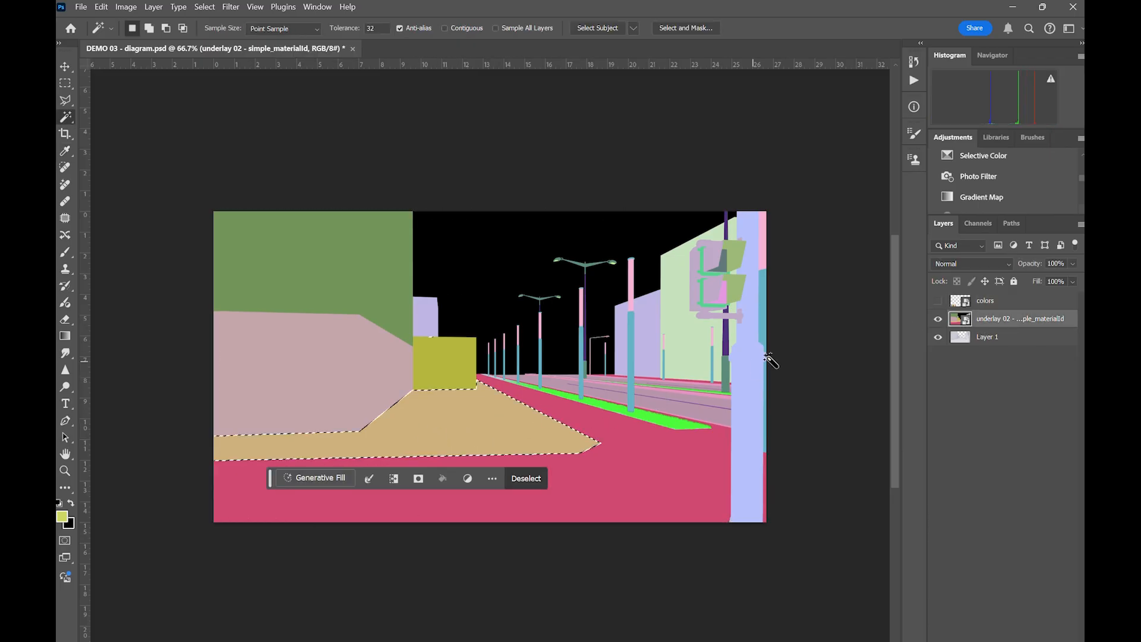
left_click(938, 319)
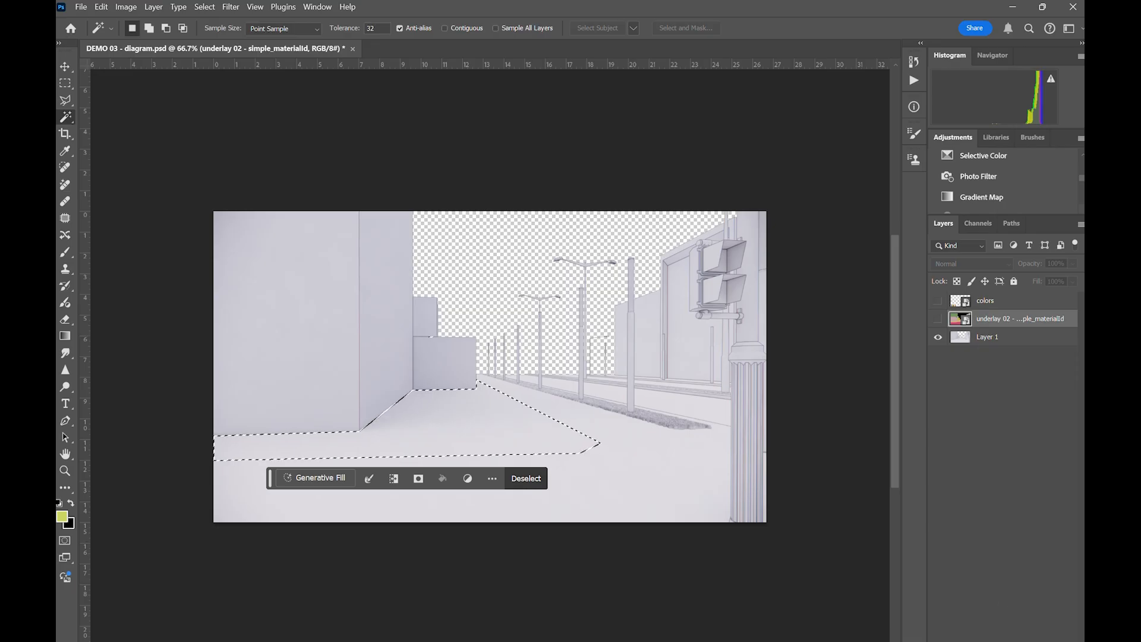
- Fill the selected ground area with the yellow-green foreground colour on a new layer and clear the selection
key("ctrl+alt+shift+n")
key("g")
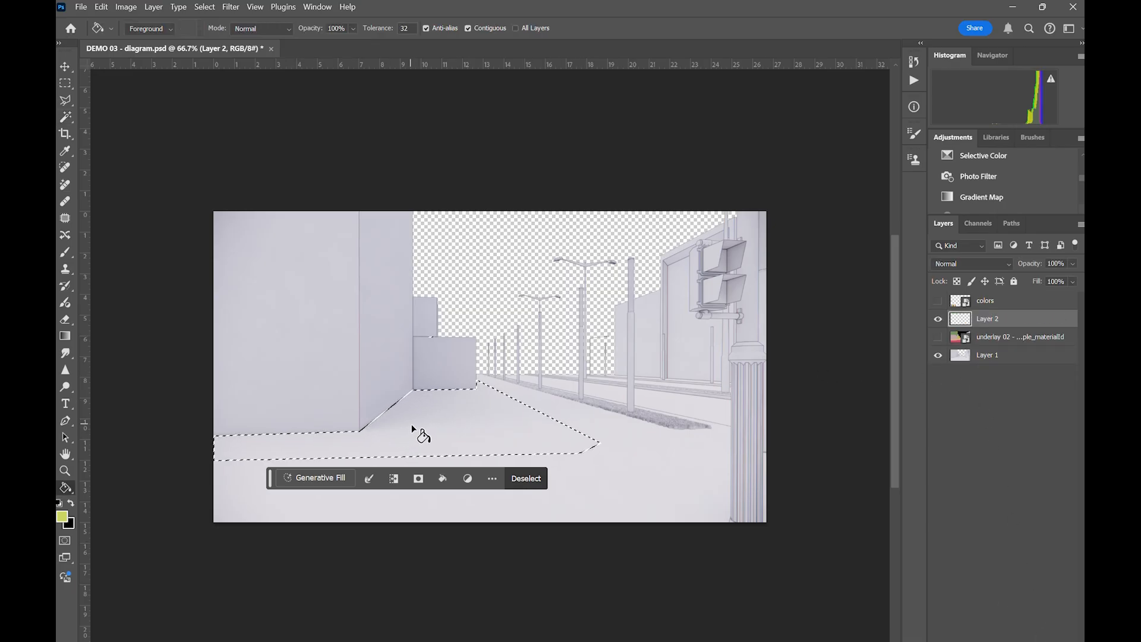
left_click(414, 427)
key("m")
key("ctrl+d")
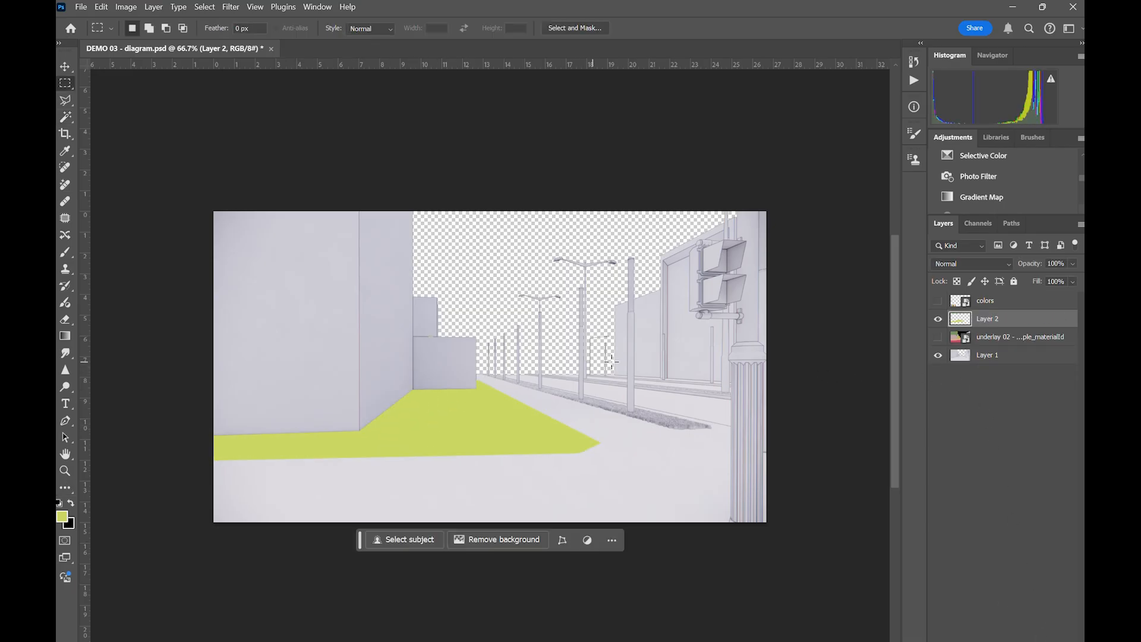
- Add a 6 px inside Stroke effect in olive 706c23 to the green ground layer
double_click(963, 321)
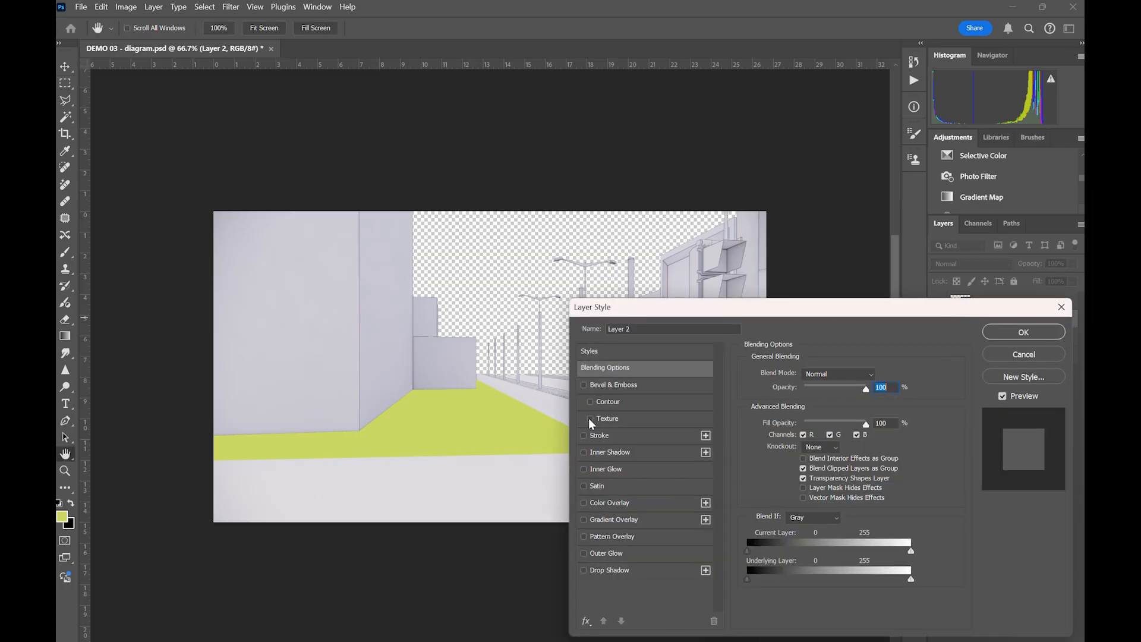
left_click(584, 436)
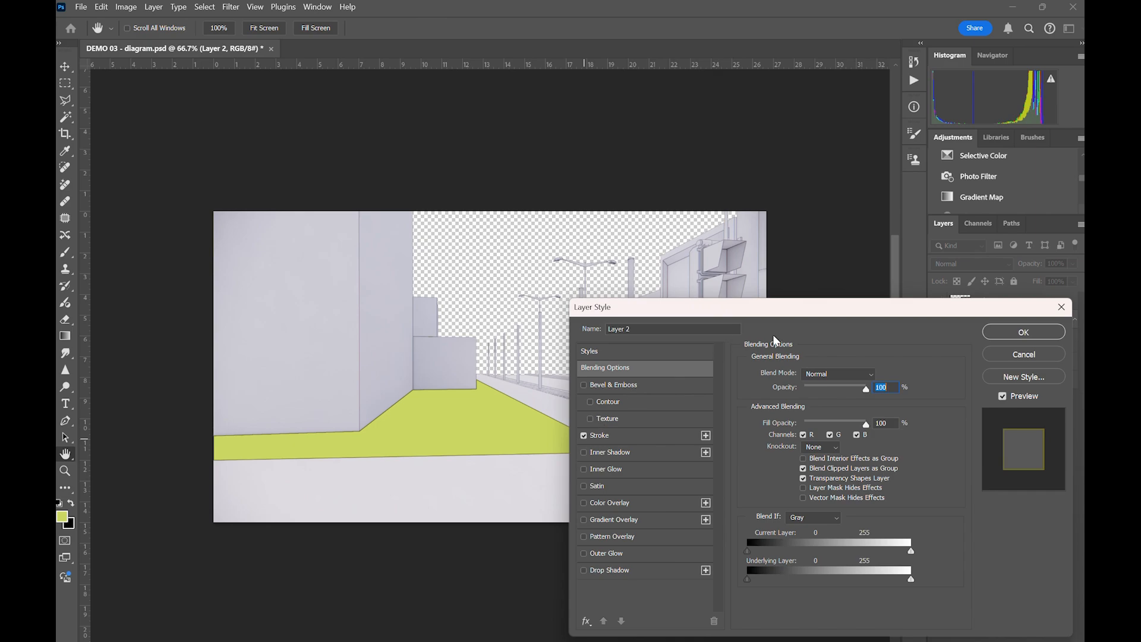
left_click(620, 440)
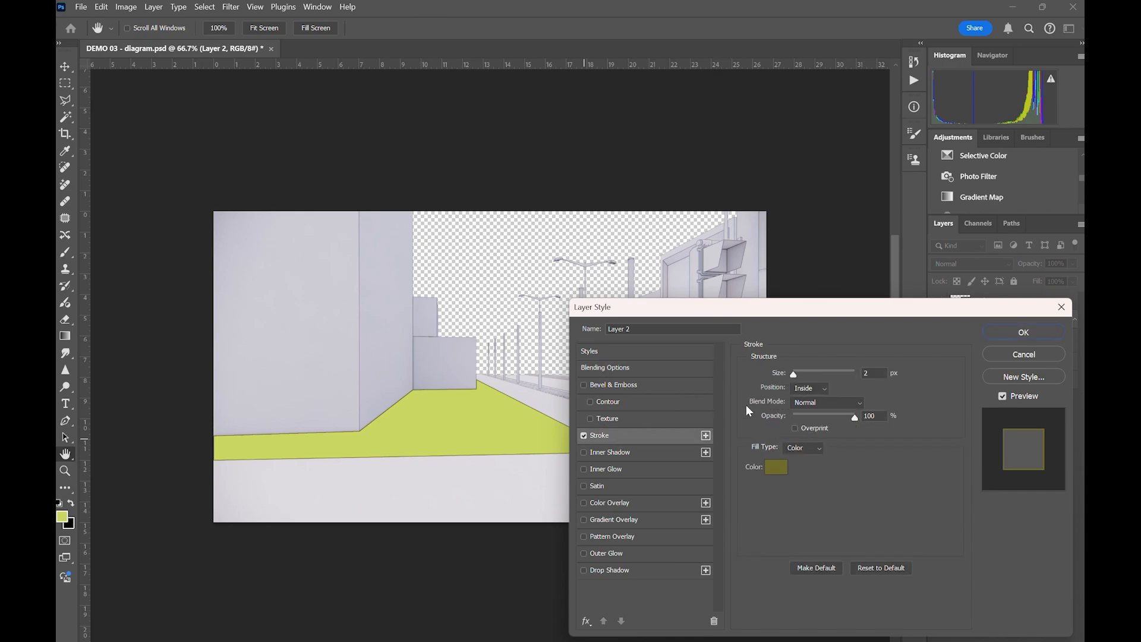
left_click(797, 375)
left_click(776, 468)
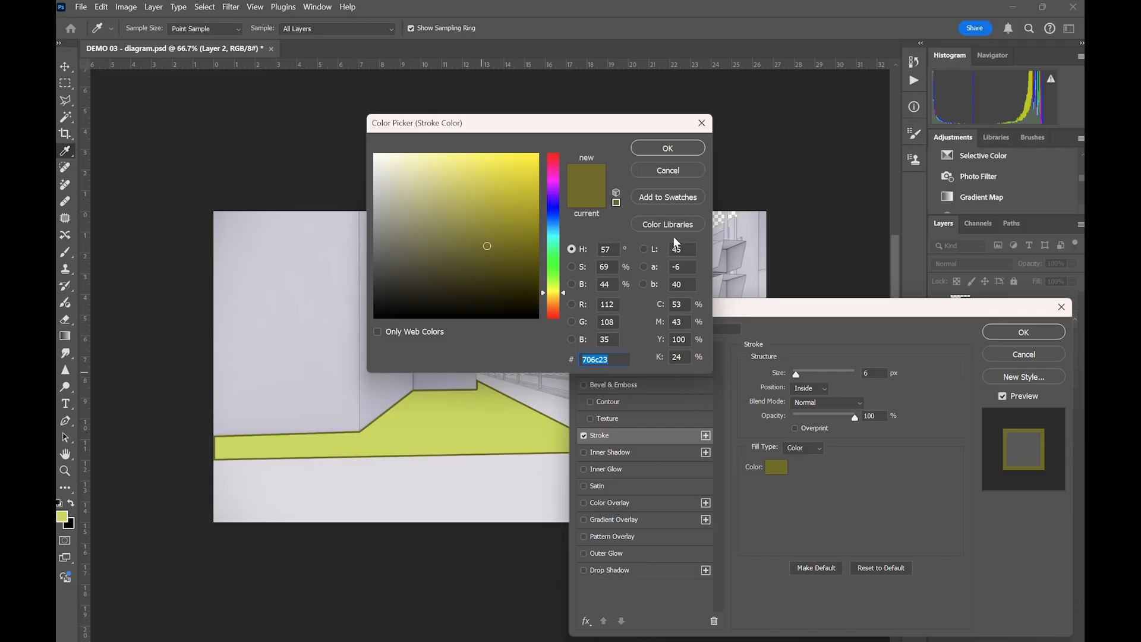
left_click(678, 148)
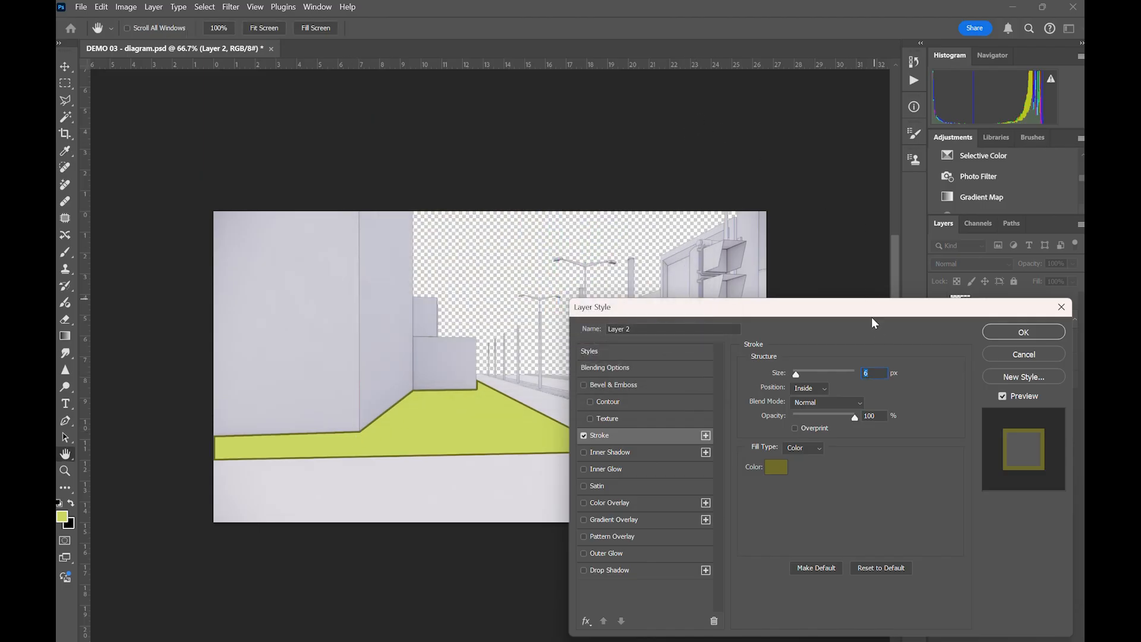
left_click(834, 288)
- Show the colors layer and set the ground layer's stroke colour by sampling the palette's dark olive swatch
left_click(938, 300)
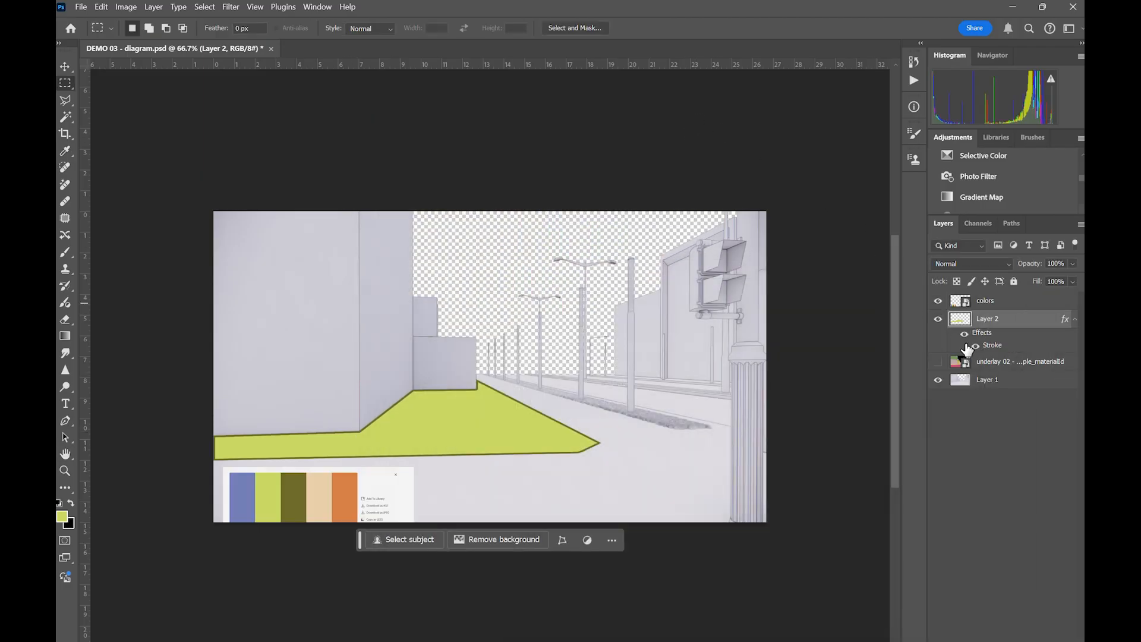
double_click(964, 324)
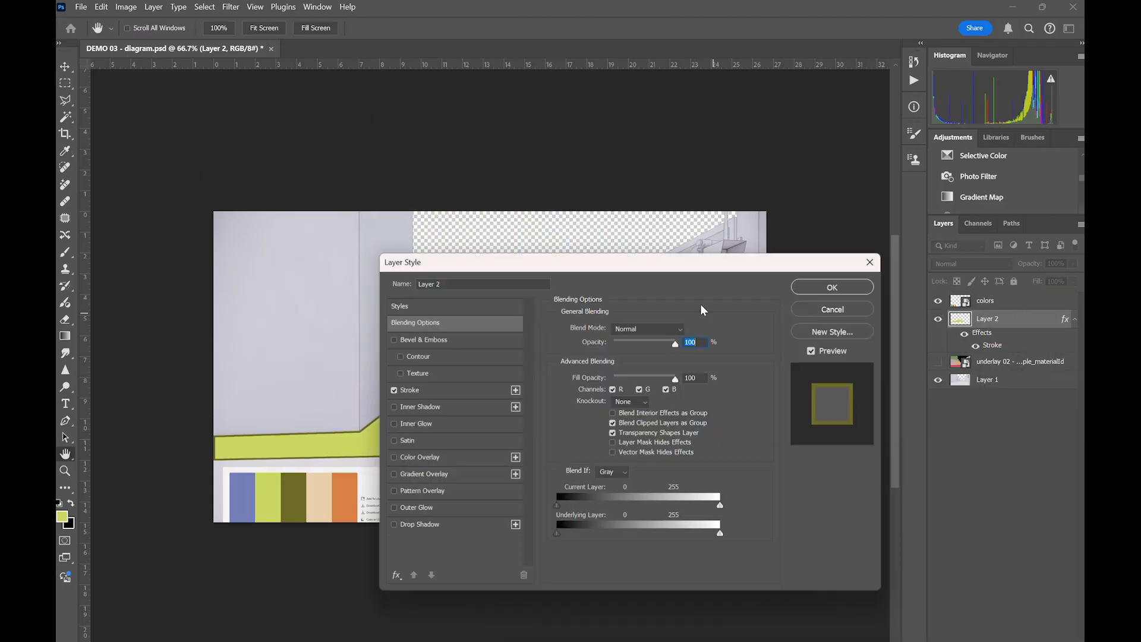
left_click(416, 390)
left_click(586, 422)
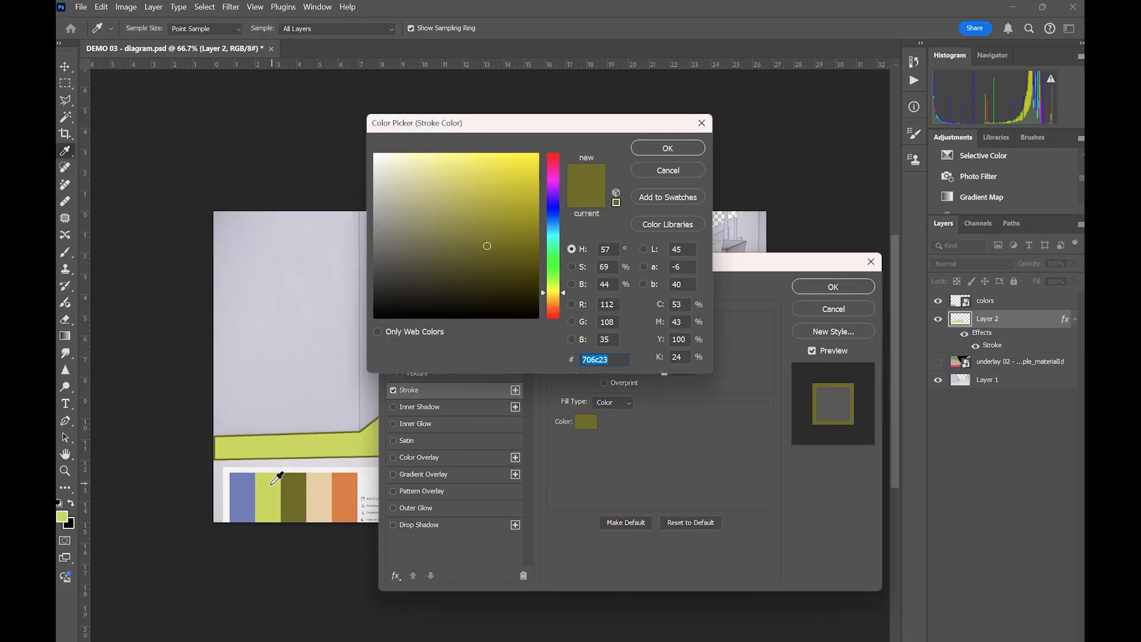
left_click_drag(276, 478, 302, 486)
left_click(667, 148)
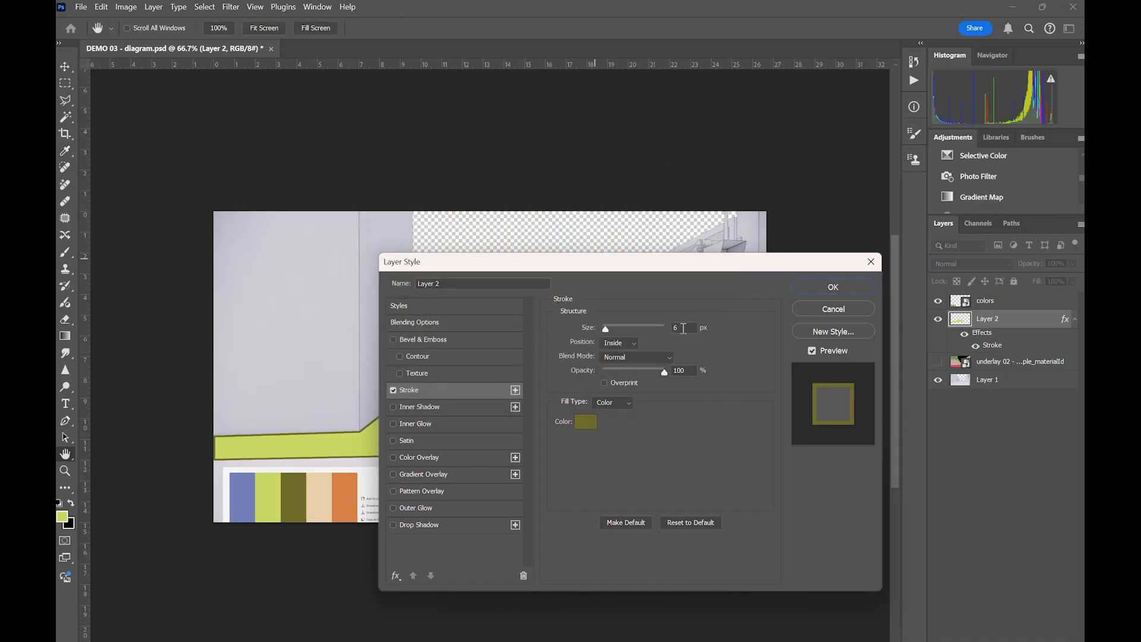
left_click(823, 286)
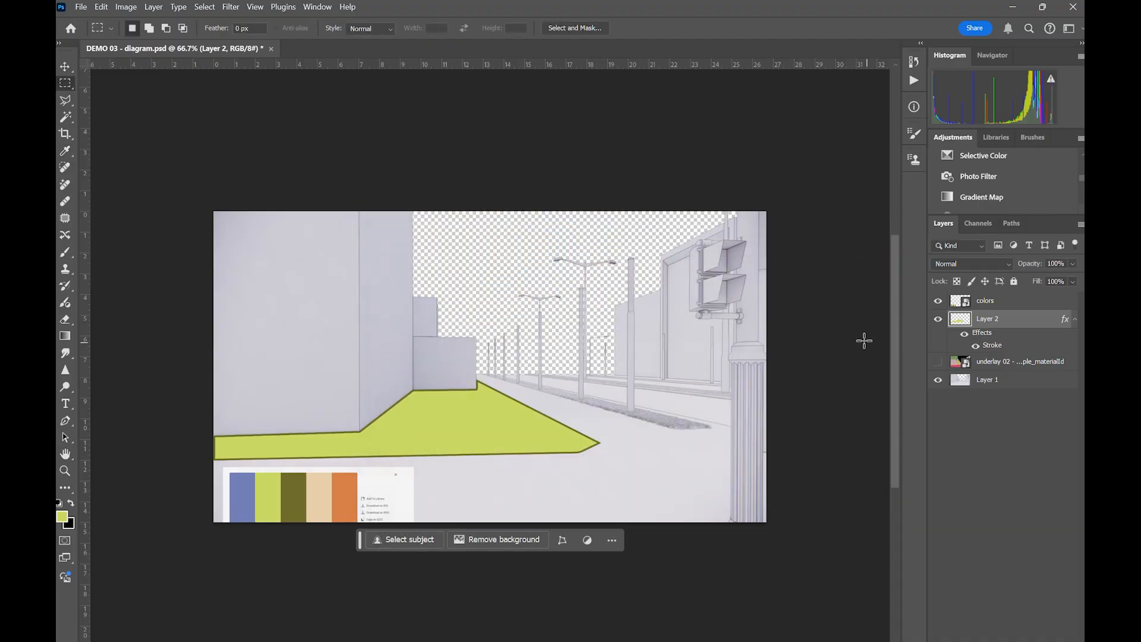
- Place texture corten.jpg from the DEMO 03 folder, rotated 90° and standing on the base of the low block beside the building
key("alt+Tab")
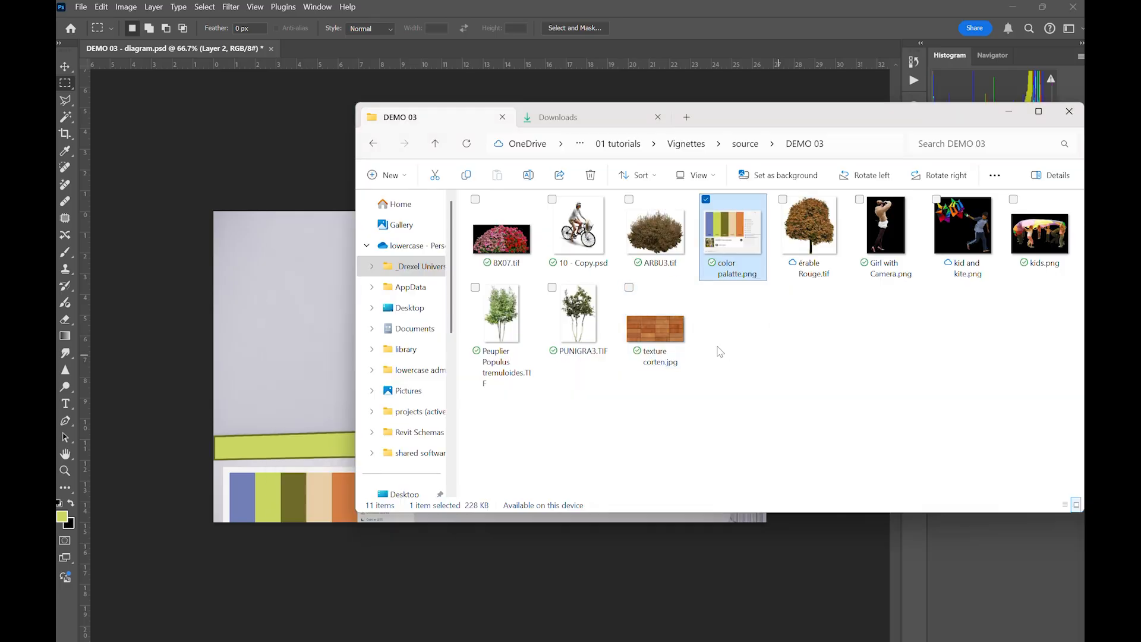
left_click_drag(656, 324, 301, 345)
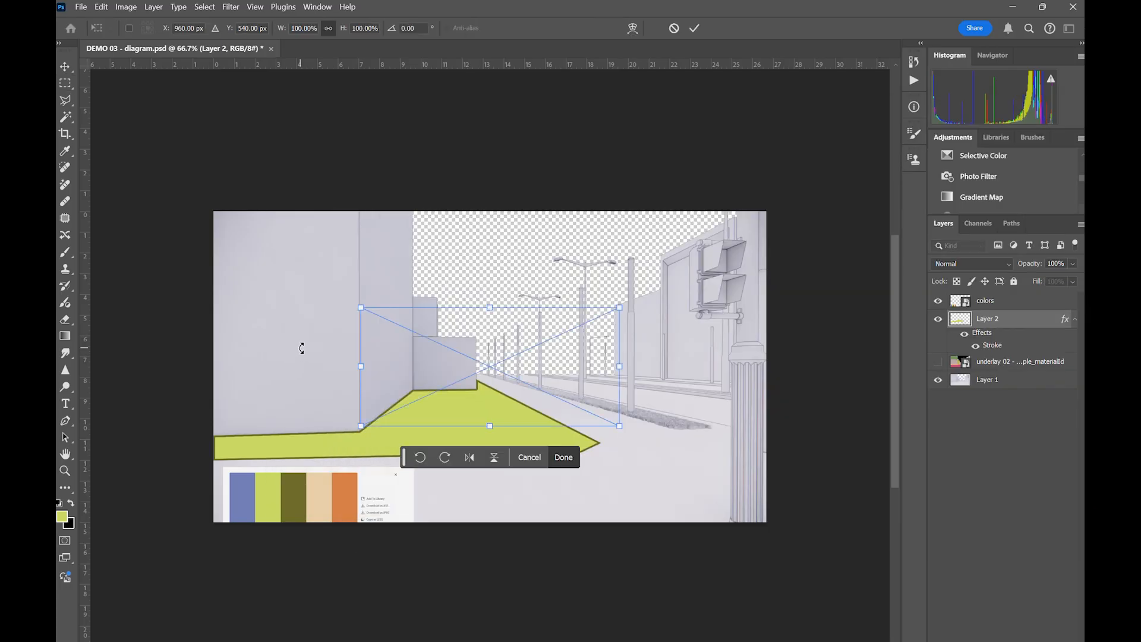
left_click_drag(631, 326, 470, 366)
key("Return")
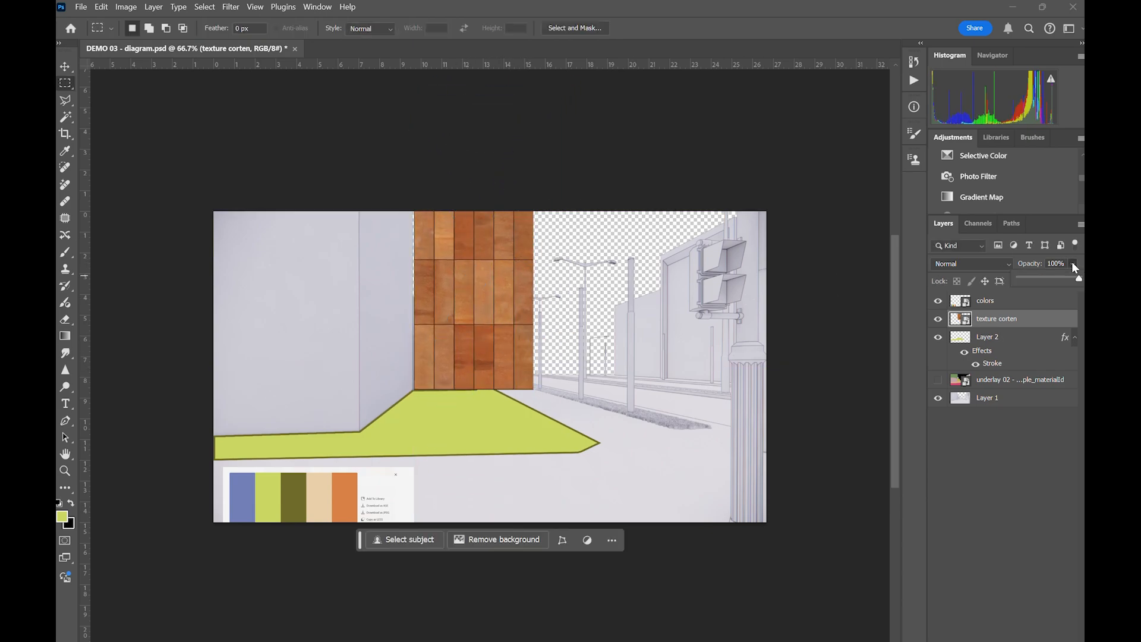
- Lower the corten texture's opacity to 68% and scale it down to about 79.75%, keeping its lower-left corner on the block
left_click_drag(1073, 267, 1056, 277)
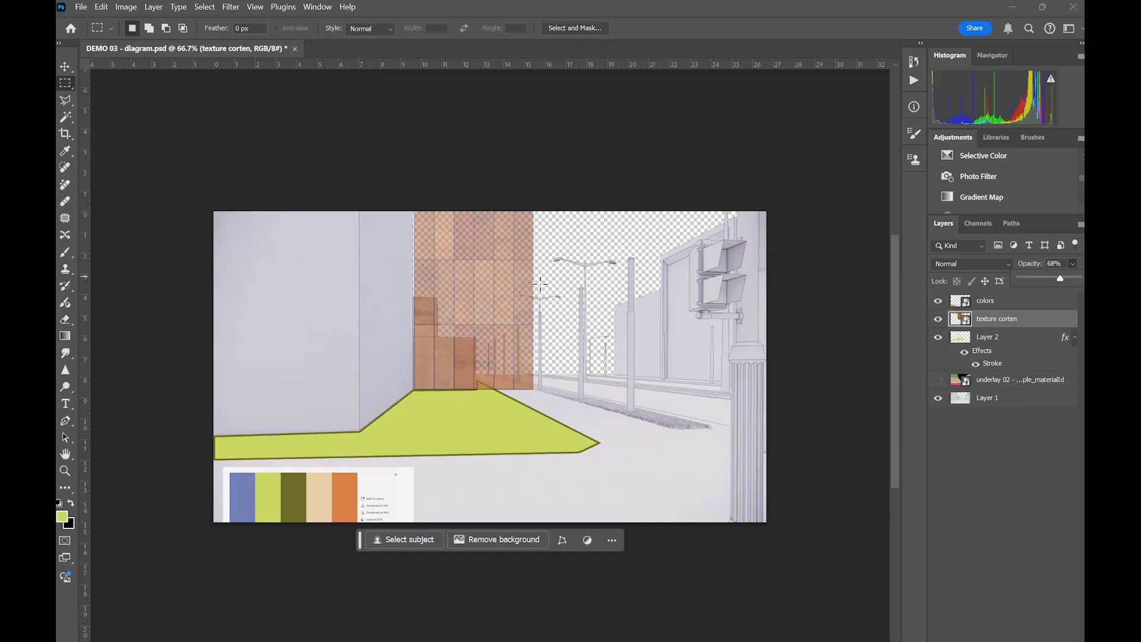
key("ctrl+t")
left_click_drag(532, 129, 499, 177)
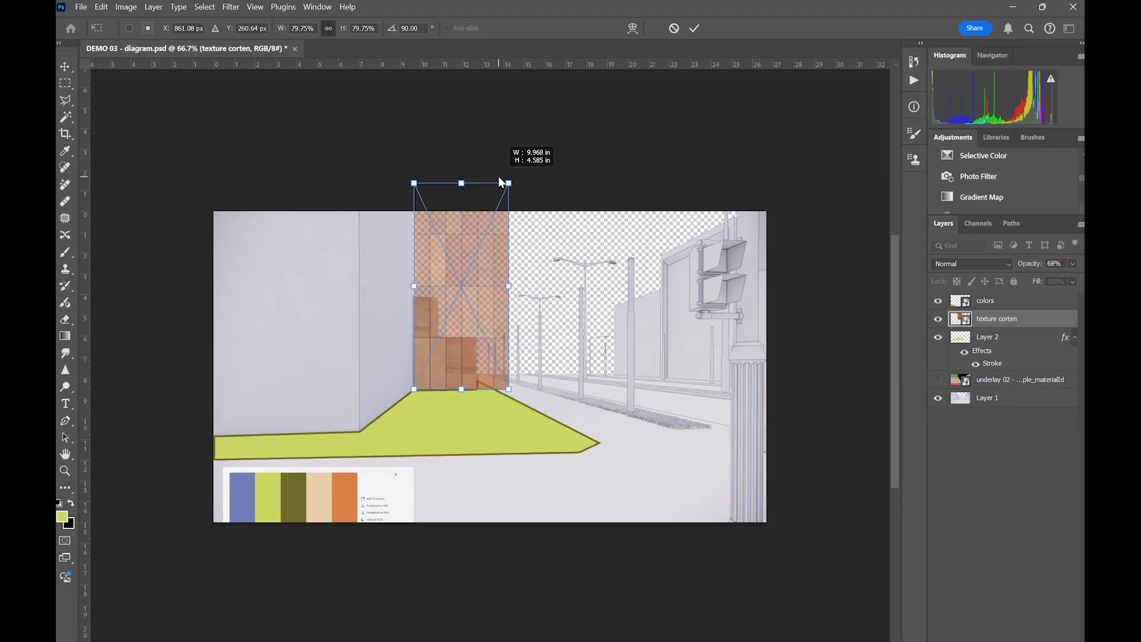
key("Return")
- Rasterize the corten texture and delete the part above the low block using a rectangular selection
key("m")
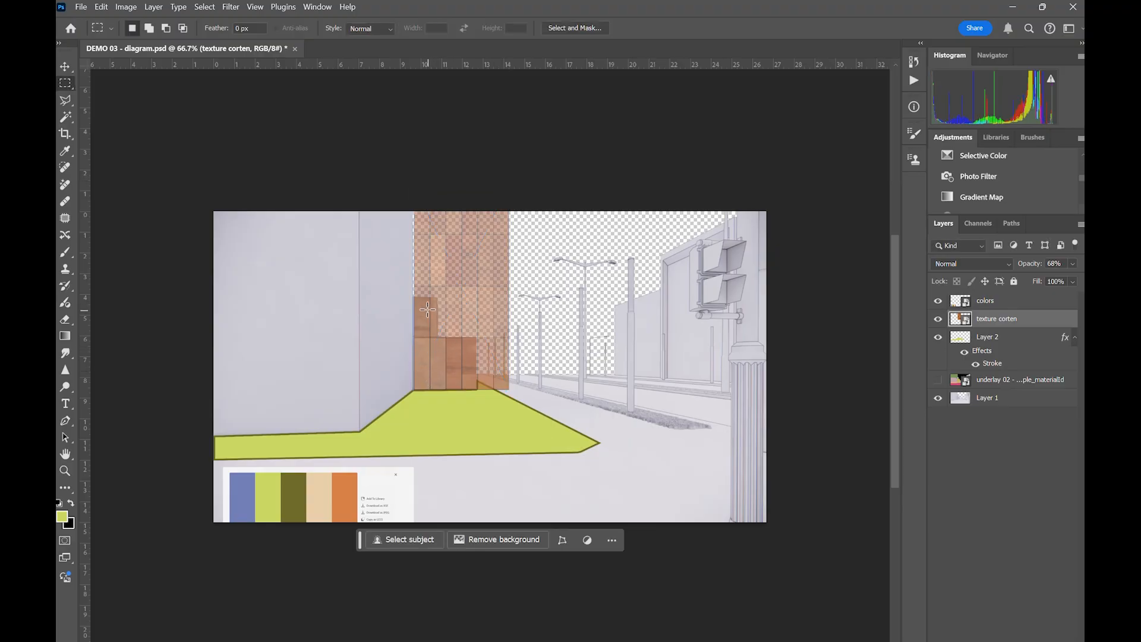
left_click_drag(398, 211, 547, 337)
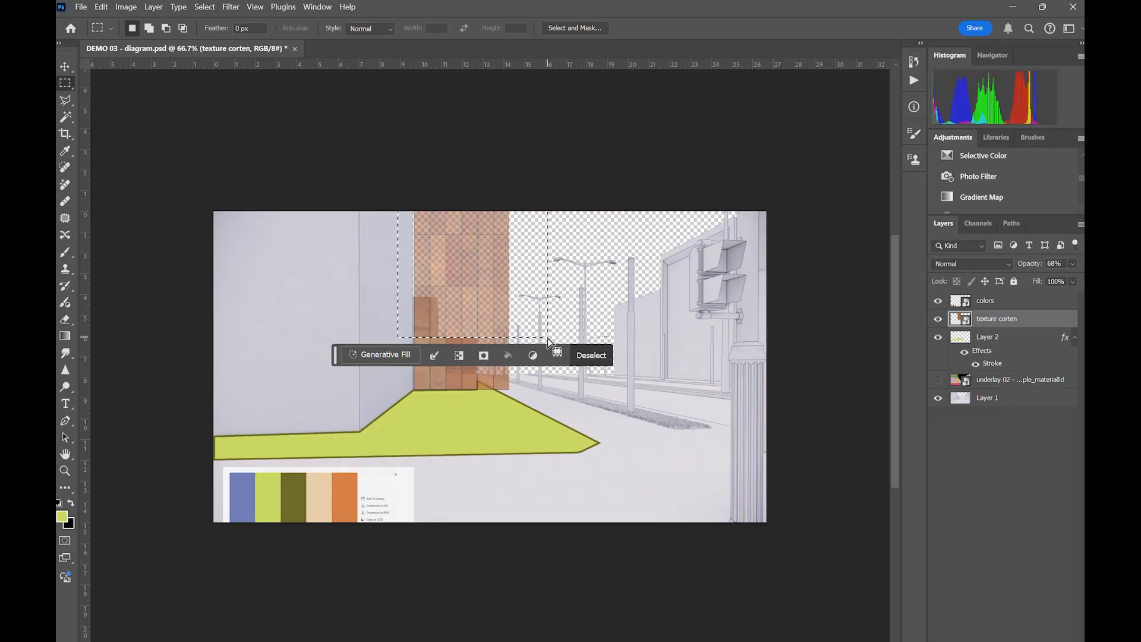
key("Delete")
left_click(556, 265)
key("e")
left_click(472, 298)
key("Return")
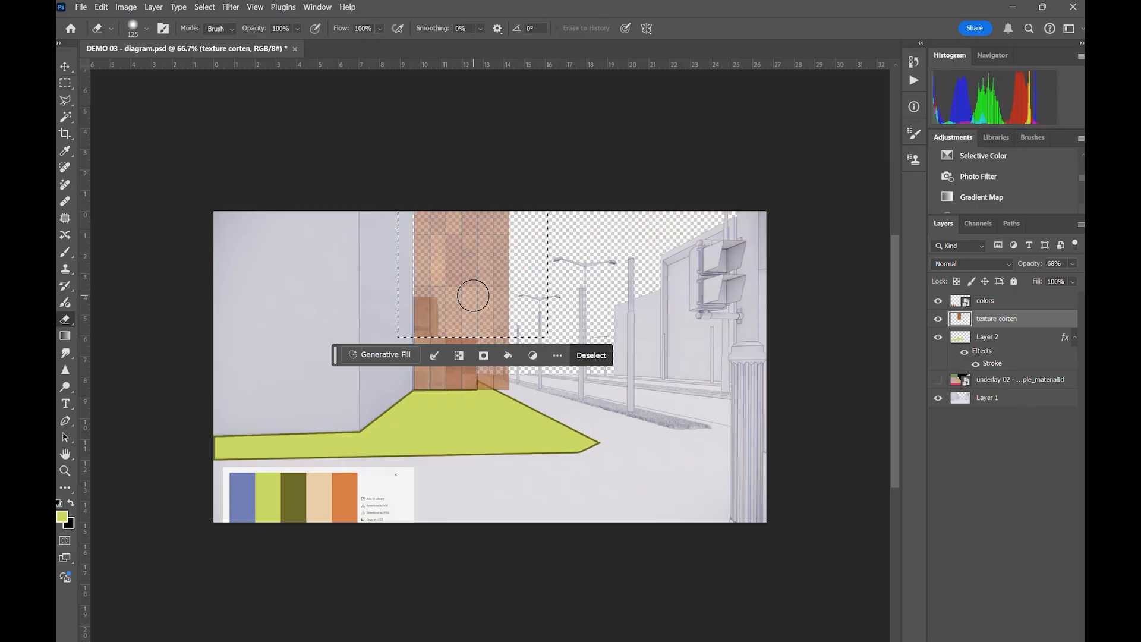
key("Delete")
- Delete the corten texture extending past the low block's right edge, clear the selection and restore the texture's opacity to 100%
key("m")
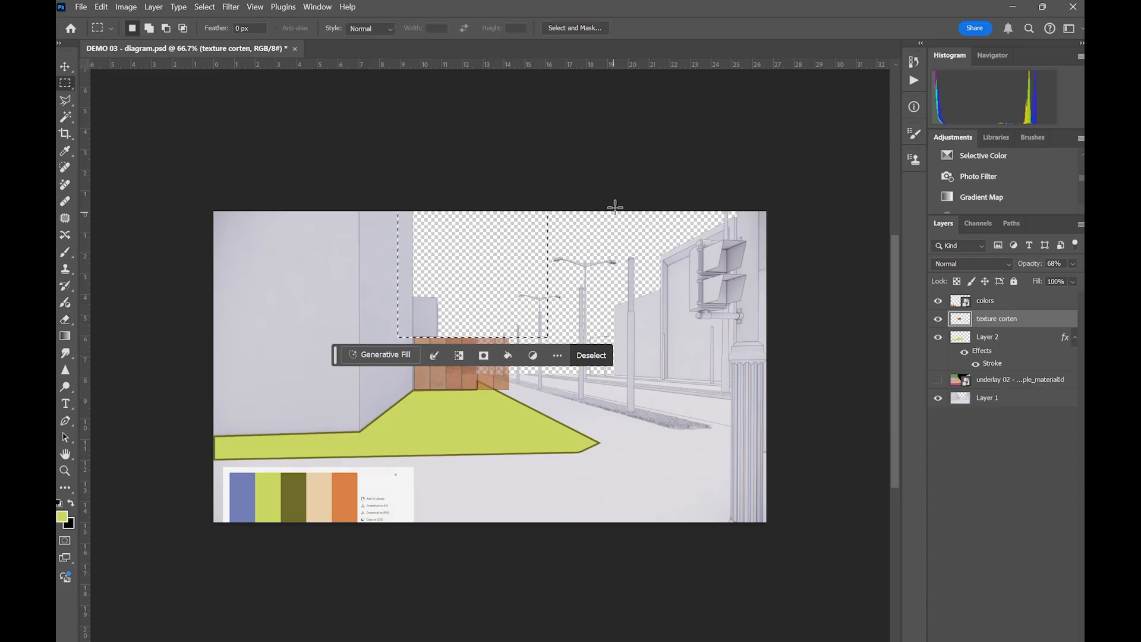
left_click_drag(614, 205, 478, 429)
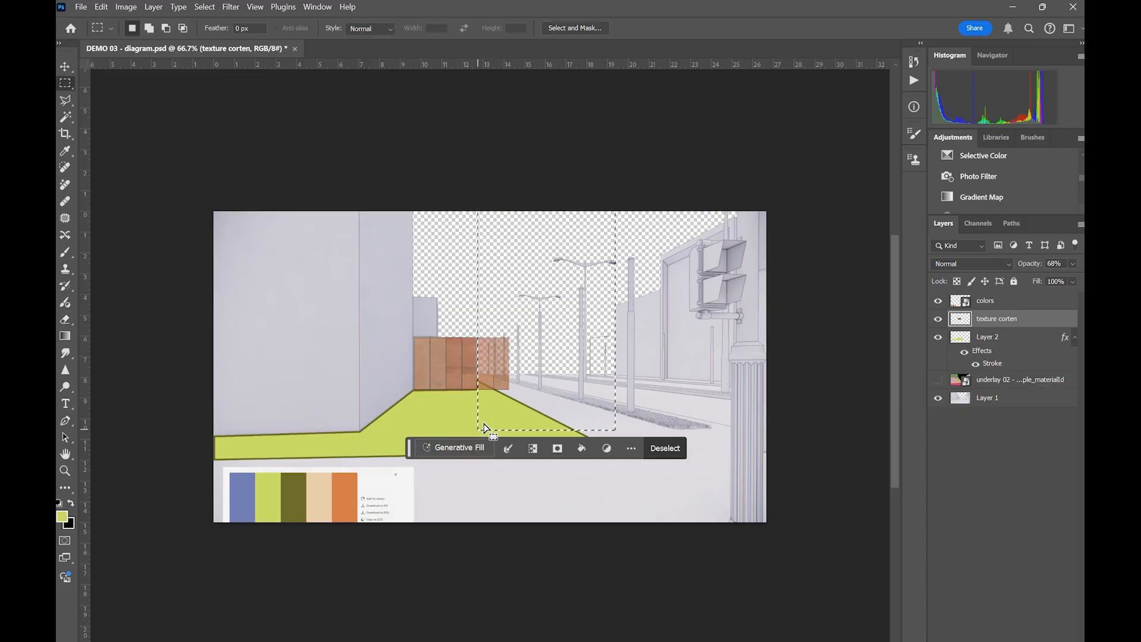
key("Delete")
key("ctrl+d")
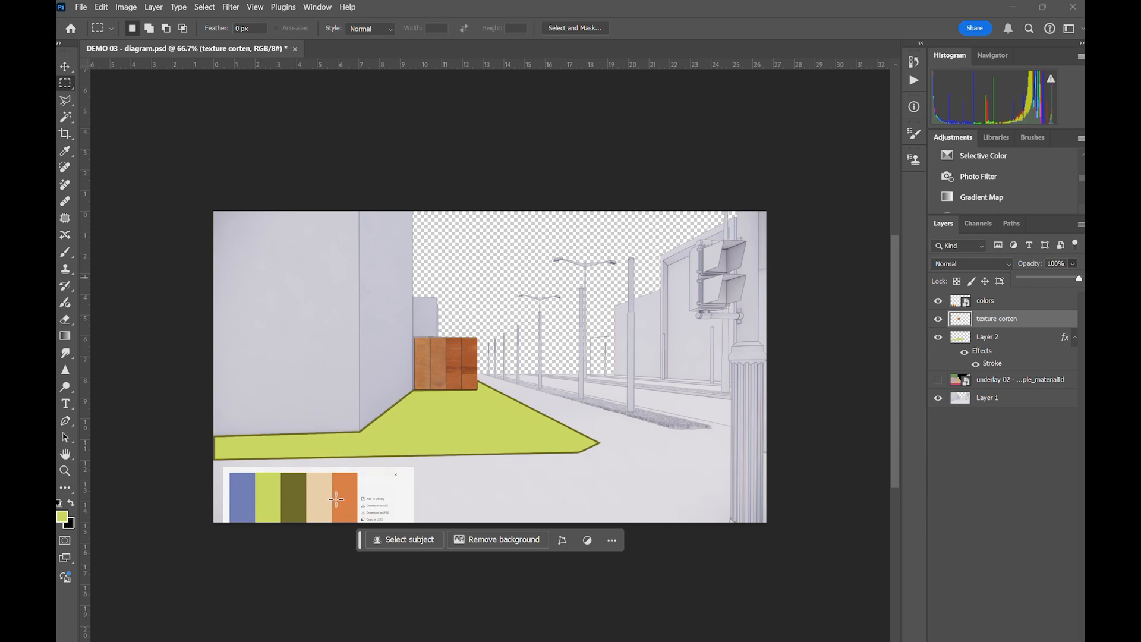
- Place another copy of texture corten.jpg from the DEMO 03 folder and rotate it 90°
key("alt+Tab")
left_click_drag(658, 324, 428, 266)
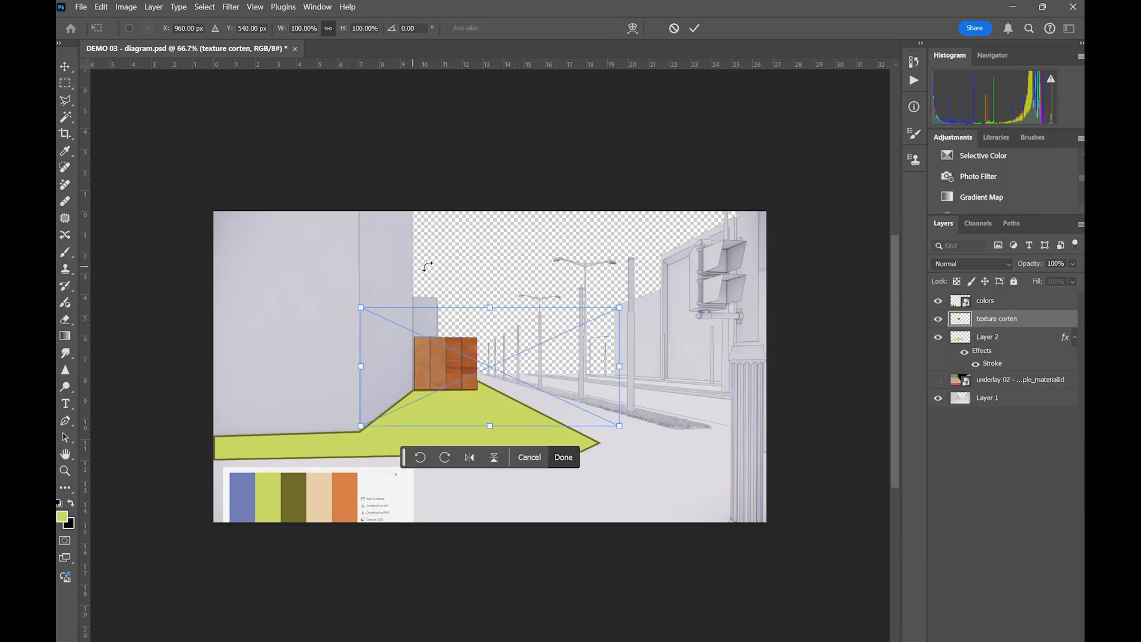
left_click_drag(647, 291, 505, 393)
right_click(505, 393)
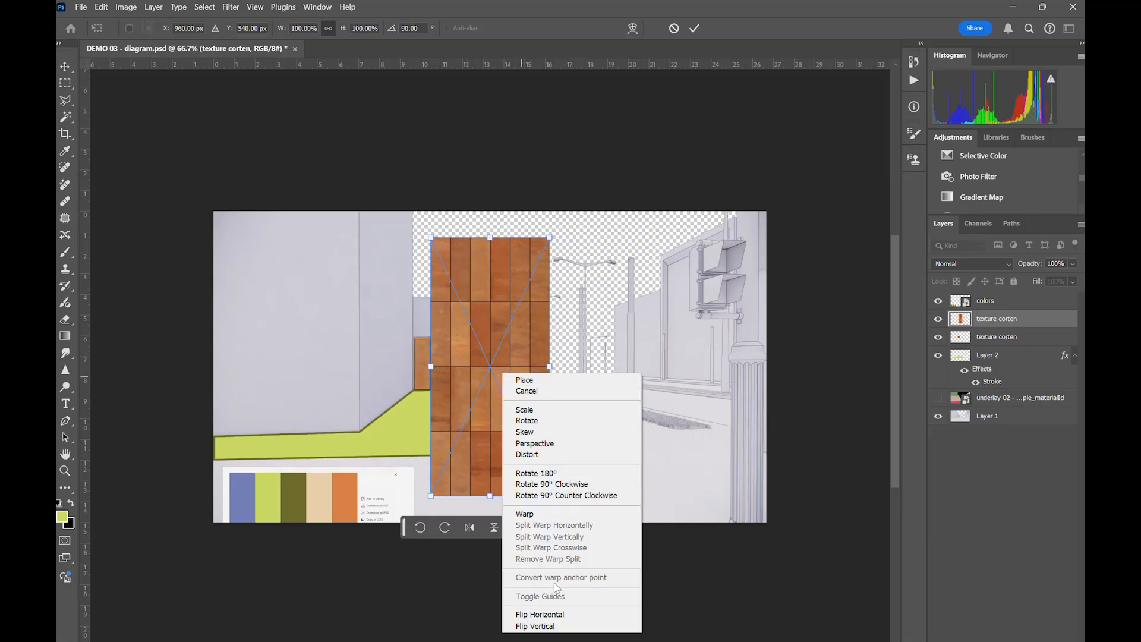
- Move the new corten texture onto the building's narrow side wall and distort its corners to follow the wall's perspective
left_click(535, 454)
left_click_drag(488, 382, 386, 285)
left_click_drag(371, 370, 409, 400)
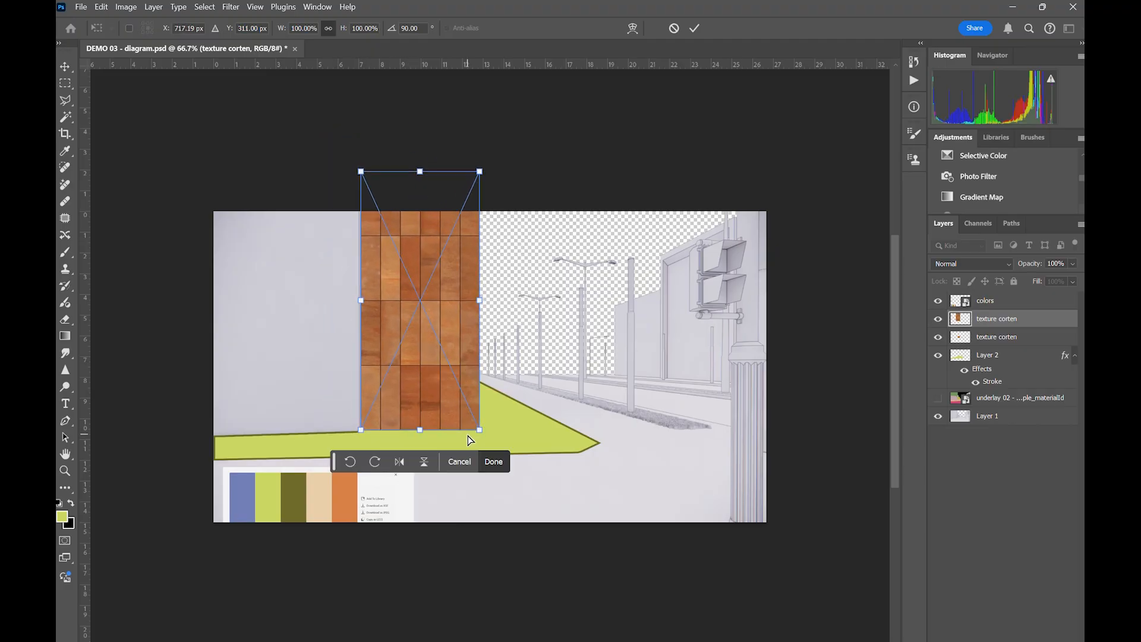
left_click_drag(481, 430, 413, 391)
left_click_drag(480, 172, 394, 147)
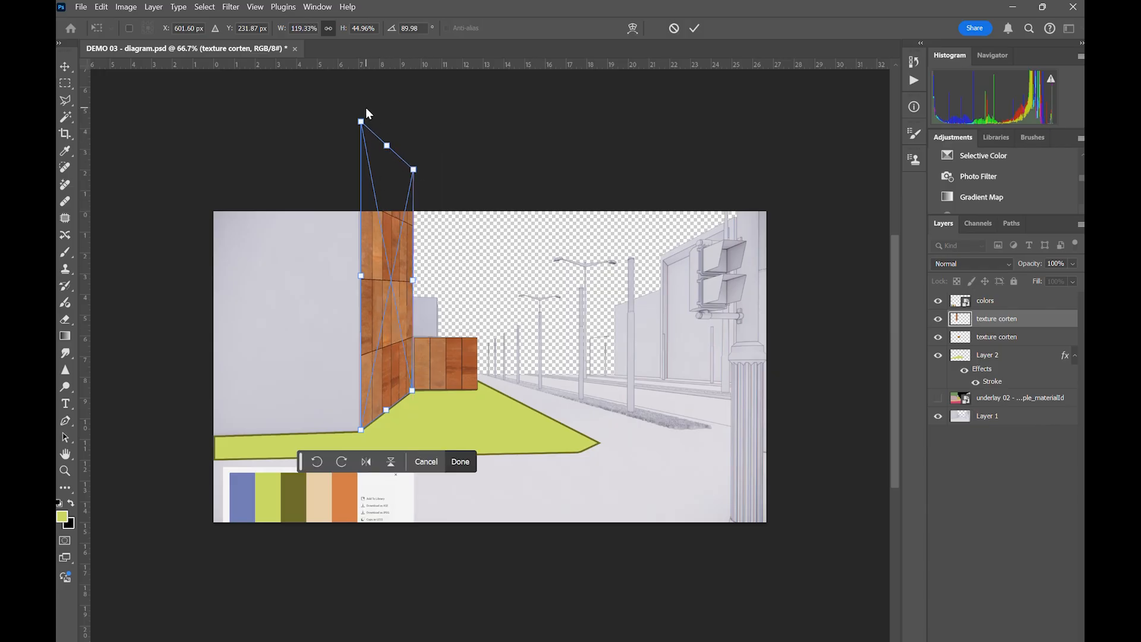
key("Return")
- Select the low block's corten texture and nudge it slightly left towards the building
left_click(448, 363, "ctrl")
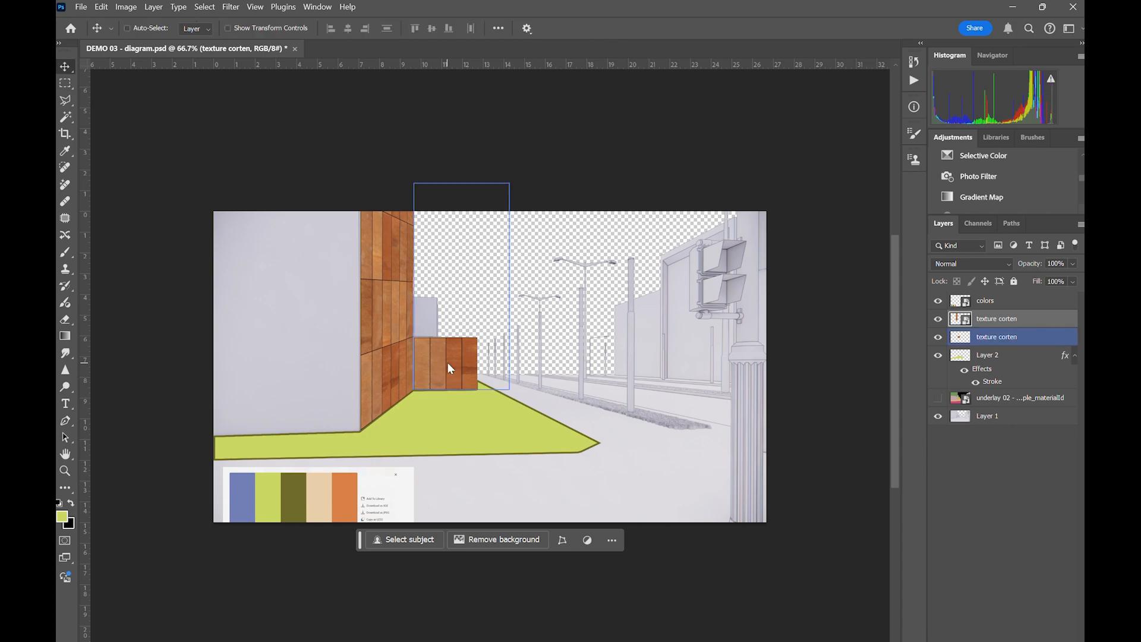
right_click(447, 362)
left_click(464, 370)
right_click(461, 352)
left_click(470, 358)
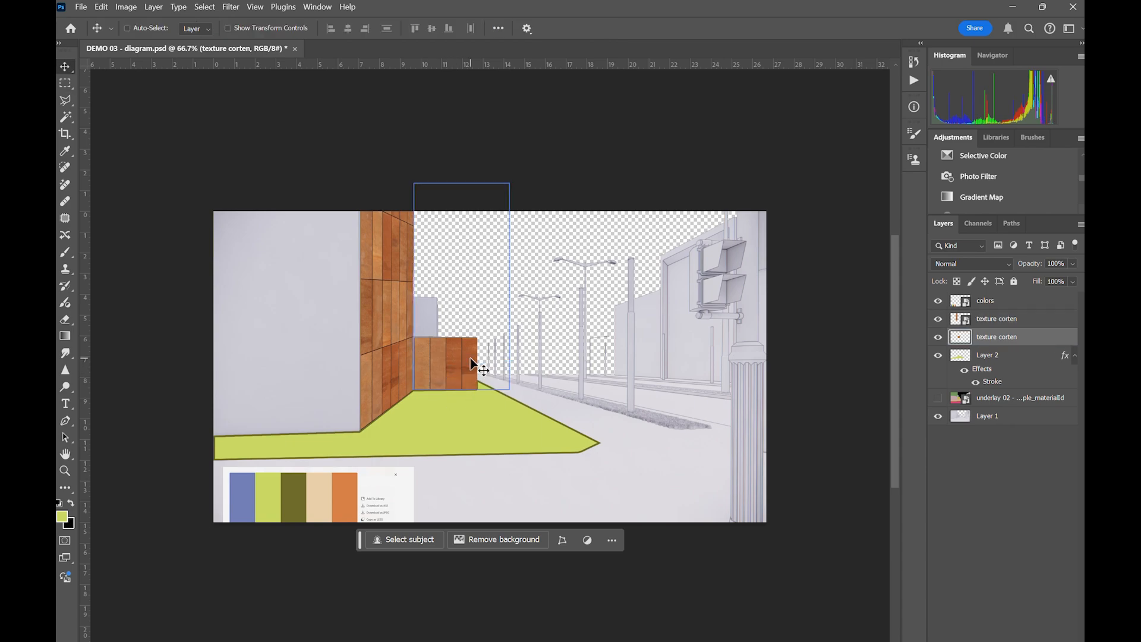
key("Left")
key("Left")
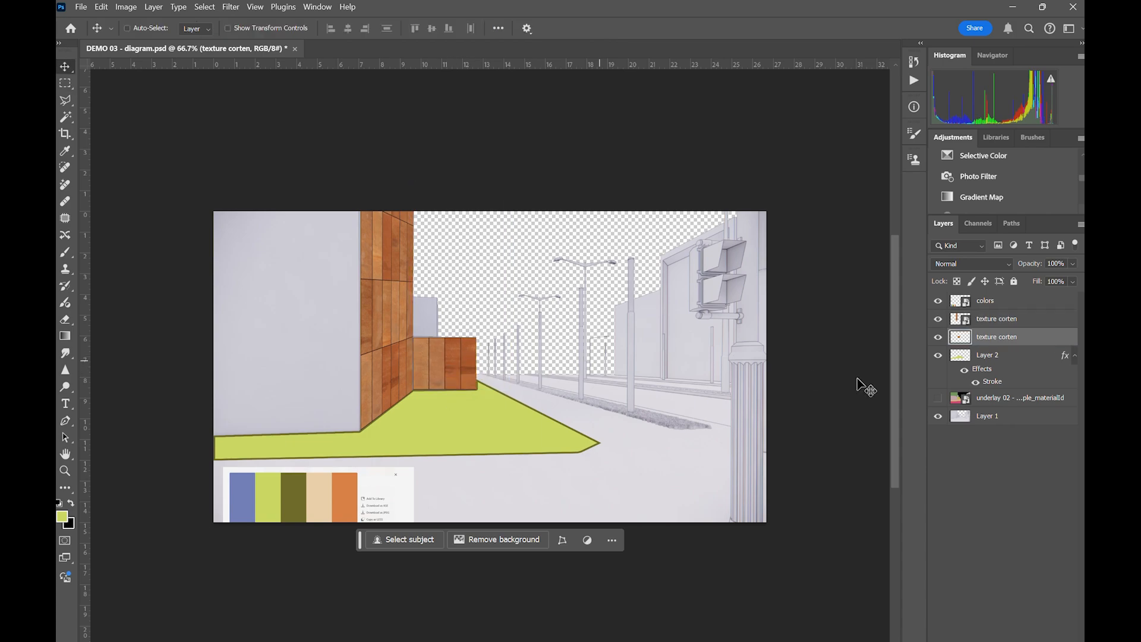
- Merge the two corten texture layers into one
left_click(996, 357)
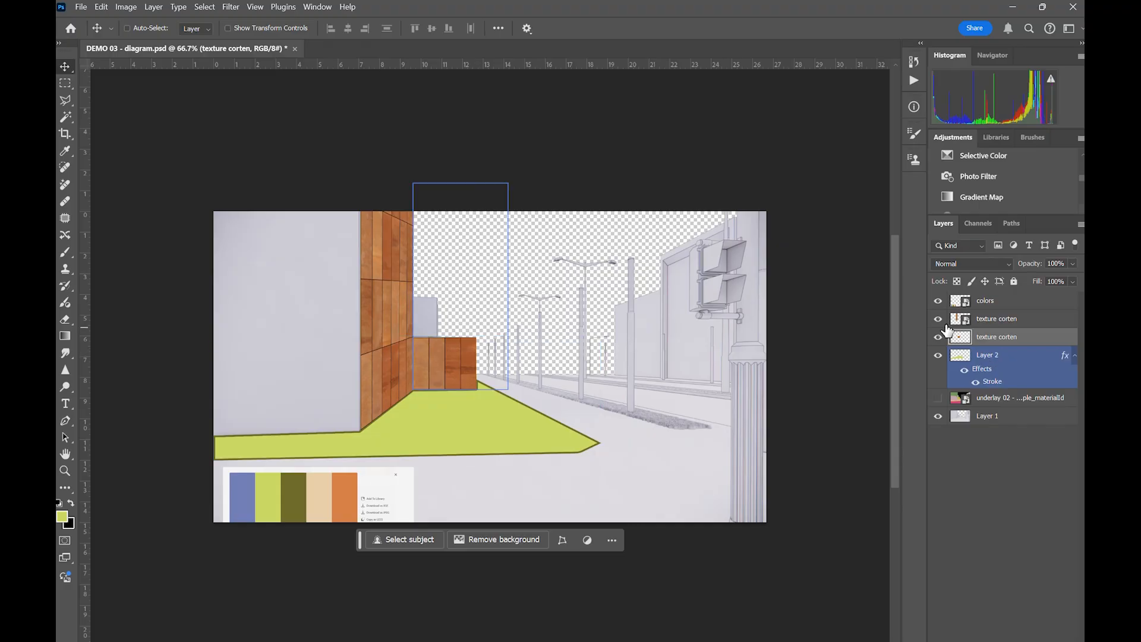
left_click(993, 321)
left_click(997, 343)
key("ctrl+e")
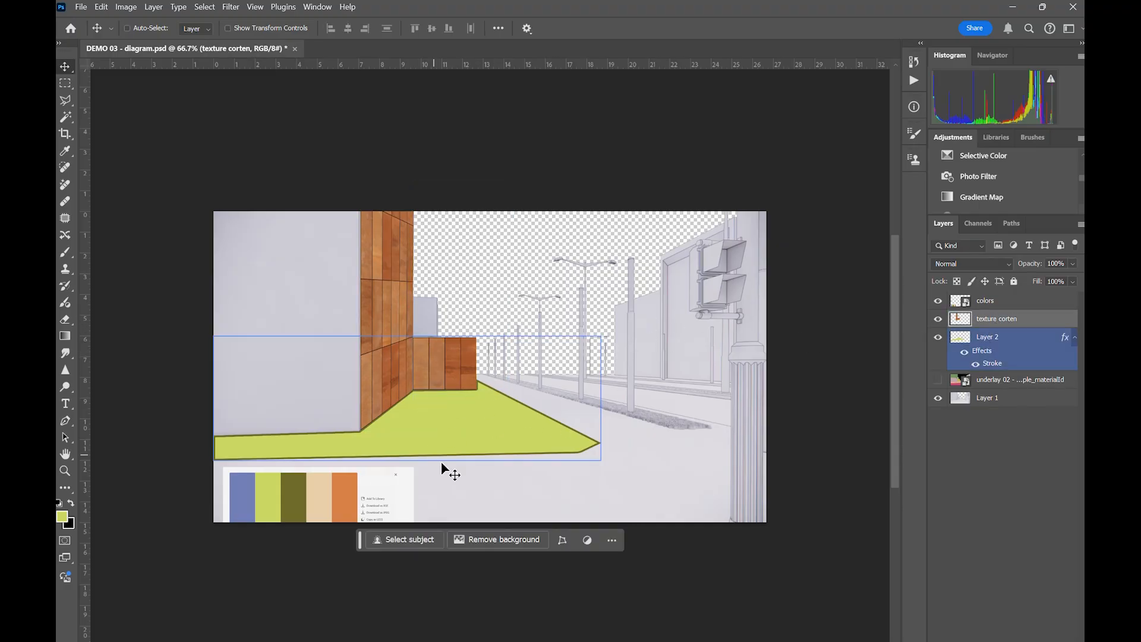
- Place Peuplier Populus tremuloides.TIF from the DEMO 03 folder, scaled to about 18.72% and standing where the building meets the low block
key("alt+Tab")
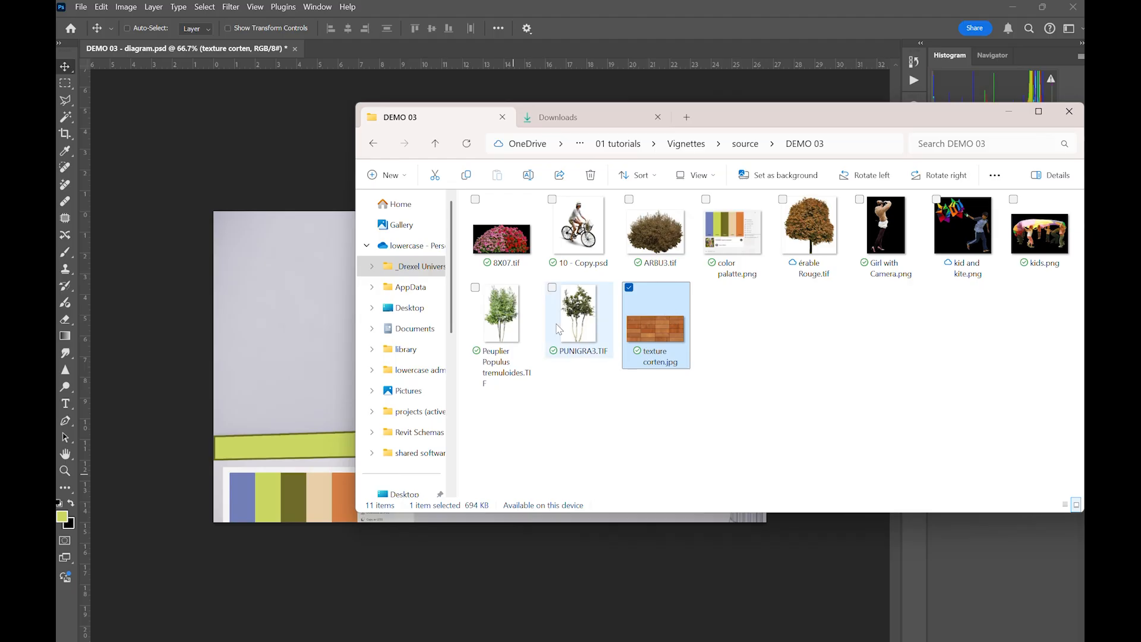
left_click_drag(501, 312, 262, 337)
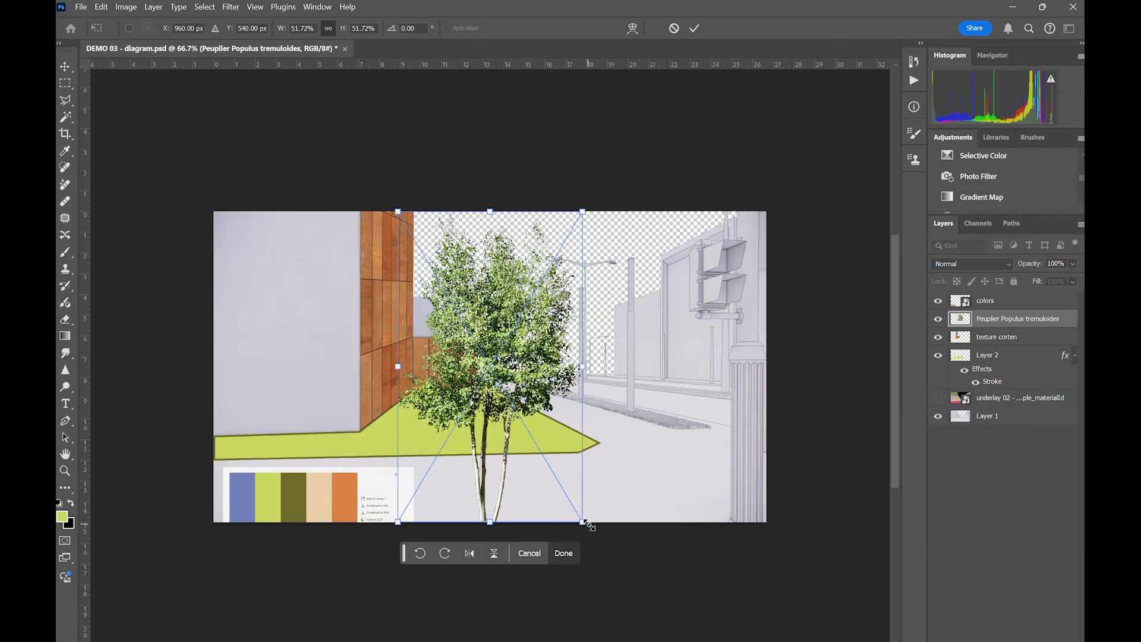
left_click_drag(587, 525, 425, 363)
left_click_drag(466, 245, 450, 282)
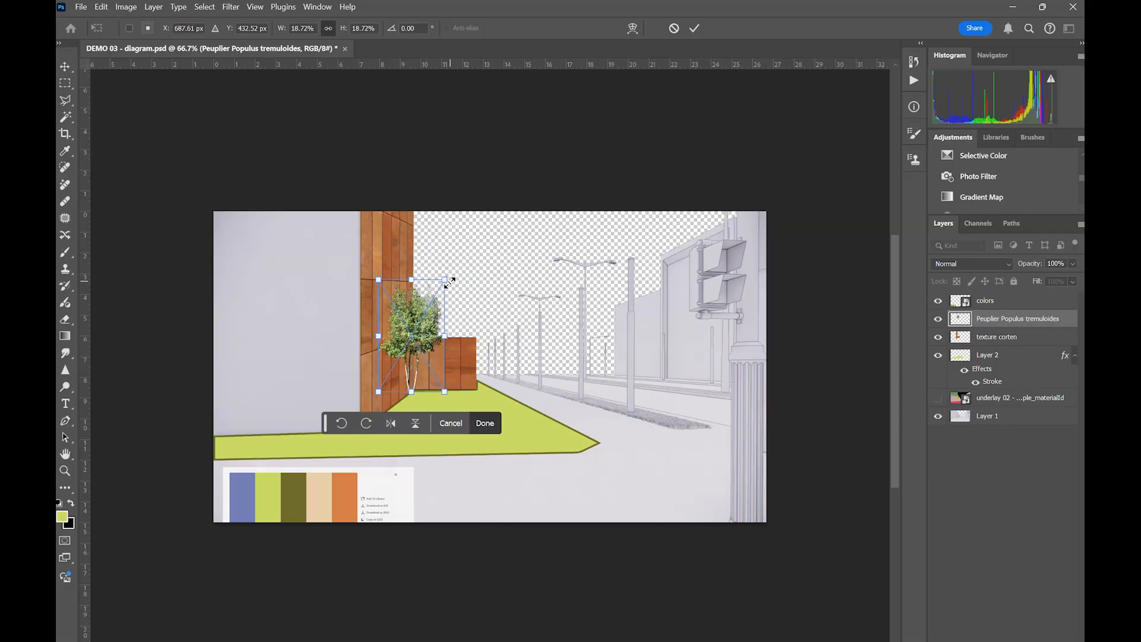
left_click_drag(421, 327, 431, 327)
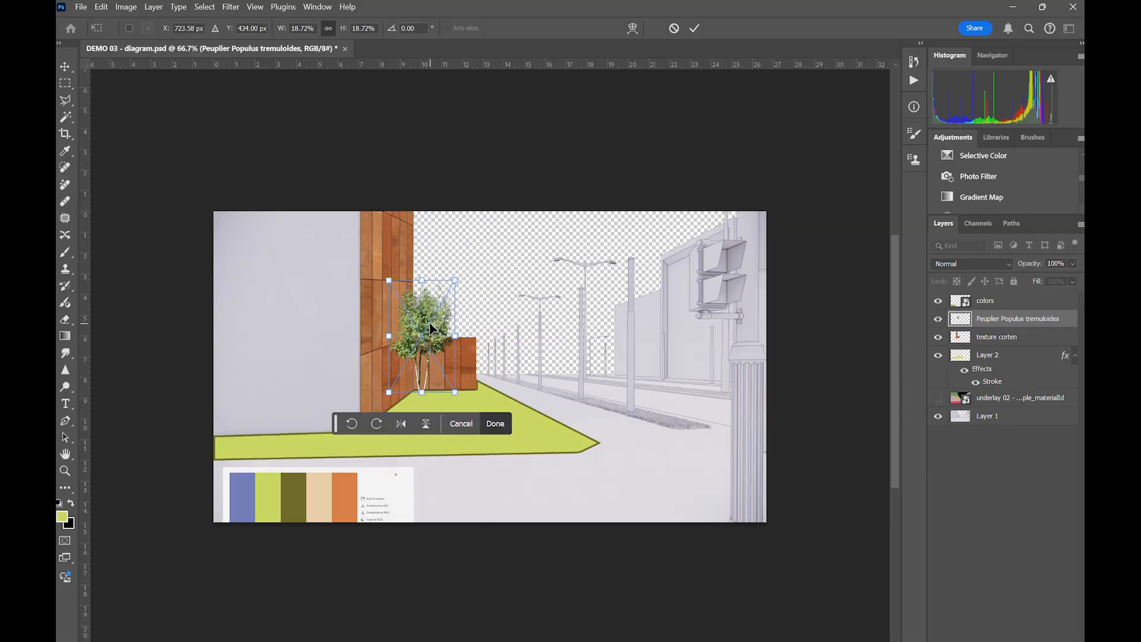
key("Return")
- Place PUNIGRA3.TIF from the DEMO 03 folder, scaled down to stand near the pointed right end of the green ground area
key("Tab")
key("alt+Tab")
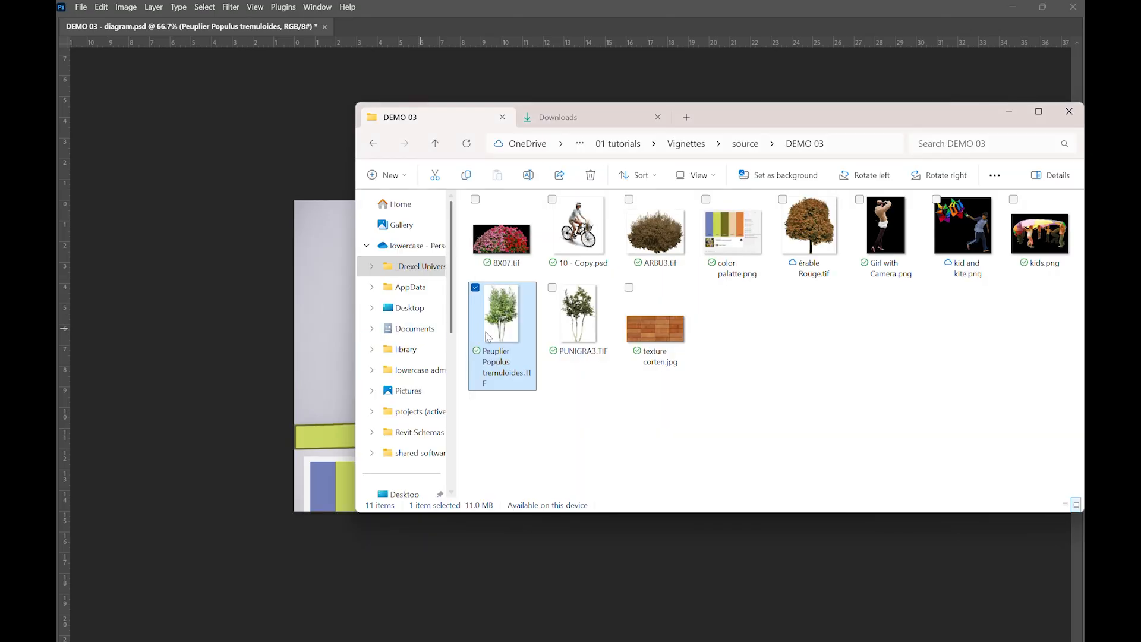
left_click_drag(578, 315, 273, 345)
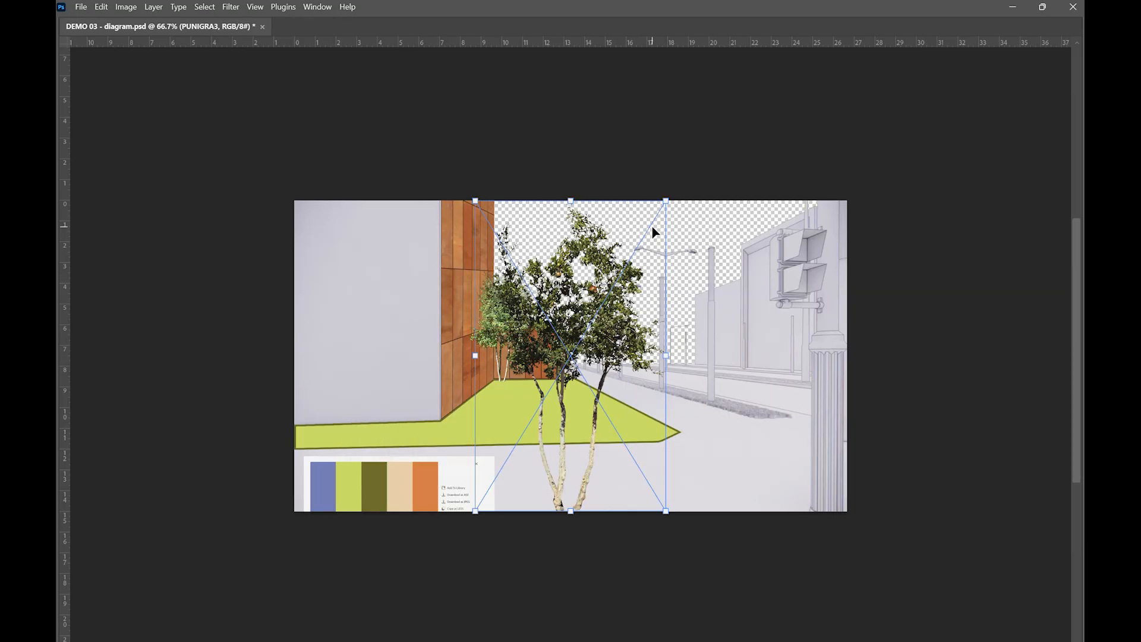
left_click_drag(666, 201, 567, 361)
left_click_drag(534, 456, 667, 381)
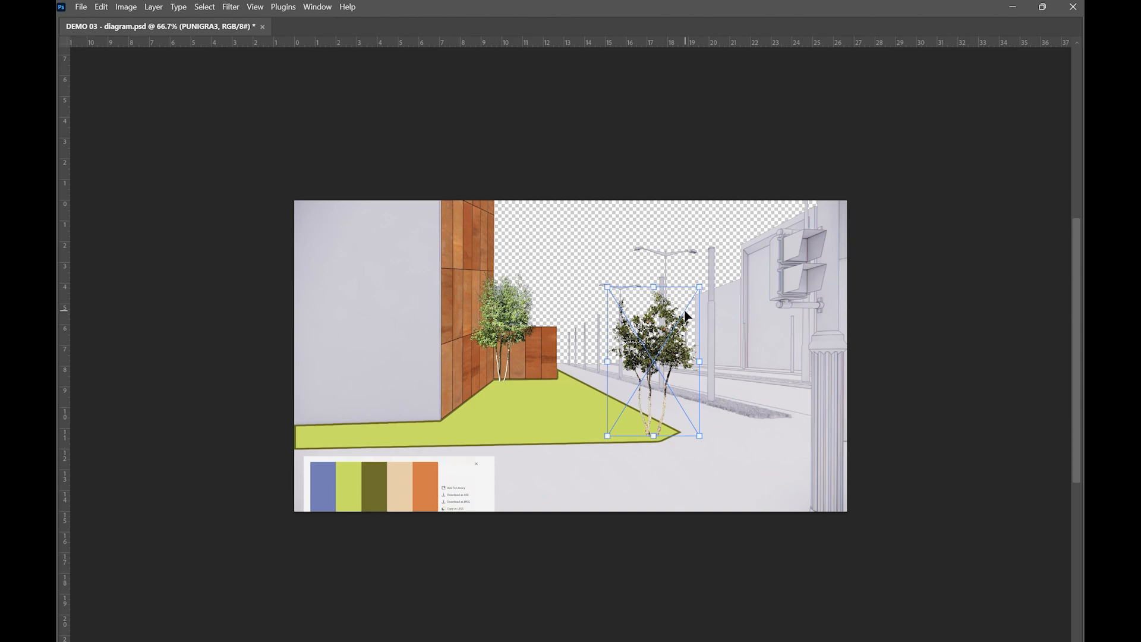
left_click_drag(686, 315, 682, 316)
key("Return")
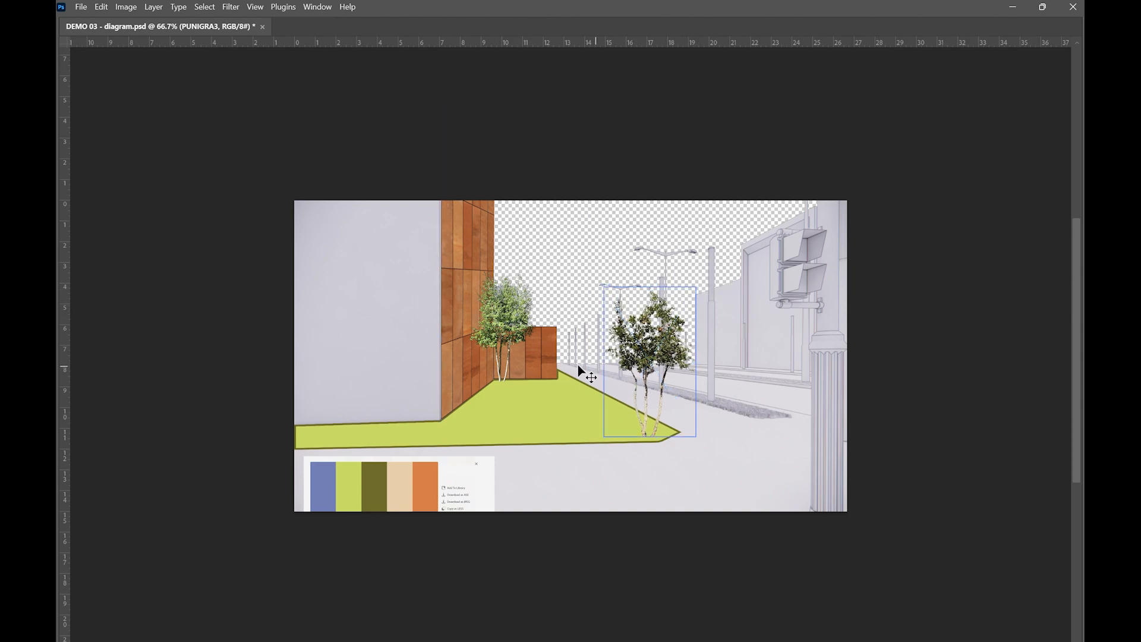
- Merge the two tree layers into one
scroll(555, 359, "up", 2)
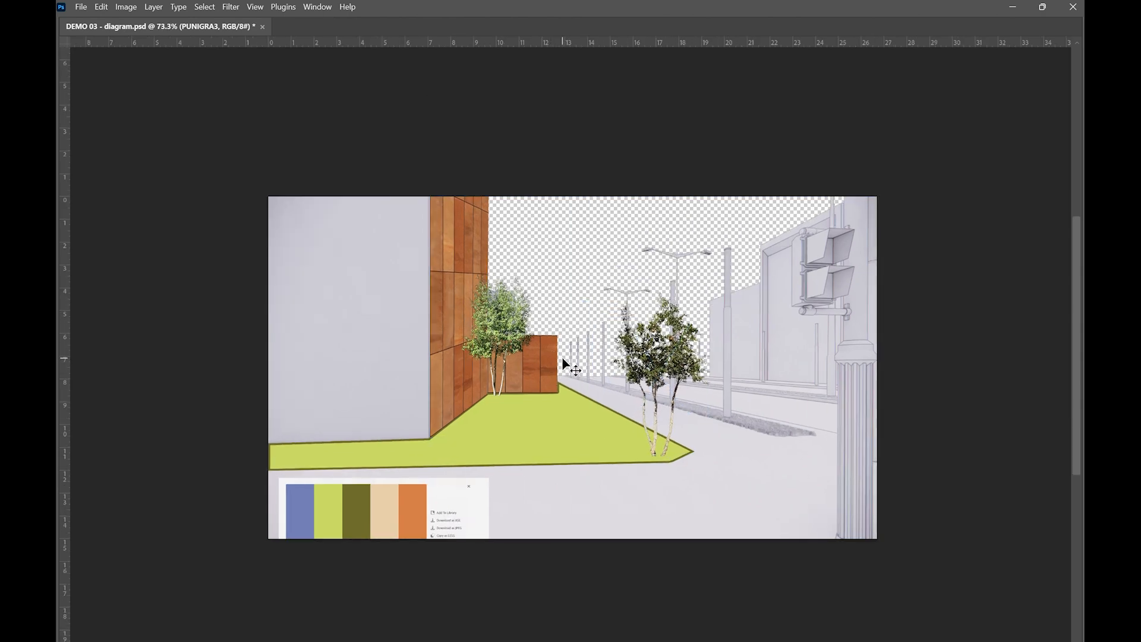
key("Tab")
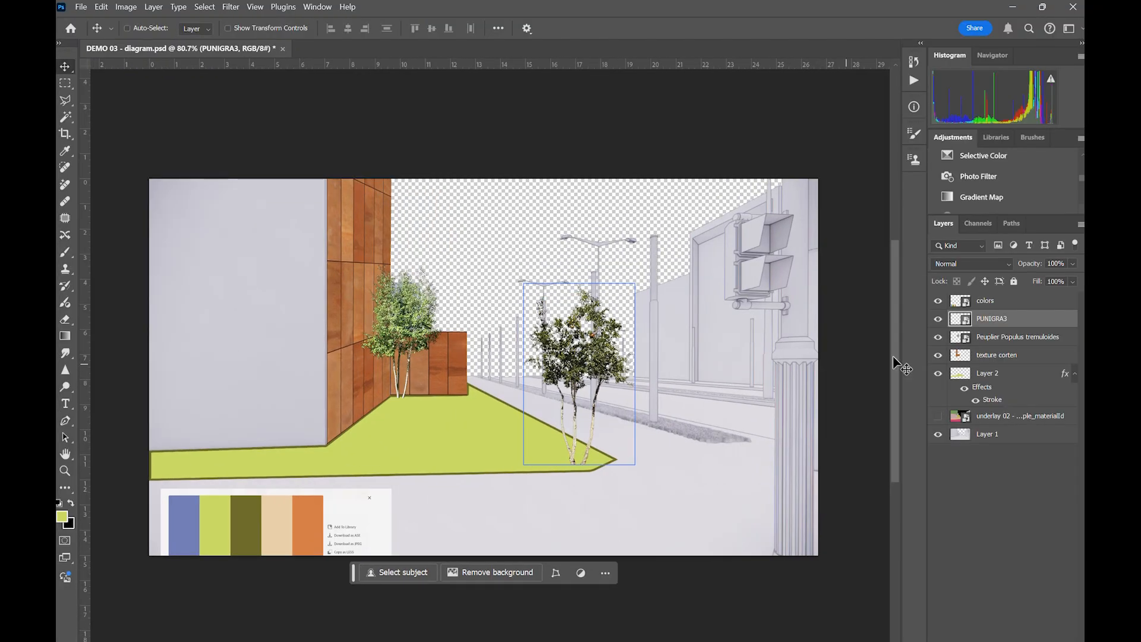
left_click(997, 338, "ctrl")
key("ctrl+e")
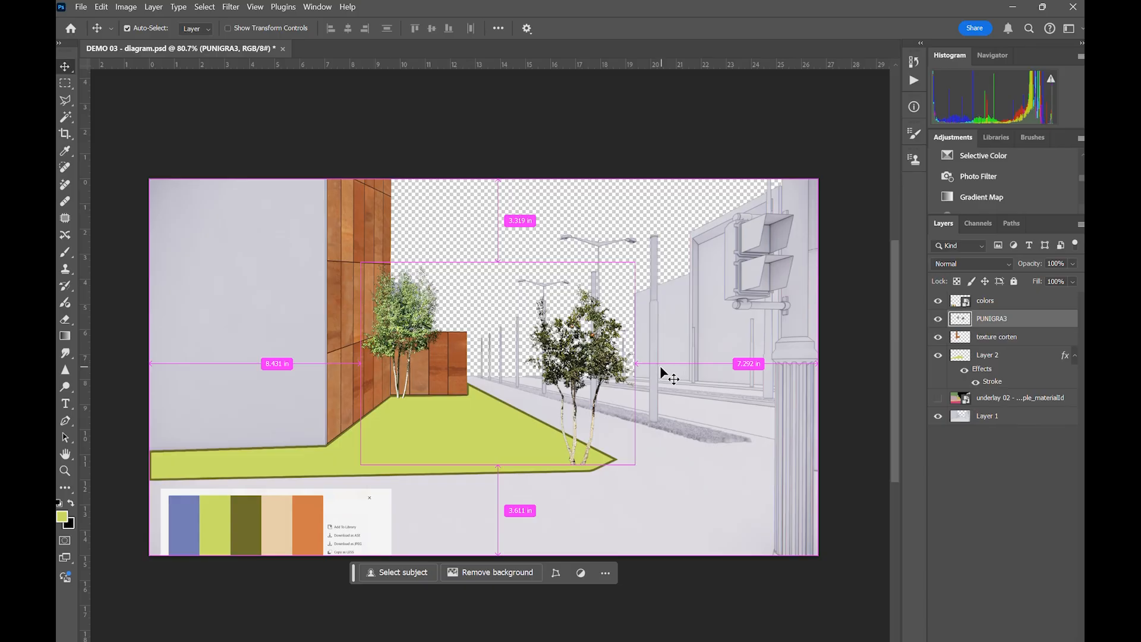
- Turn the merged trees solid black by lowering Lightness to the minimum in Hue/Saturation
key("ctrl+u")
left_click_drag(364, 312, 213, 299)
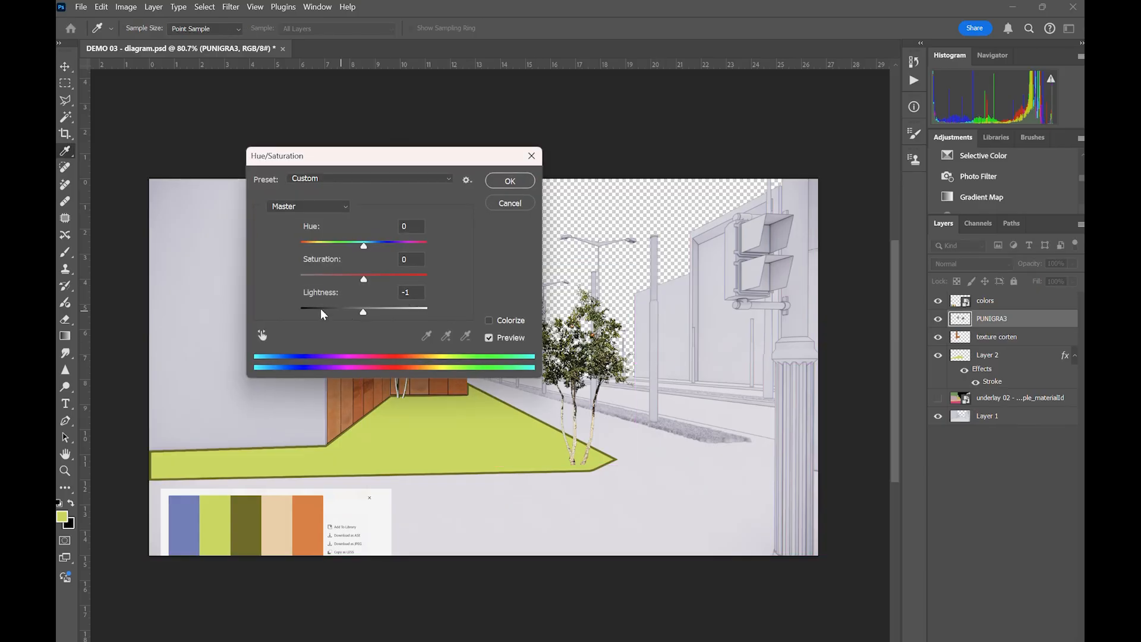
left_click(512, 180)
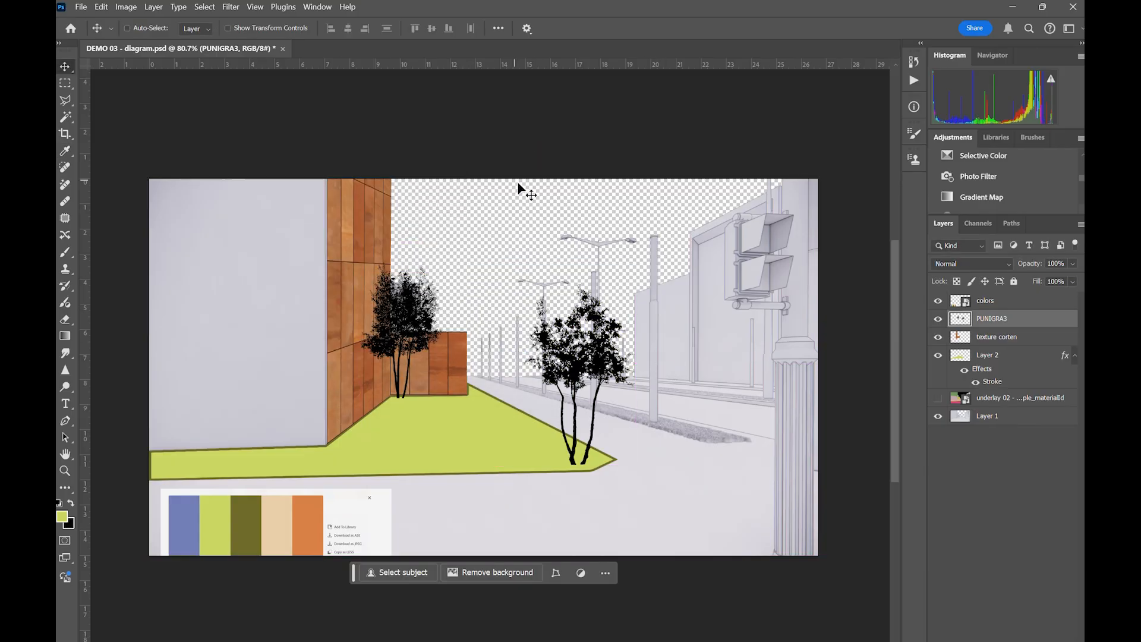
- Add a Color Overlay to the trees layer using the palette's light green swatch, c9d854
double_click(967, 322)
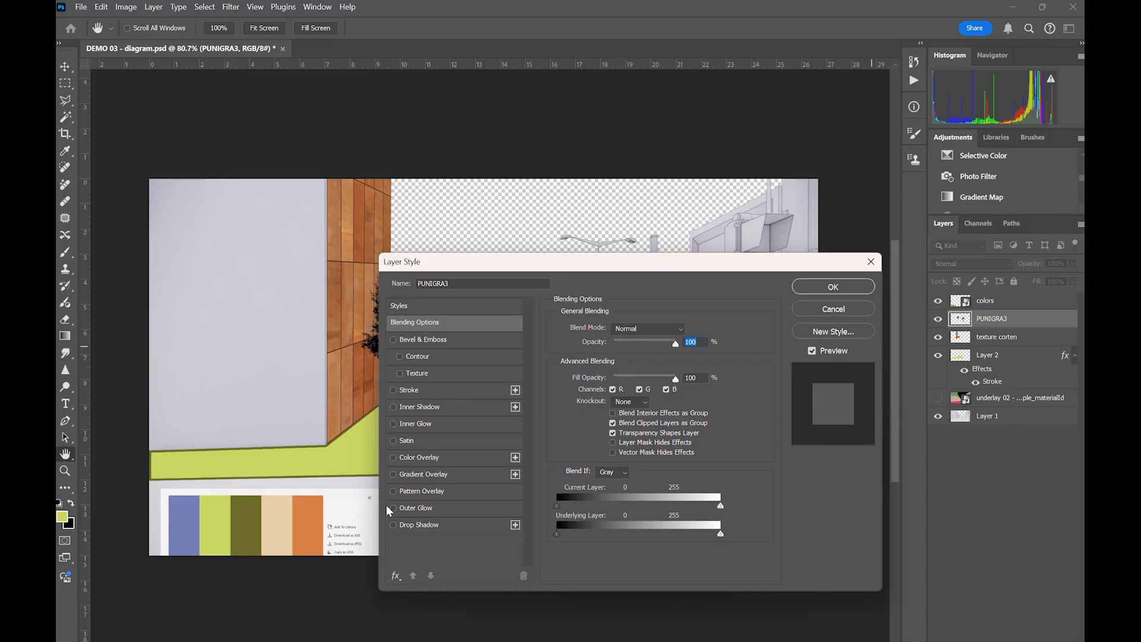
left_click(392, 458)
left_click(423, 457)
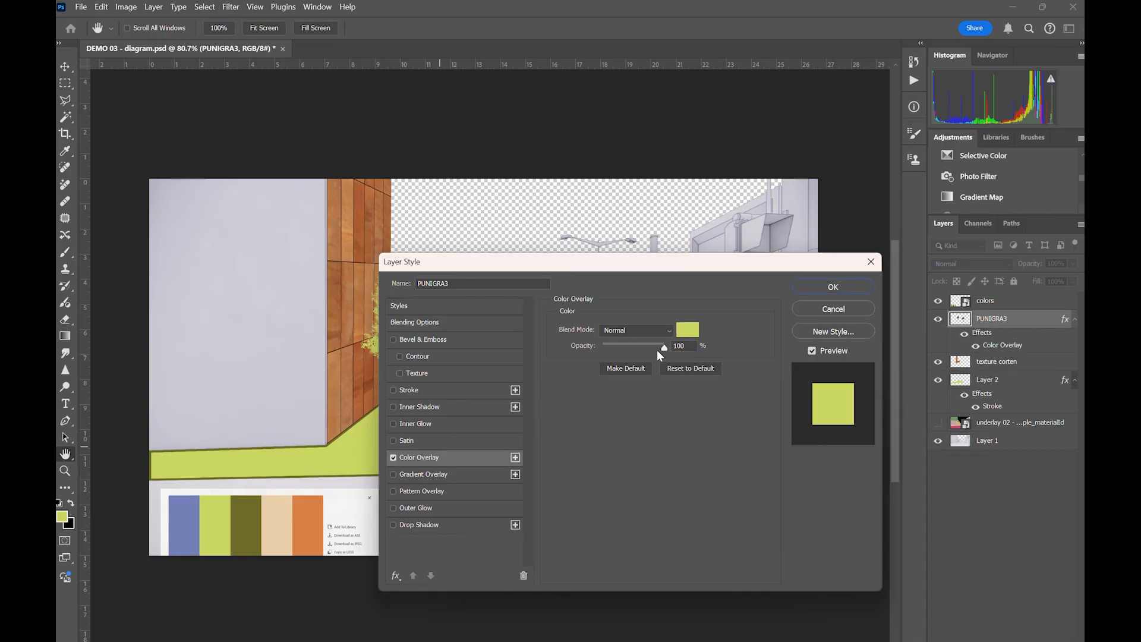
left_click(688, 331)
left_click(216, 519)
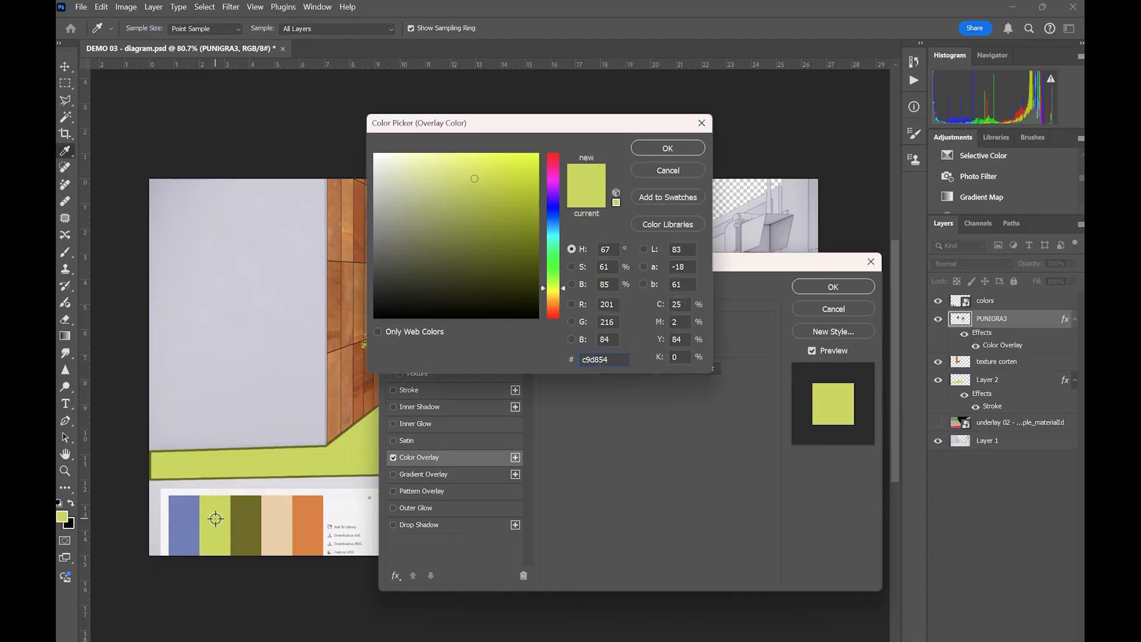
left_click(669, 148)
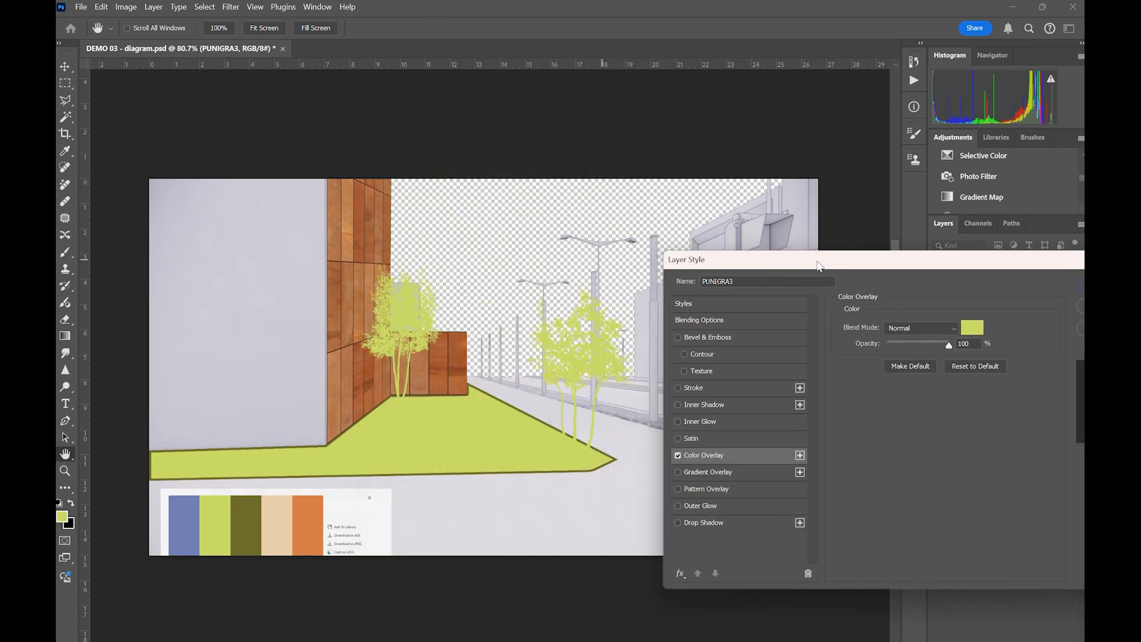
- Add a 1 px dark olive inside stroke to the trees layer and apply the layer style
left_click_drag(818, 266, 791, 260)
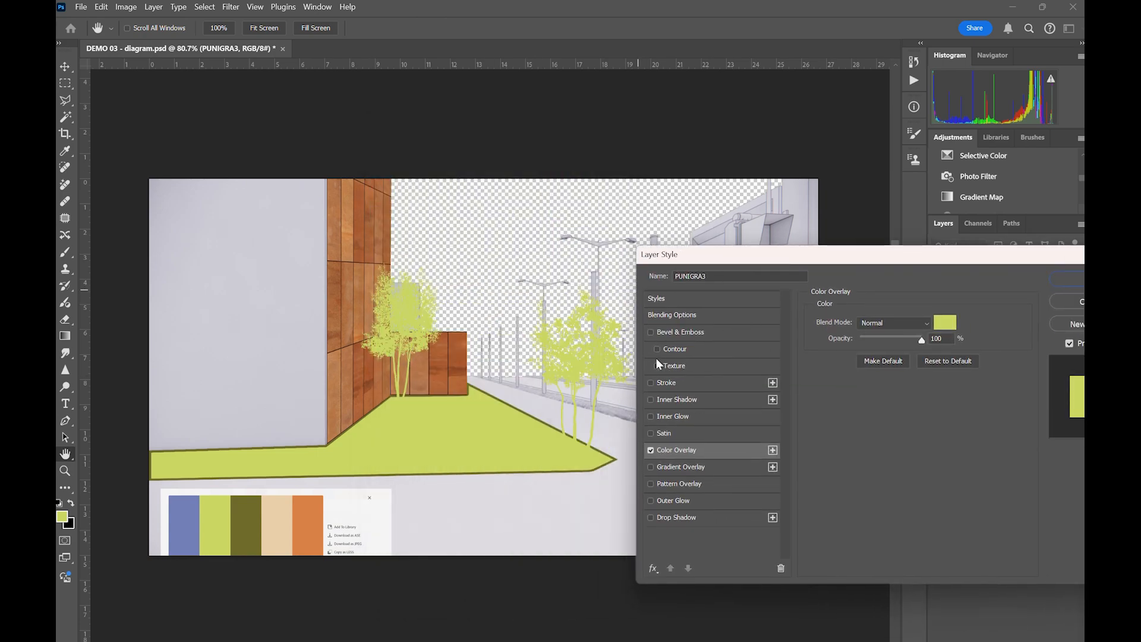
left_click(651, 383)
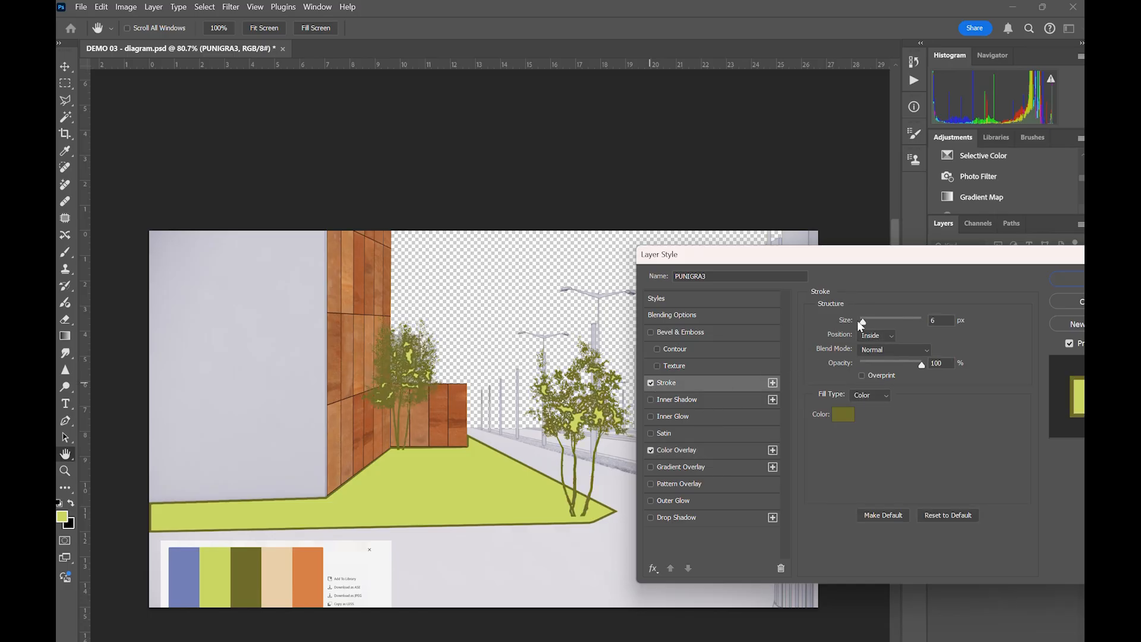
left_click_drag(858, 321, 857, 324)
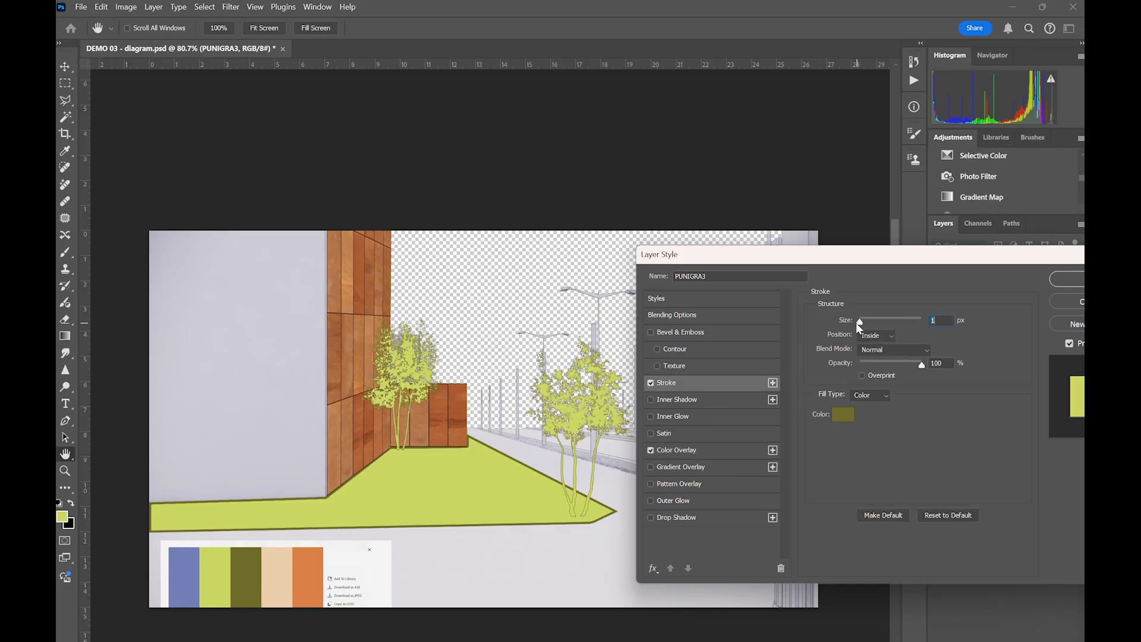
left_click(1051, 286)
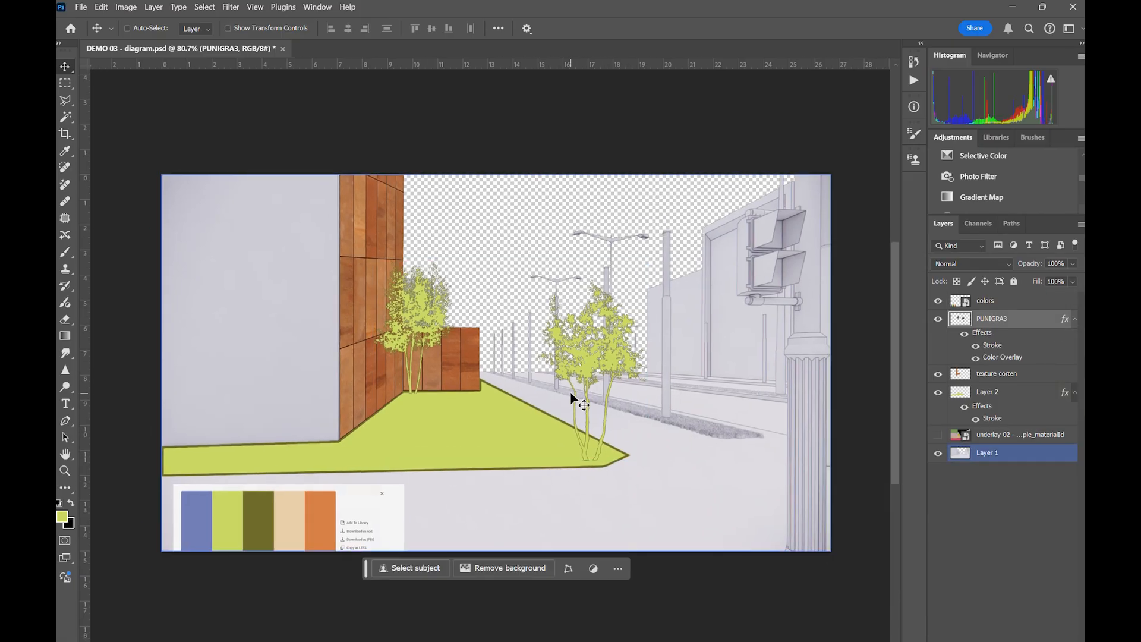
- Place ARBU3.tif from the DEMO 03 folder, scale the shrub to about 48% and set it at the base of the street-side trees
key("alt+Tab")
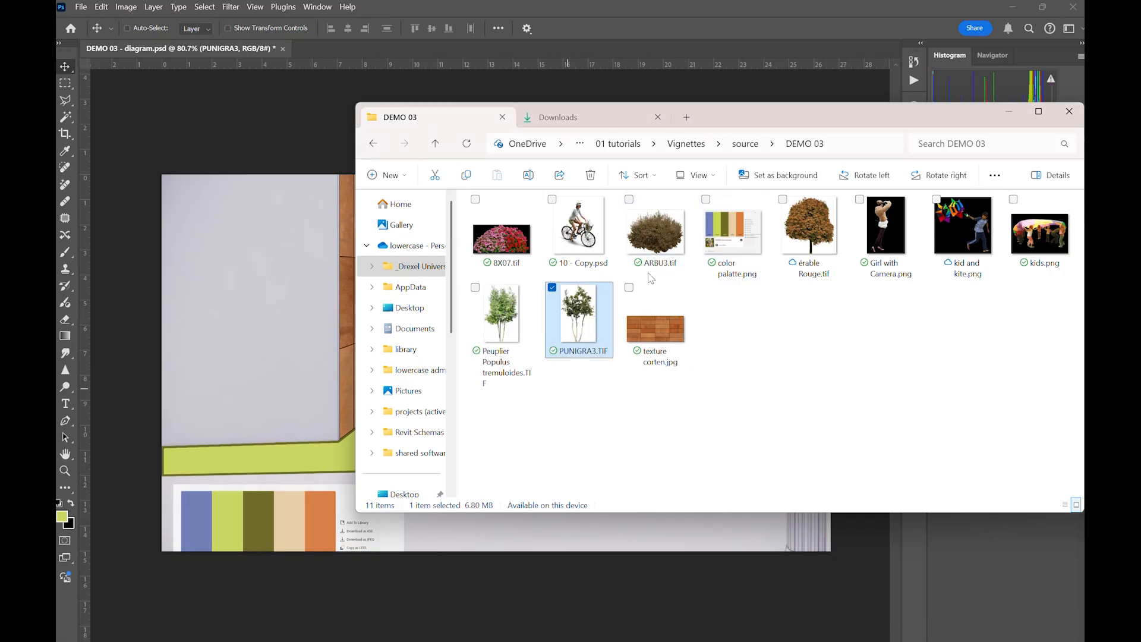
left_click_drag(651, 233, 333, 339)
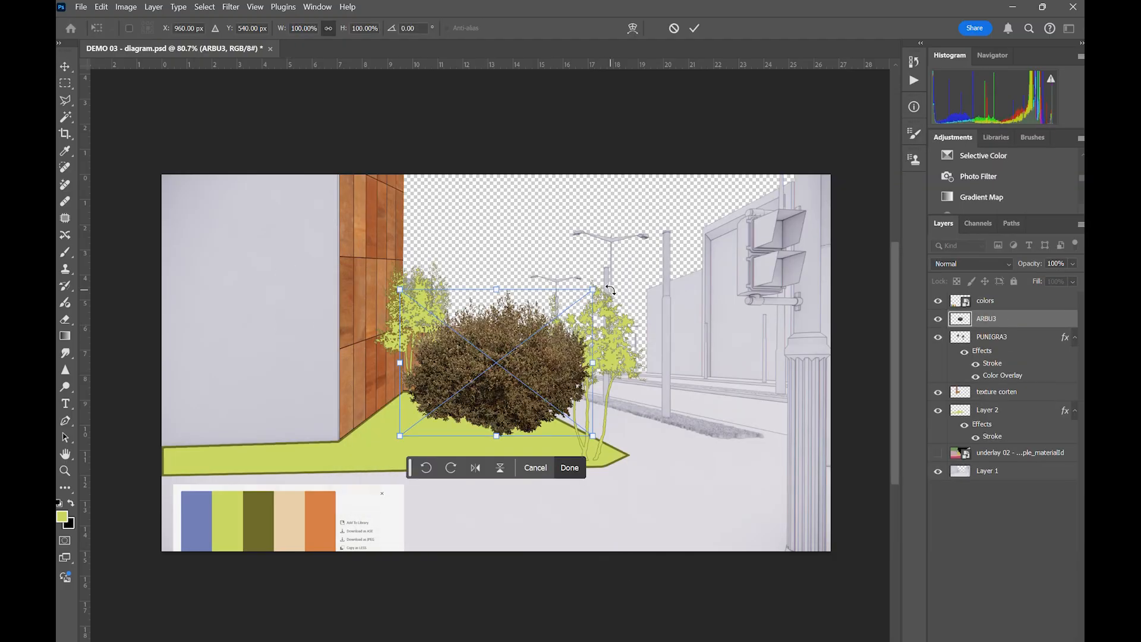
key("Return")
left_click_drag(500, 371, 579, 399)
key("ctrl+t")
left_click_drag(661, 326, 420, 413)
key("Return")
- Duplicate the shrub to the base of the tree beside the corten wall and scale the copy to about 22.6%
left_click_drag(559, 428, 425, 376)
key("ctrl+t")
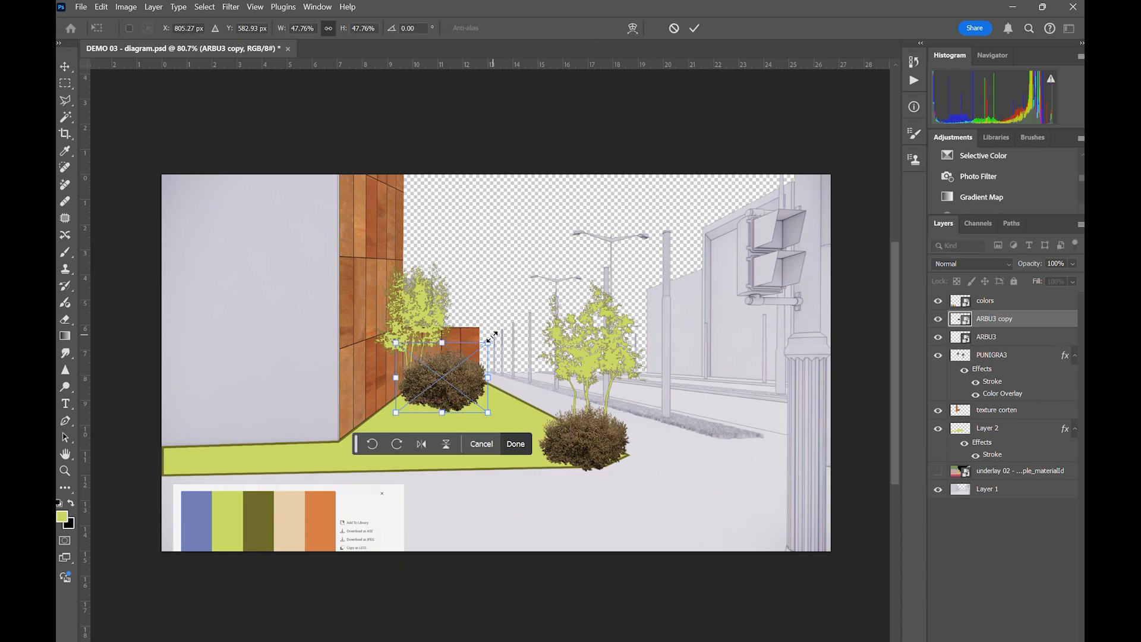
left_click_drag(492, 337, 440, 373)
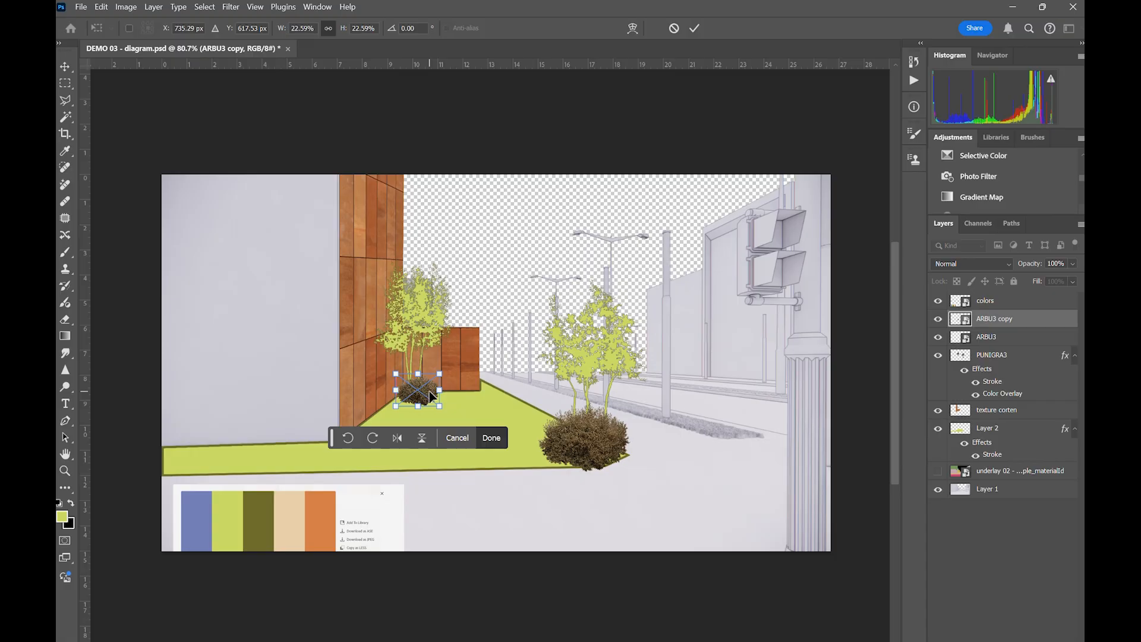
key("Return")
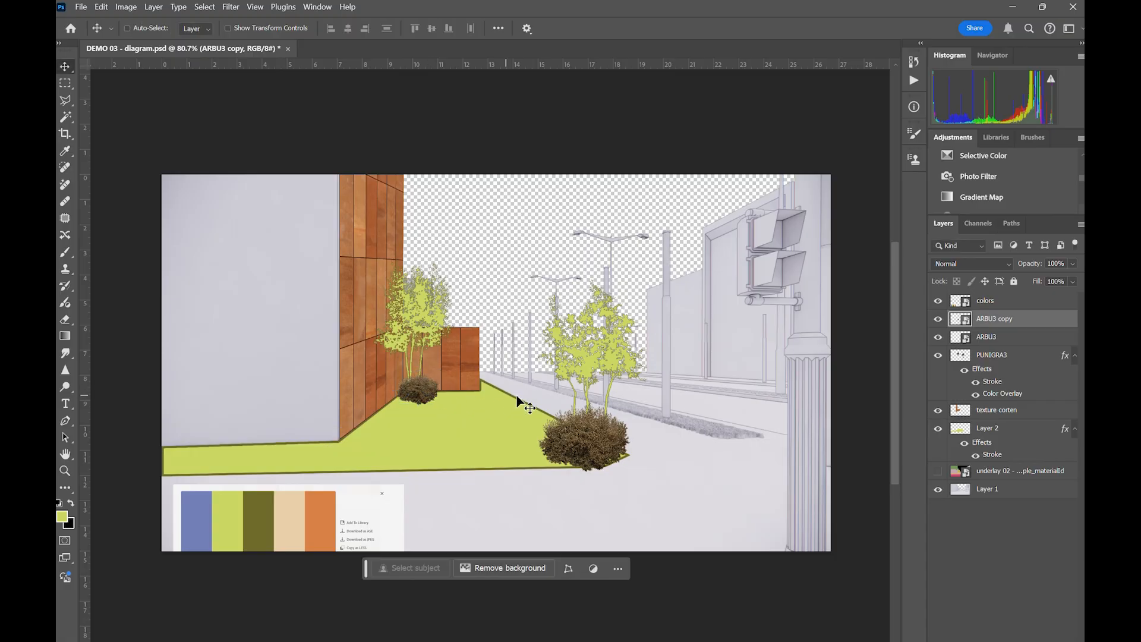
- Merge the two shrub layers and turn them solid black by setting Lightness to -100 in Hue/Saturation
left_click(986, 341, "shift")
key("ctrl+e")
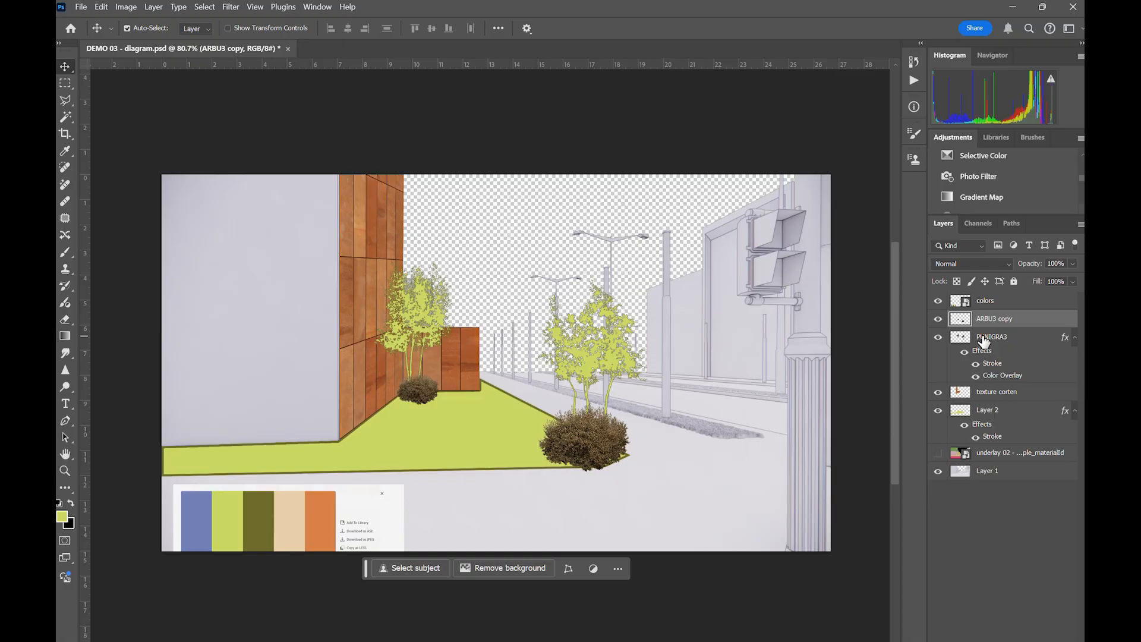
left_click(938, 319)
left_click(938, 319)
key("ctrl+u")
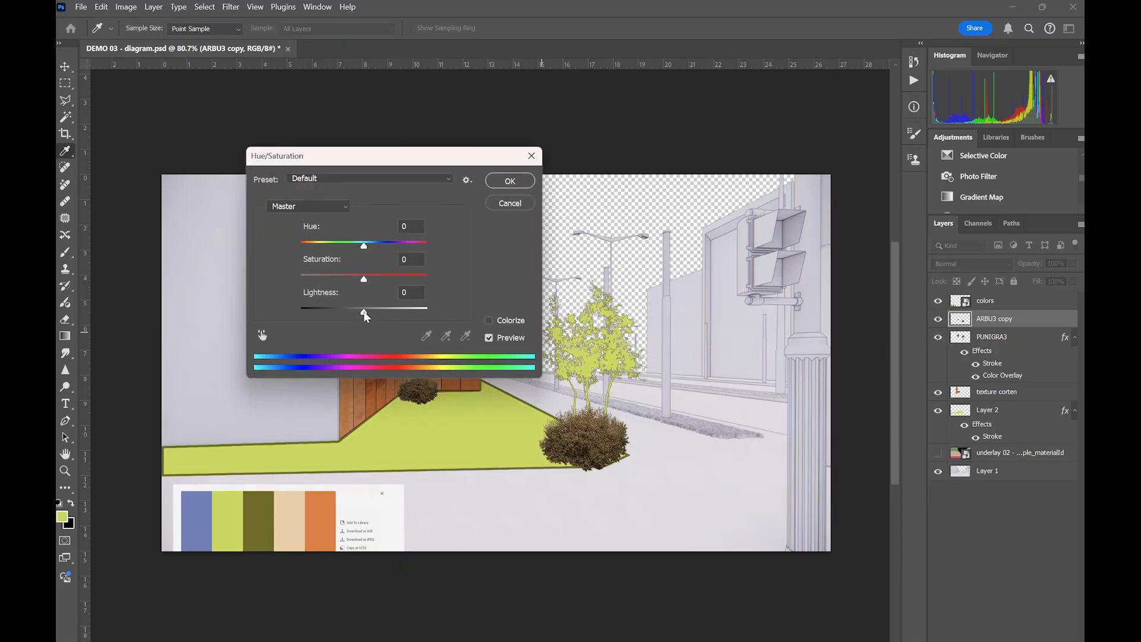
left_click_drag(365, 317, 260, 304)
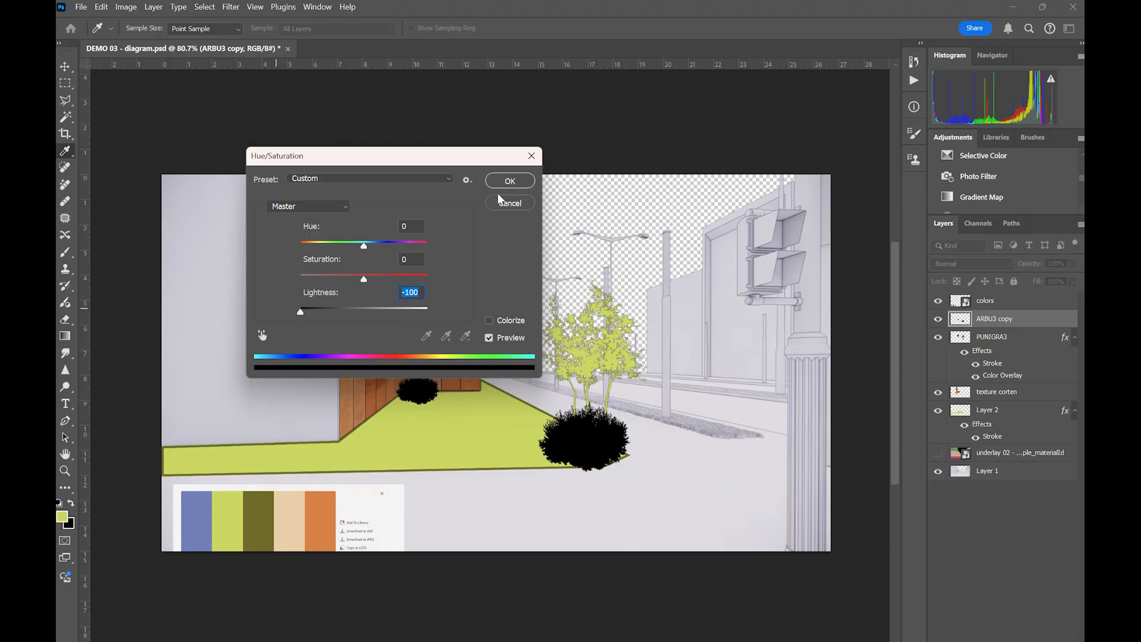
left_click(510, 181)
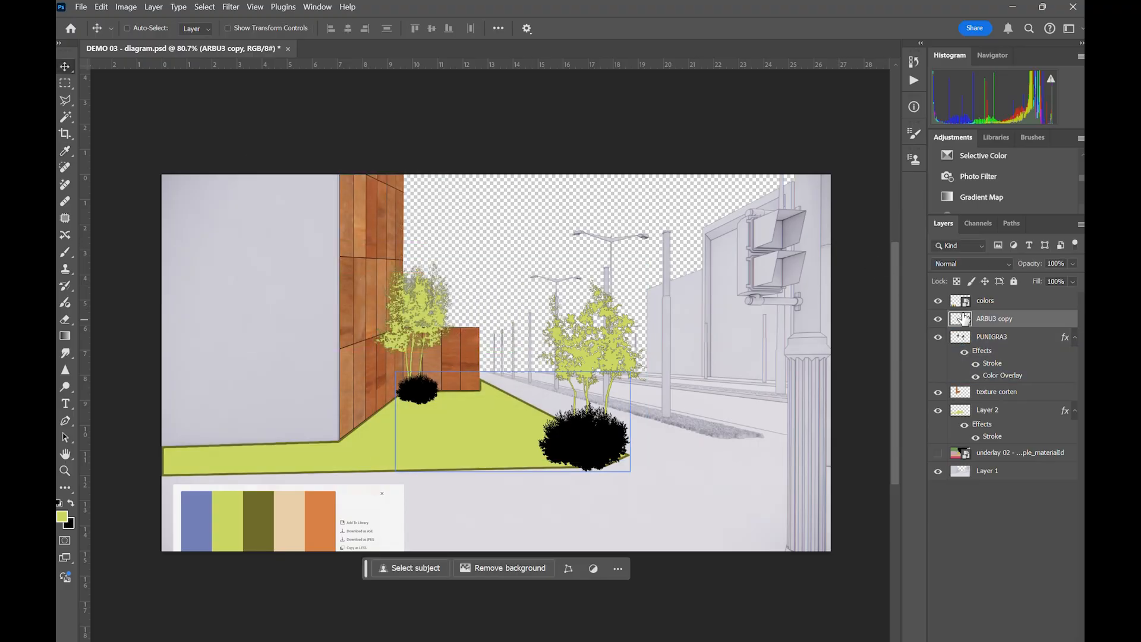
- Apply the light green Color Overlay and the dark olive Stroke to the merged shrubs layer
double_click(963, 318)
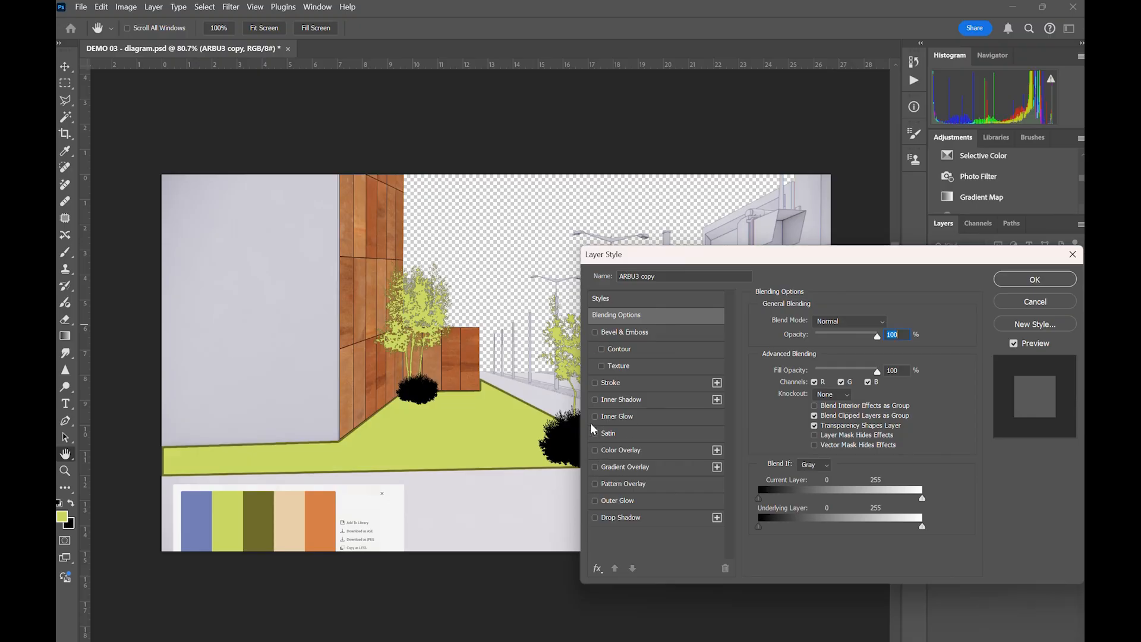
left_click(595, 451)
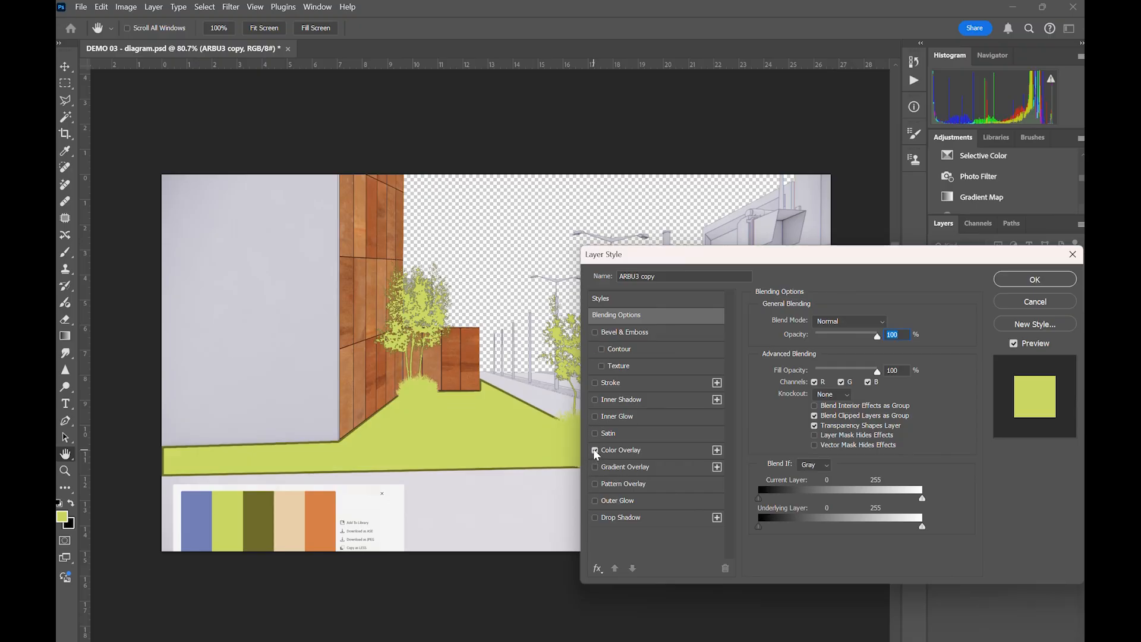
left_click(597, 384)
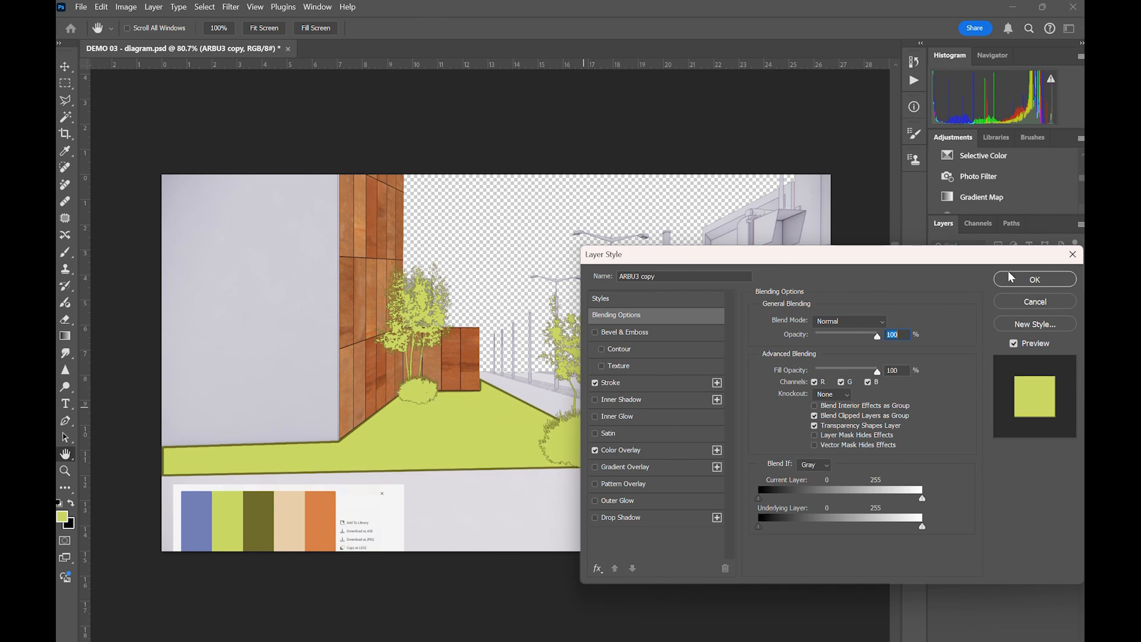
left_click(1021, 282)
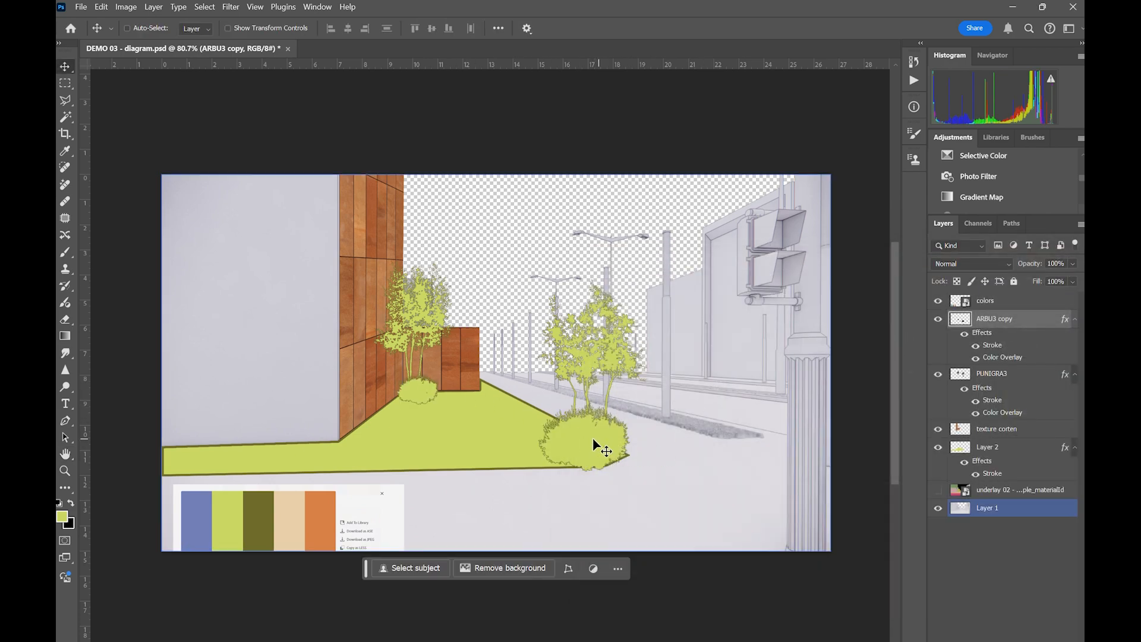
- Place 8X07.tif from the DEMO 03 folder and scale the flower bush down beside the low corten volume
key("alt+Tab")
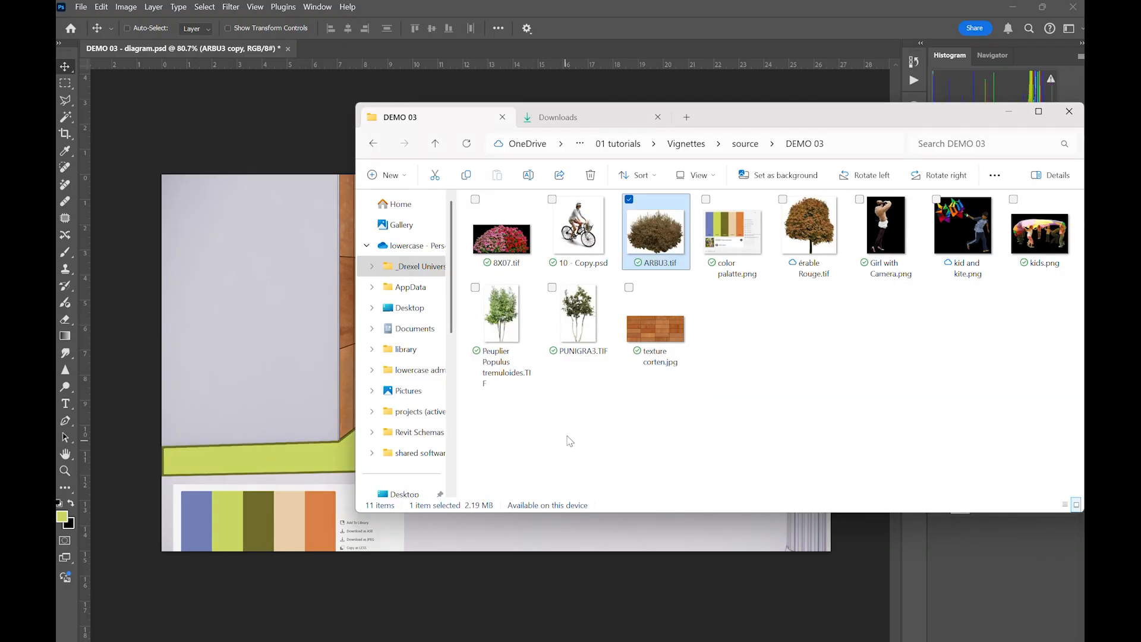
key("alt+Tab")
key("alt+Tab")
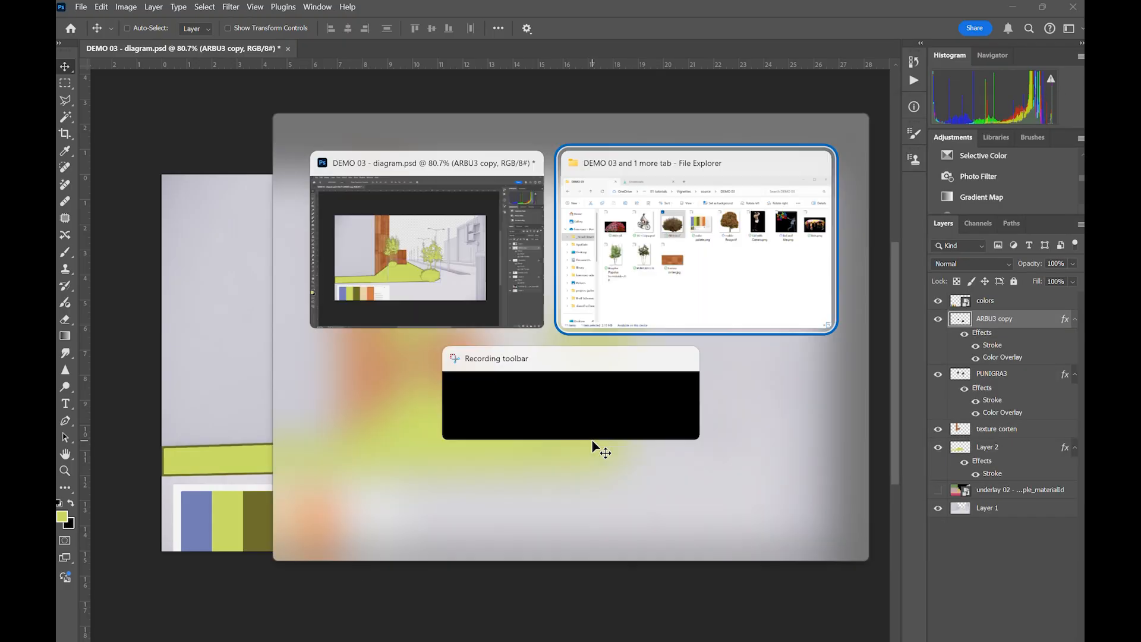
left_click_drag(505, 244, 260, 337)
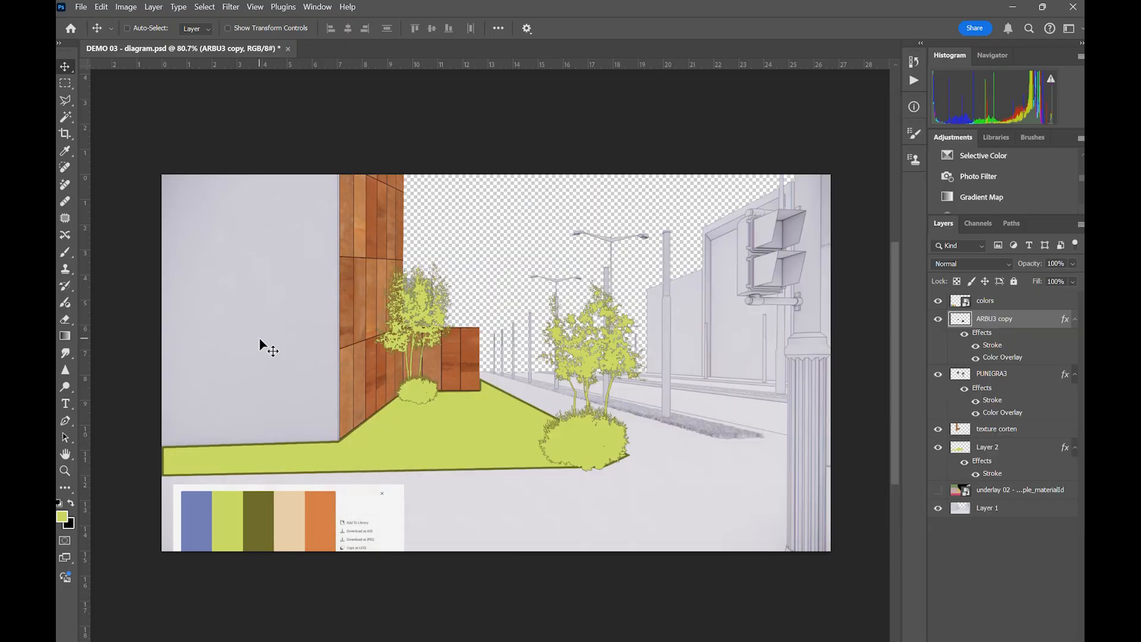
key("Return")
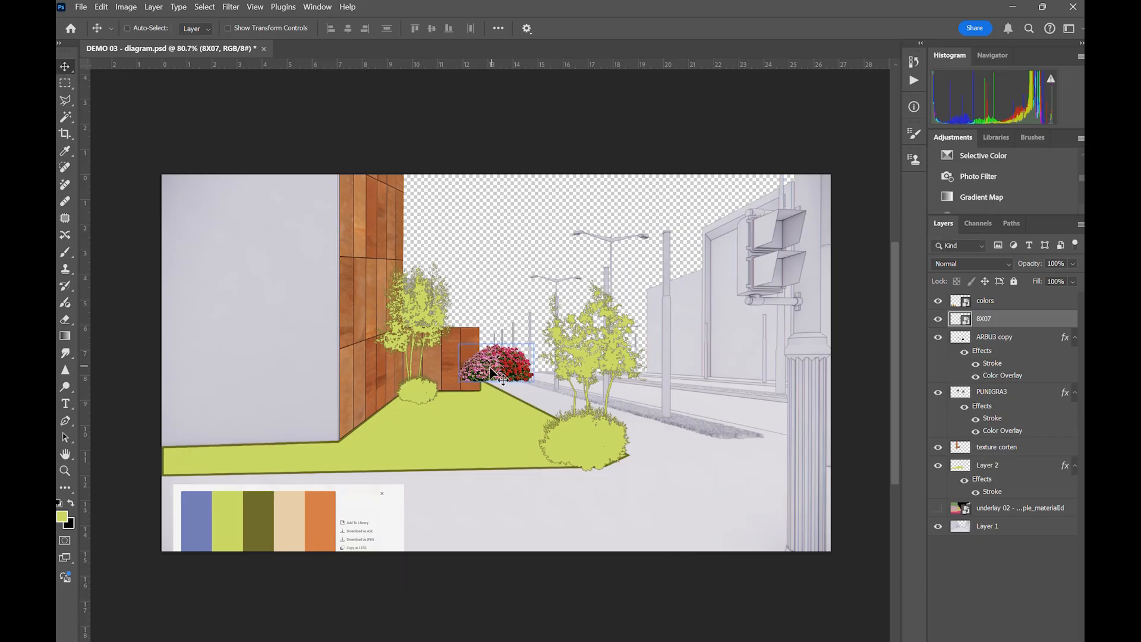
- Move the flower bush to the lawn in front of the blank wall, resize it and duplicate it twice into a row
left_click_drag(483, 372, 350, 444)
key("ctrl+t")
key("Return")
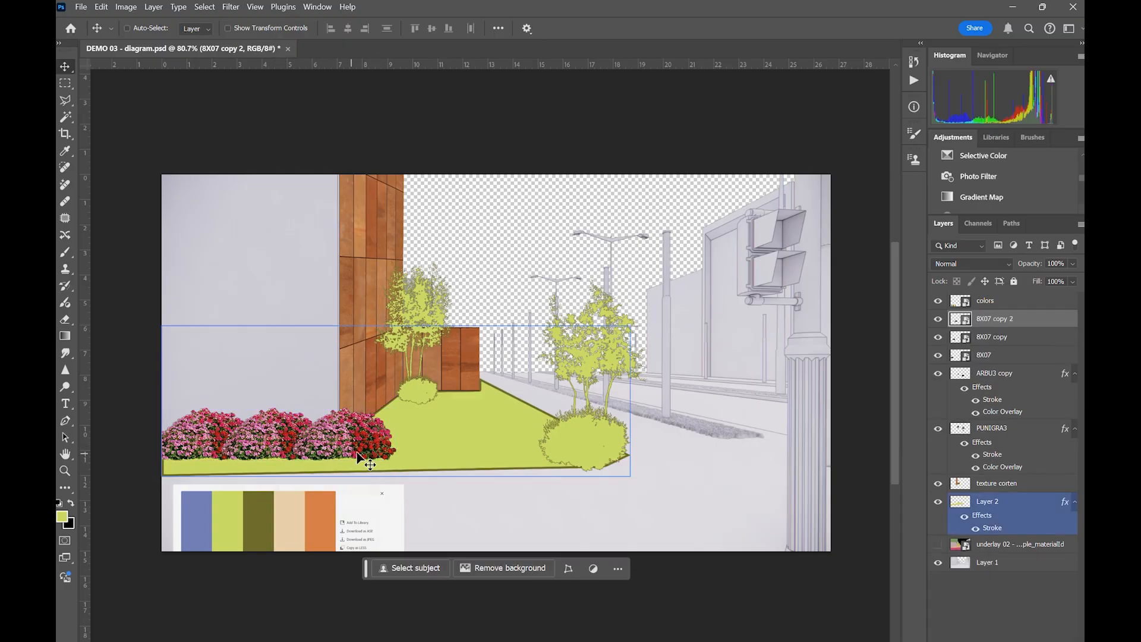
- Merge the three flower bush layers into one
left_click(1004, 355, "shift")
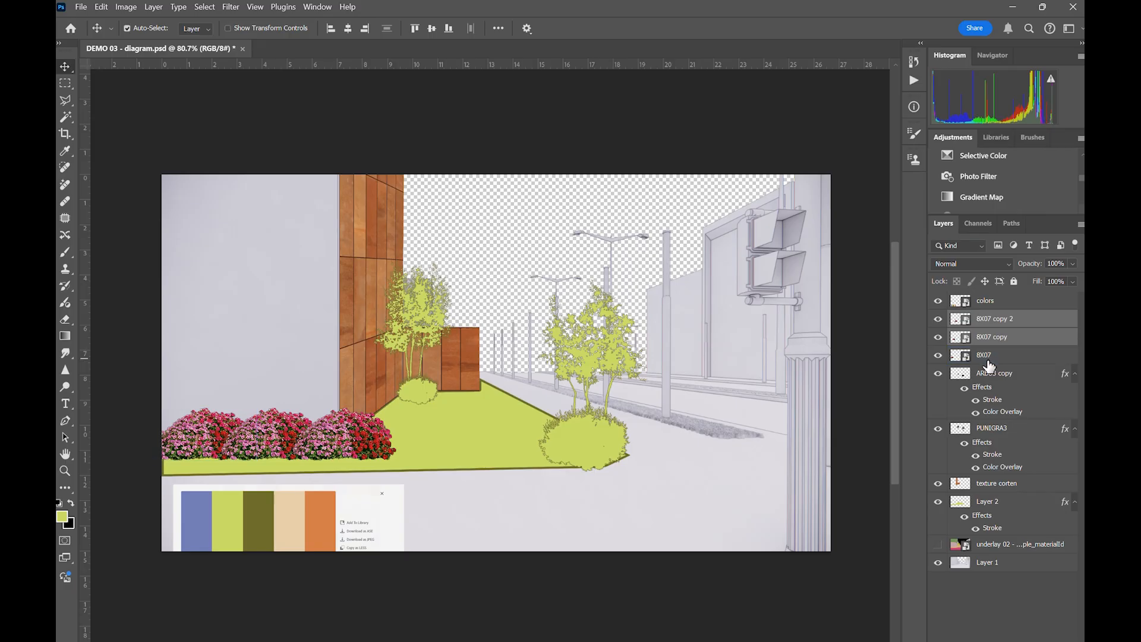
key("ctrl+e")
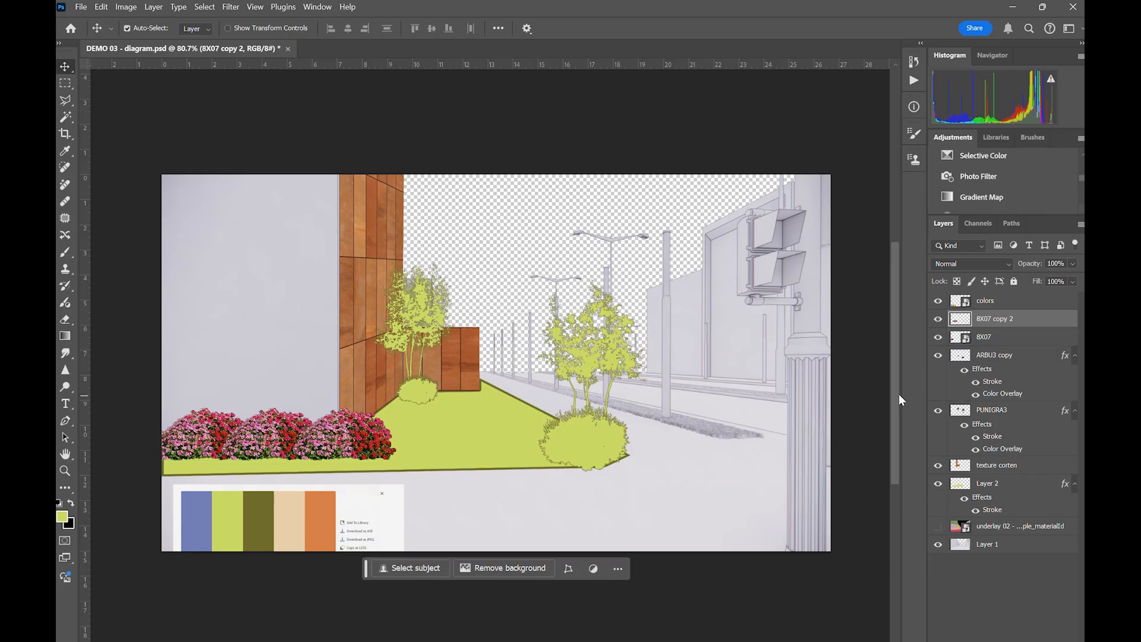
left_click(995, 339)
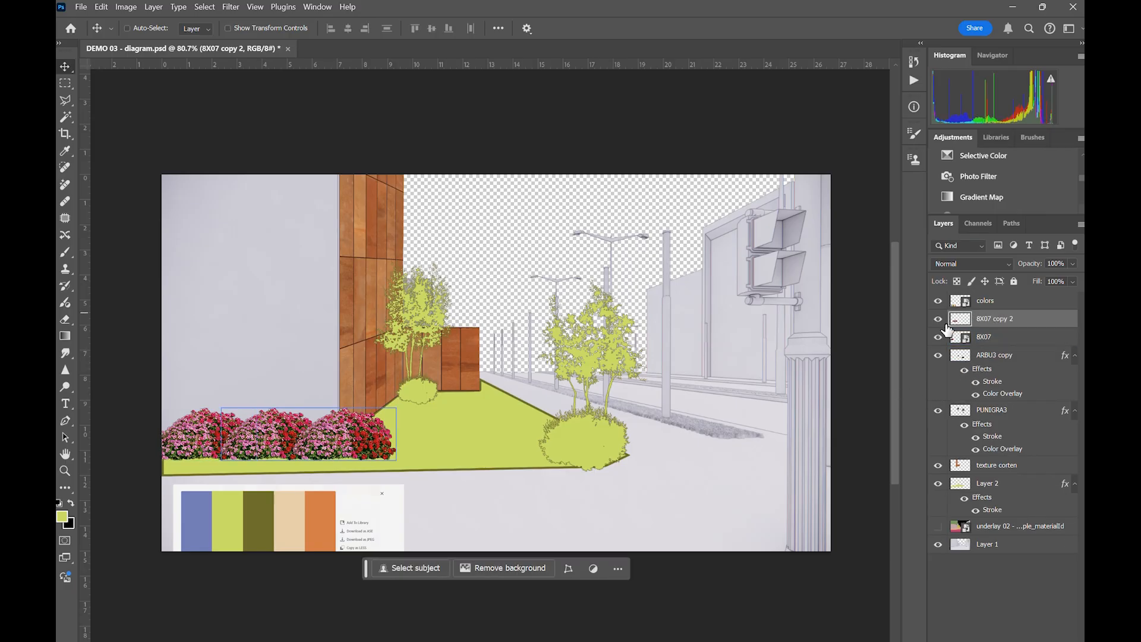
left_click(991, 344, "shift")
key("ctrl+e")
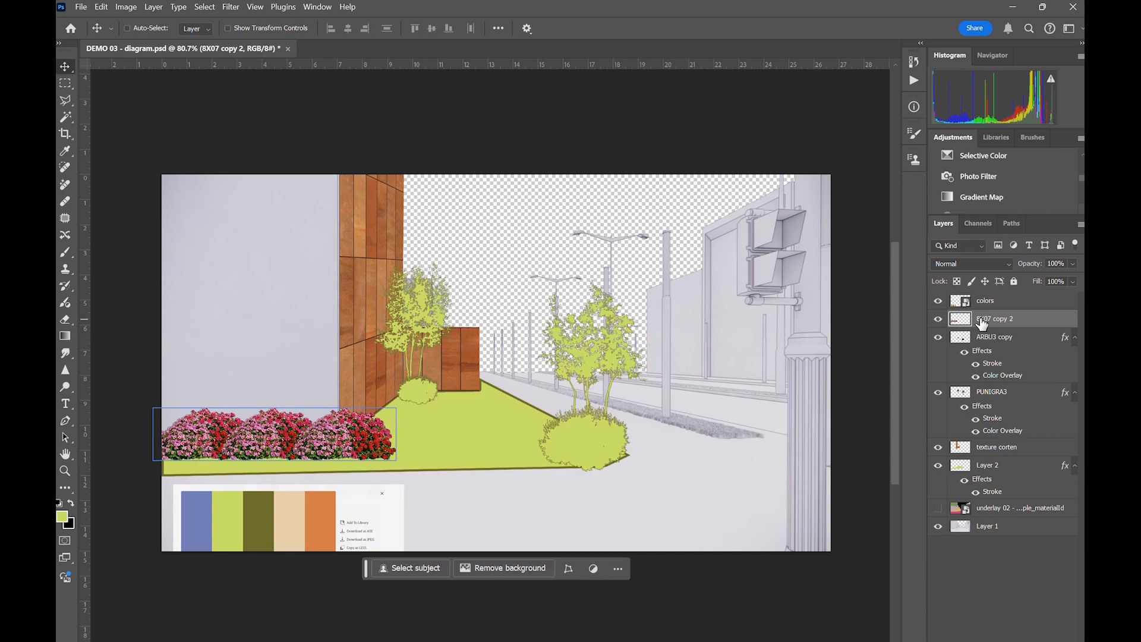
- Turn the merged flower bushes solid black by lowering Lightness to the minimum in Hue/Saturation
left_click(939, 321)
left_click(939, 322)
key("i")
key("ctrl+u")
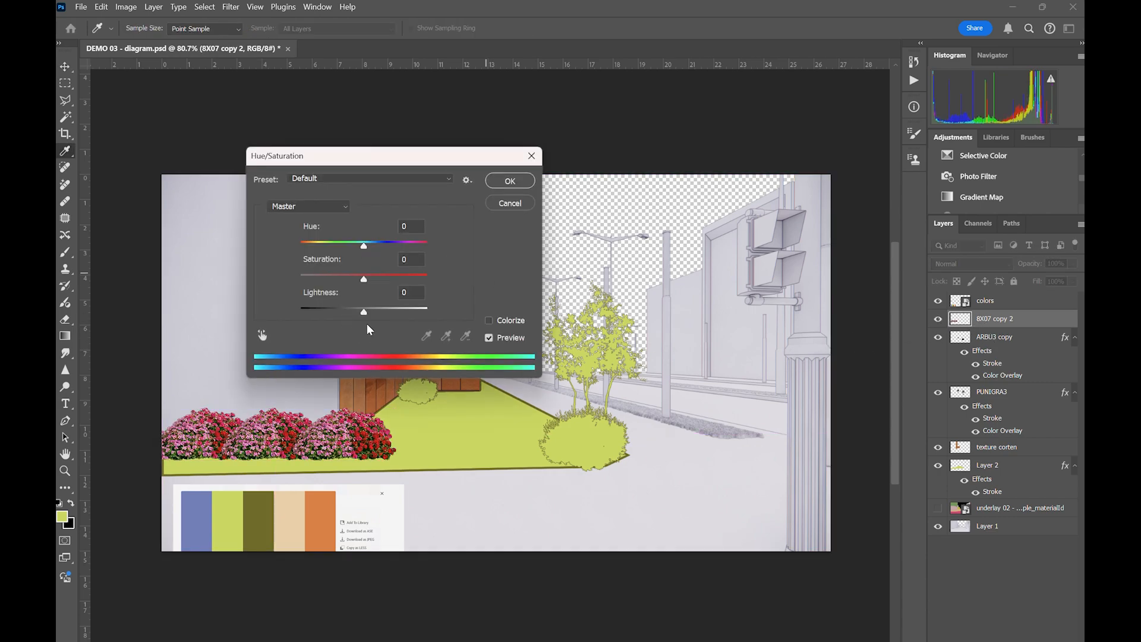
left_click_drag(364, 312, 301, 311)
left_click(510, 181)
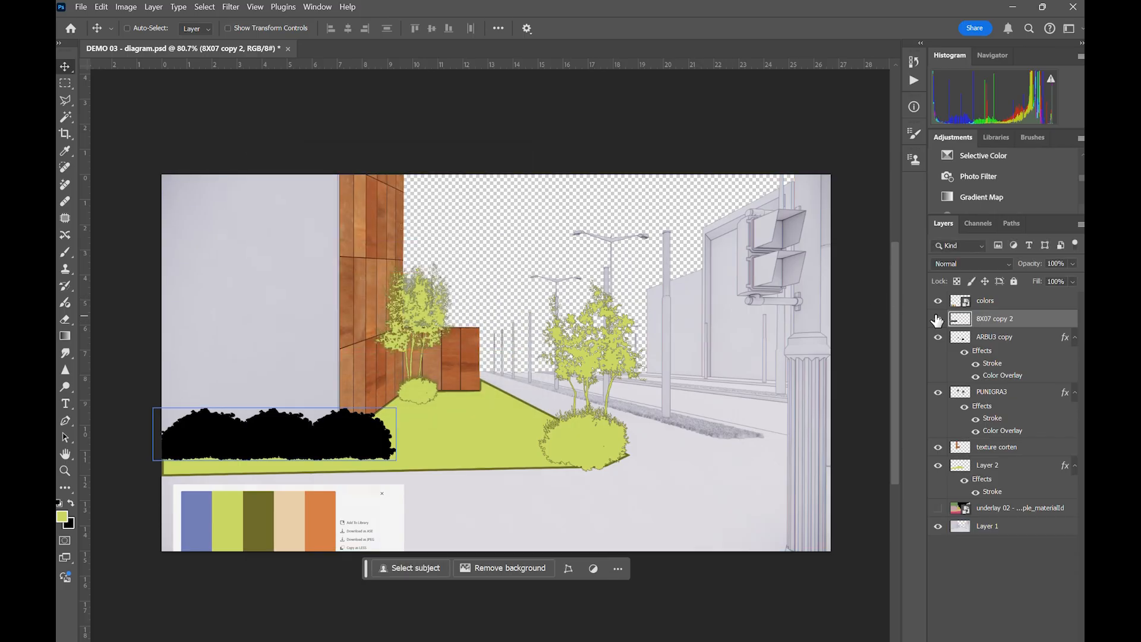
- Apply the dark olive Stroke and light green Color Overlay to the merged flower bushes layer
double_click(963, 321)
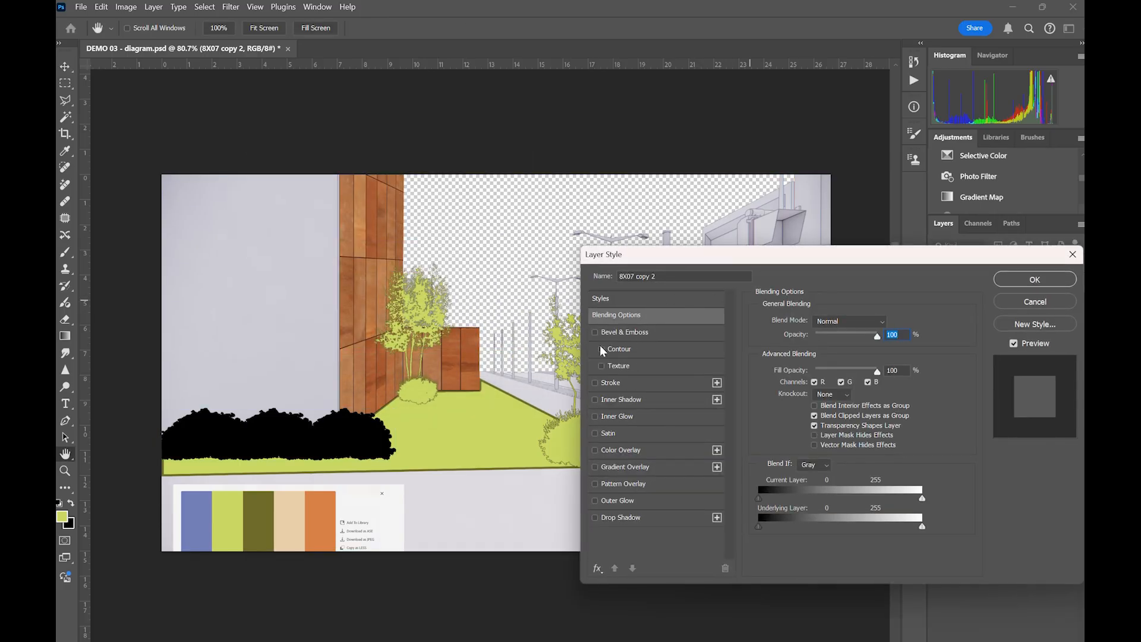
left_click(595, 383)
left_click(595, 450)
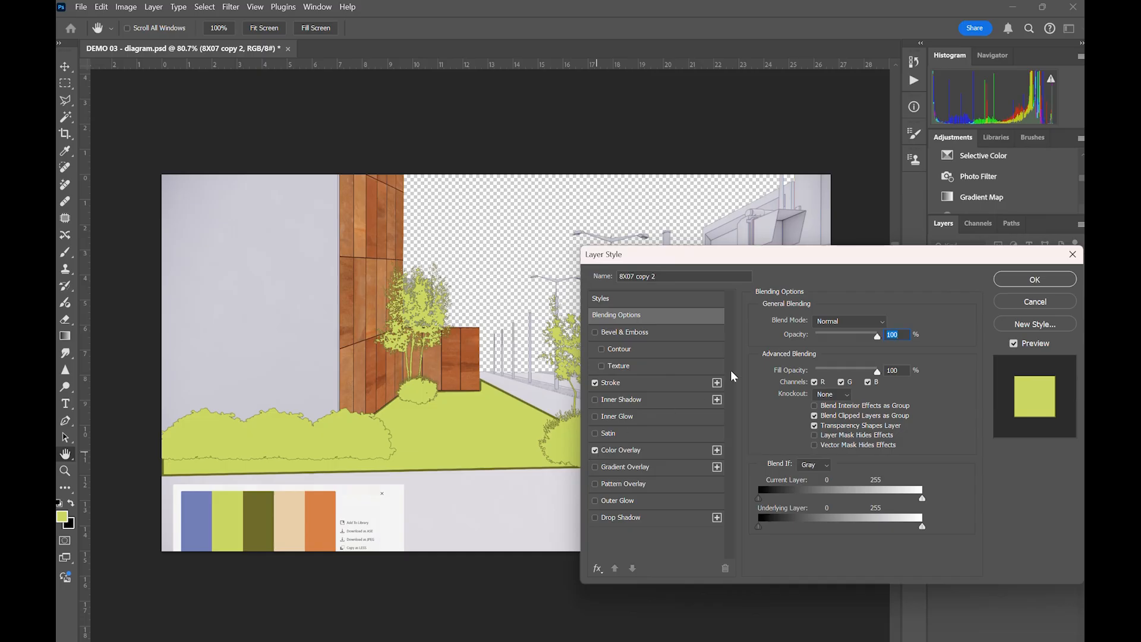
left_click(1035, 280)
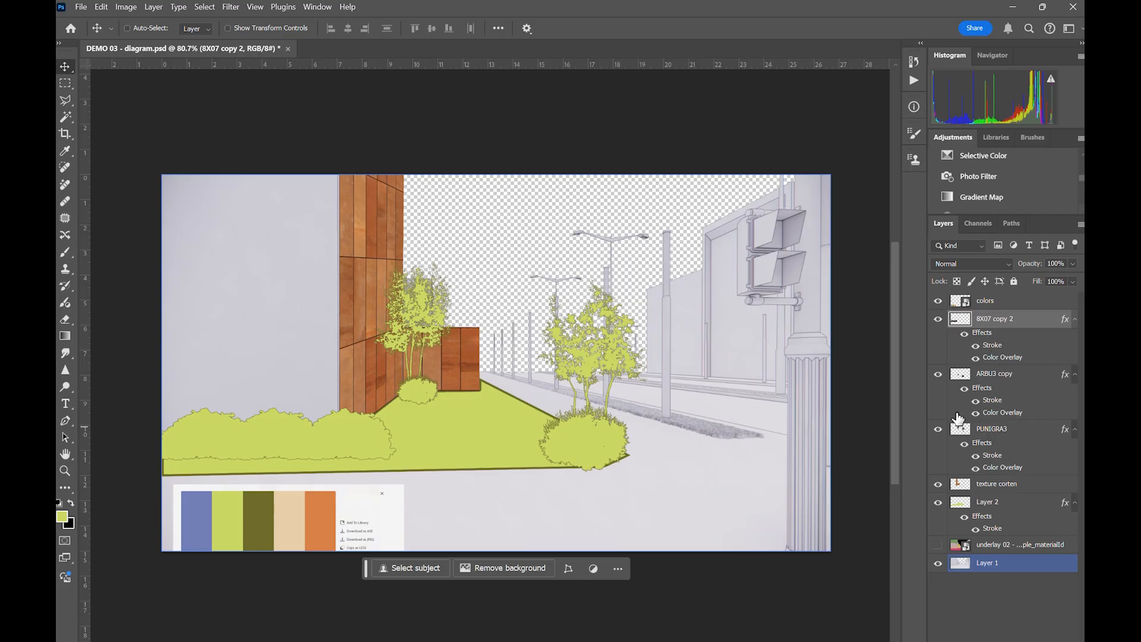
- Collapse the effects lists of the flower bush, shrub, tree and lawn layers
left_click(1075, 319)
left_click(1075, 337)
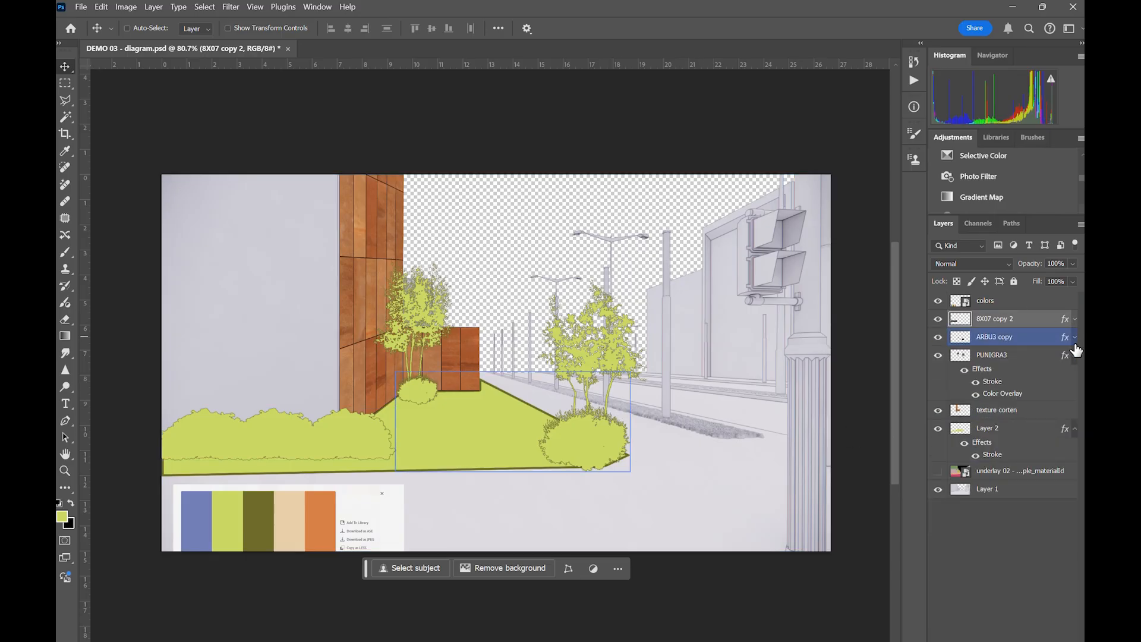
left_click(1075, 355)
left_click(1075, 391)
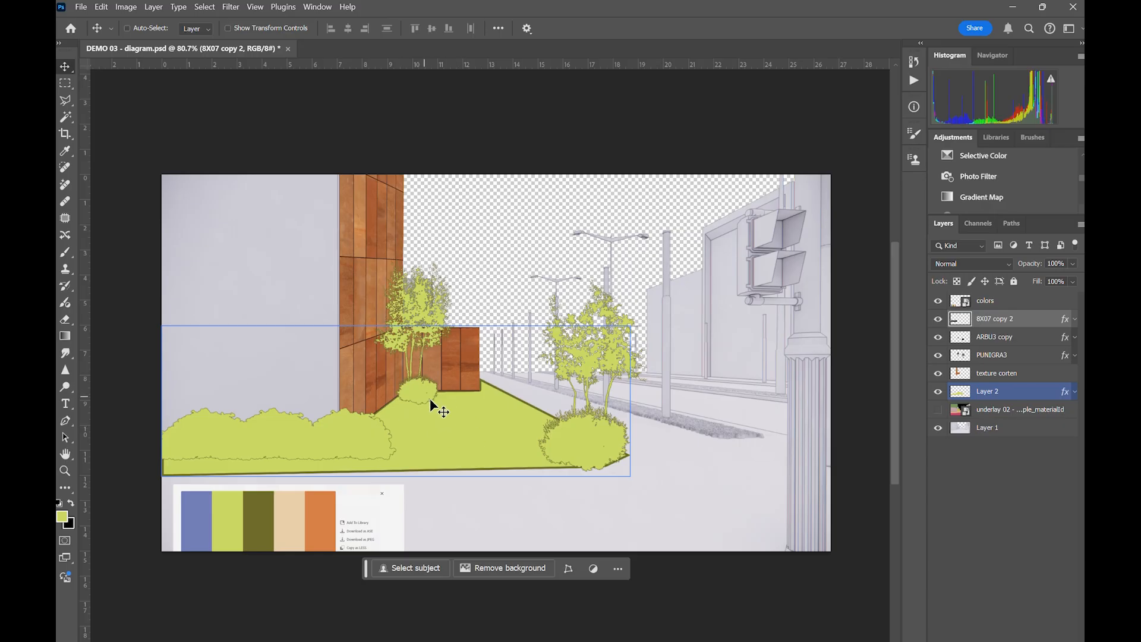
- Place kids.png from the DEMO 03 folder, scale it to about 43.5% and position the group on the lawn near the corten building
key("alt+Tab")
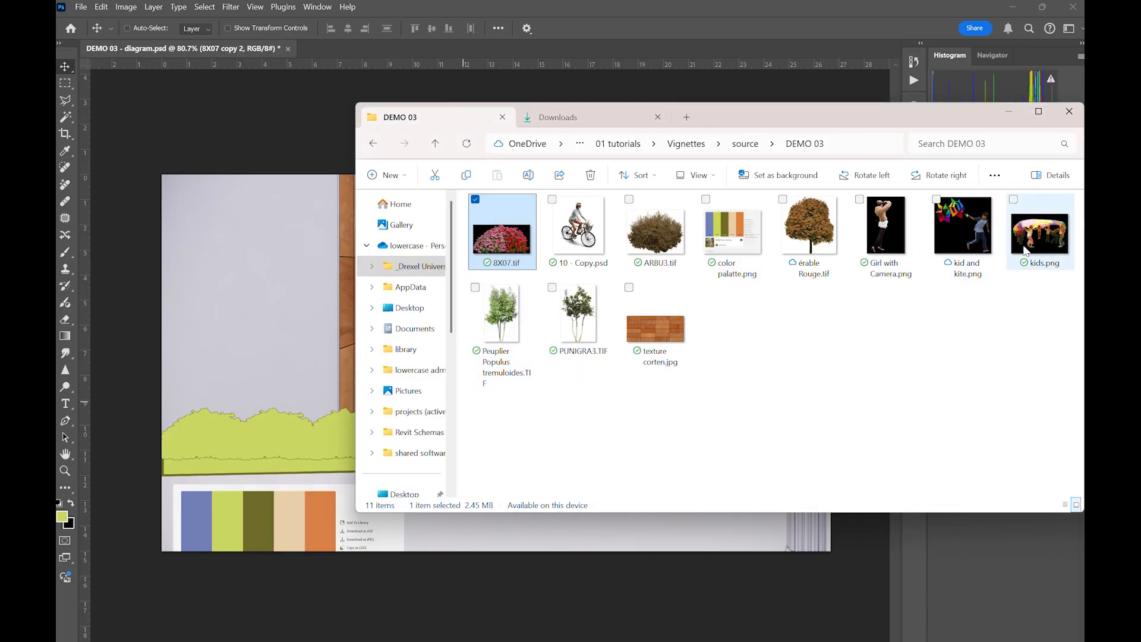
left_click(1040, 232)
left_click_drag(586, 290, 314, 331)
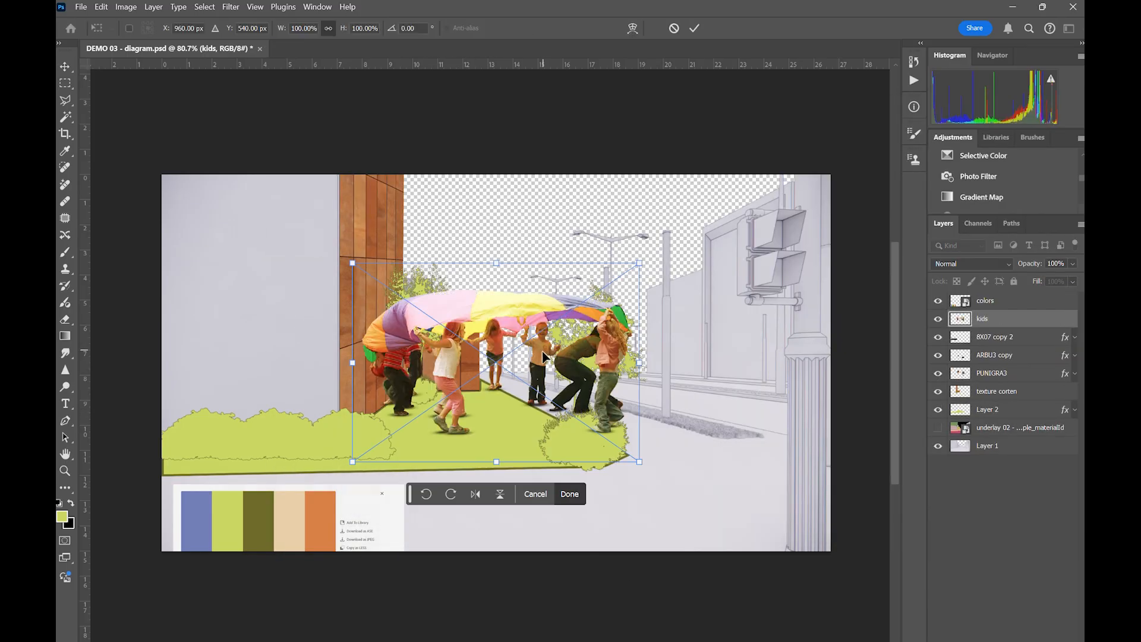
left_click_drag(640, 264, 491, 365)
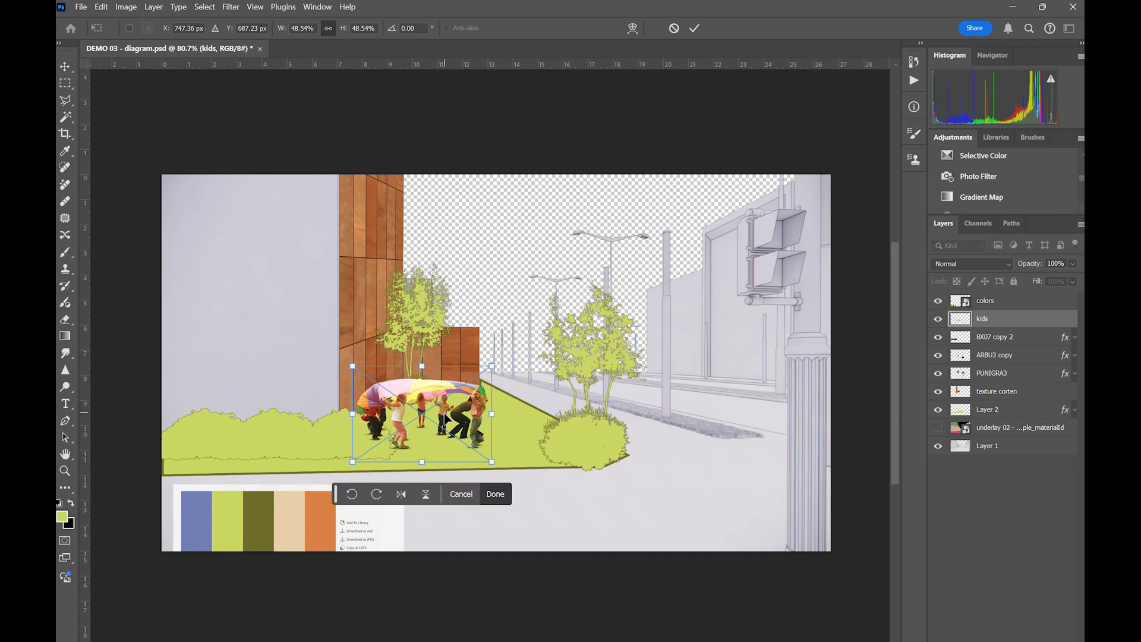
left_click_drag(449, 417, 484, 395)
left_click_drag(527, 343, 497, 377)
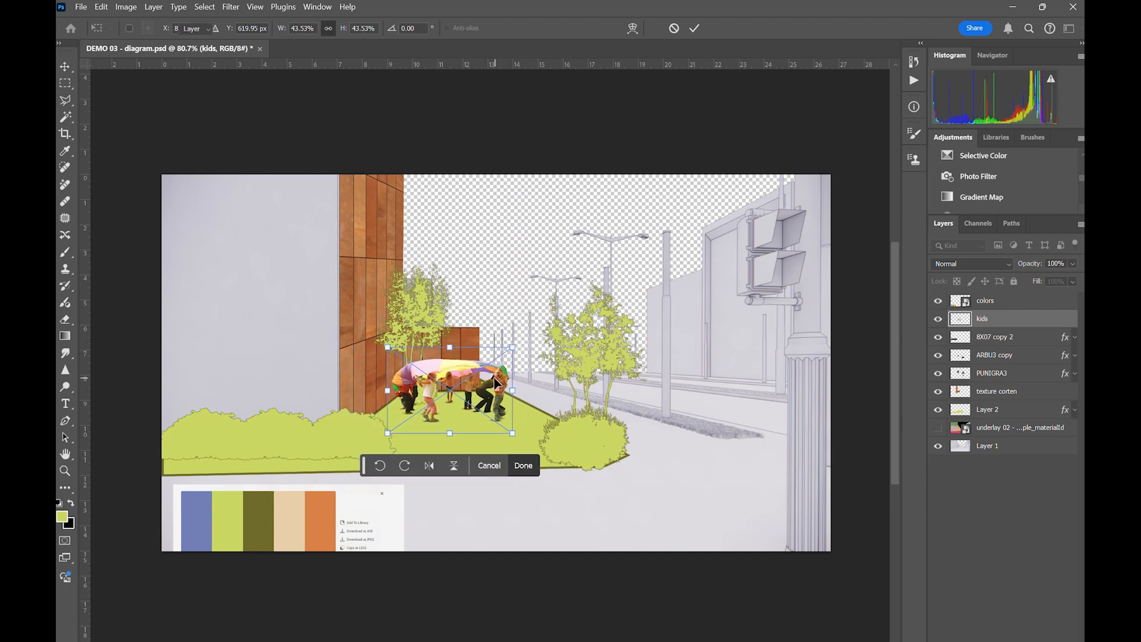
key("Return")
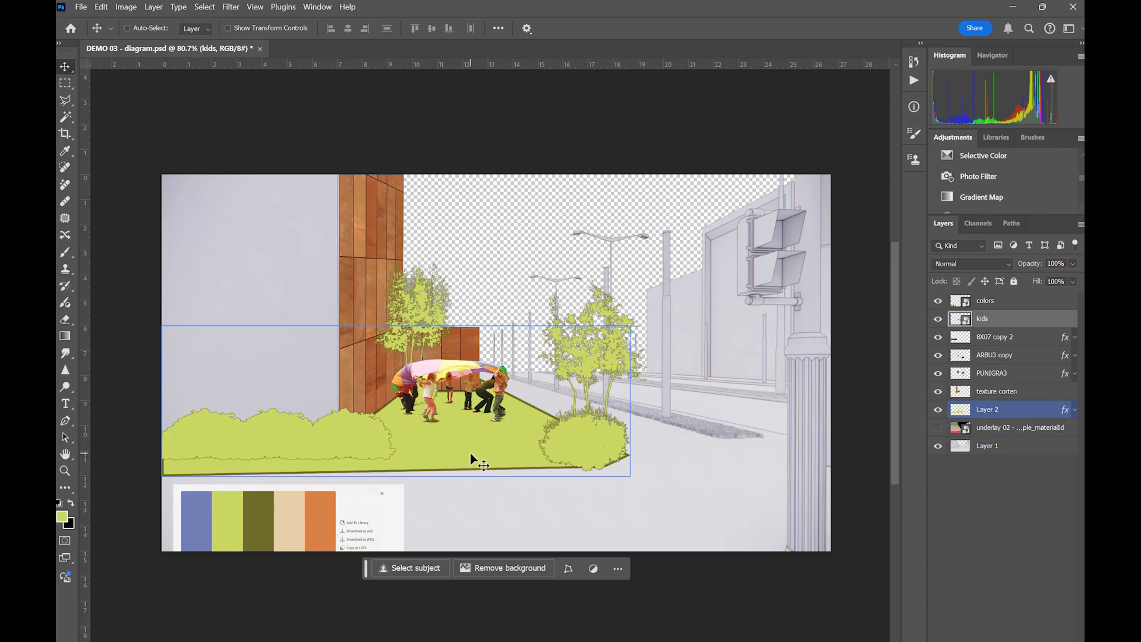
- Desaturate the kids layer with Hue/Saturation, setting Saturation to -100
key("ctrl+u")
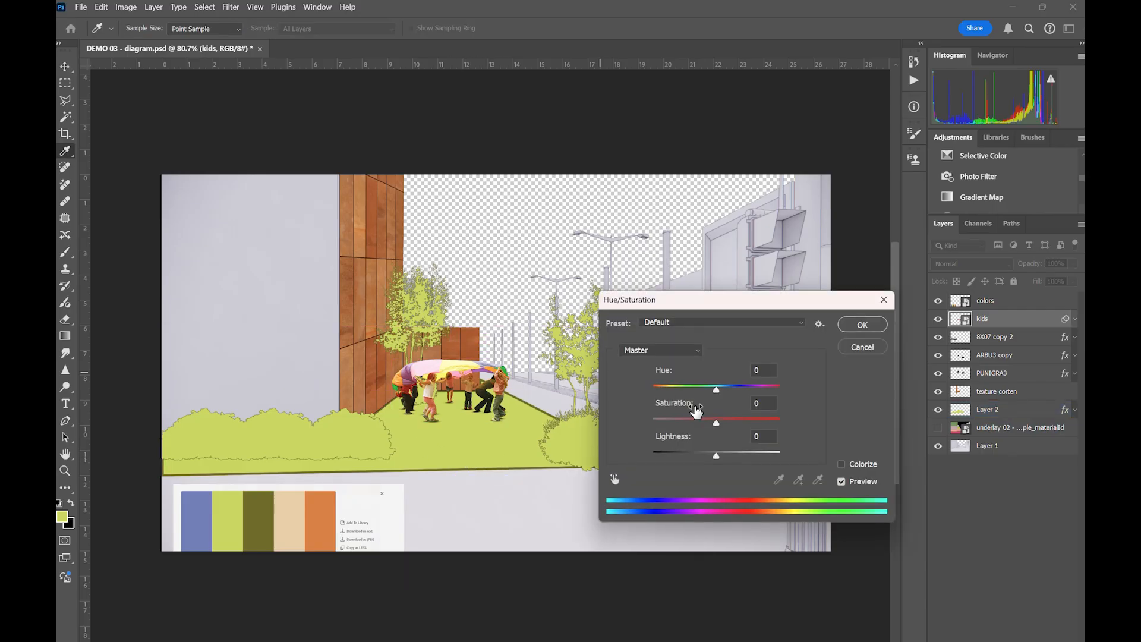
left_click_drag(717, 423, 653, 422)
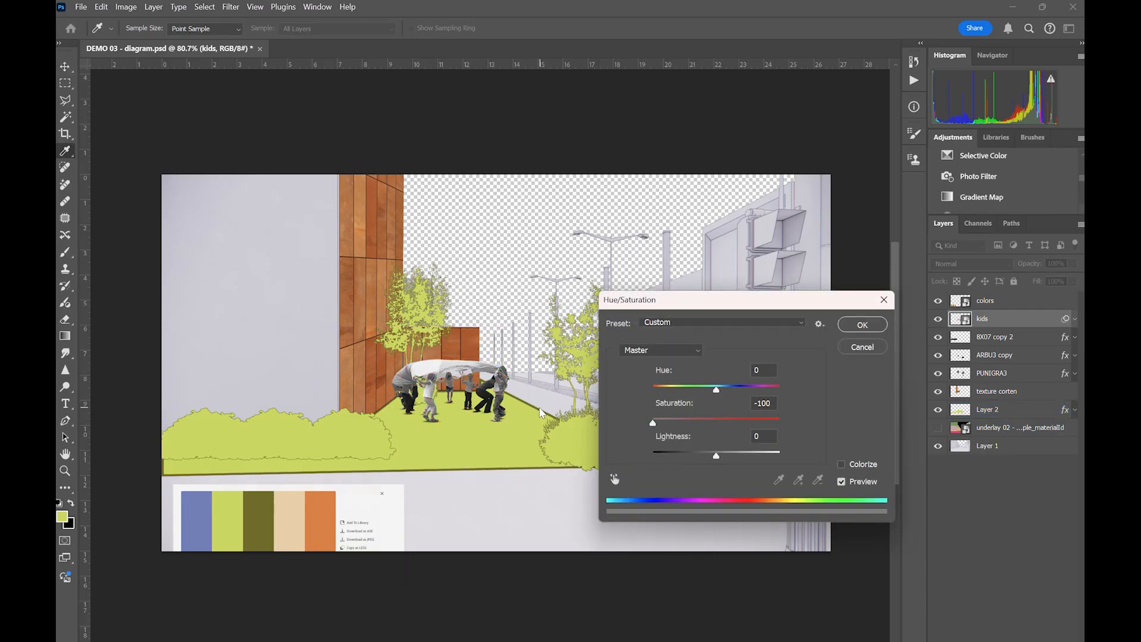
left_click(879, 328)
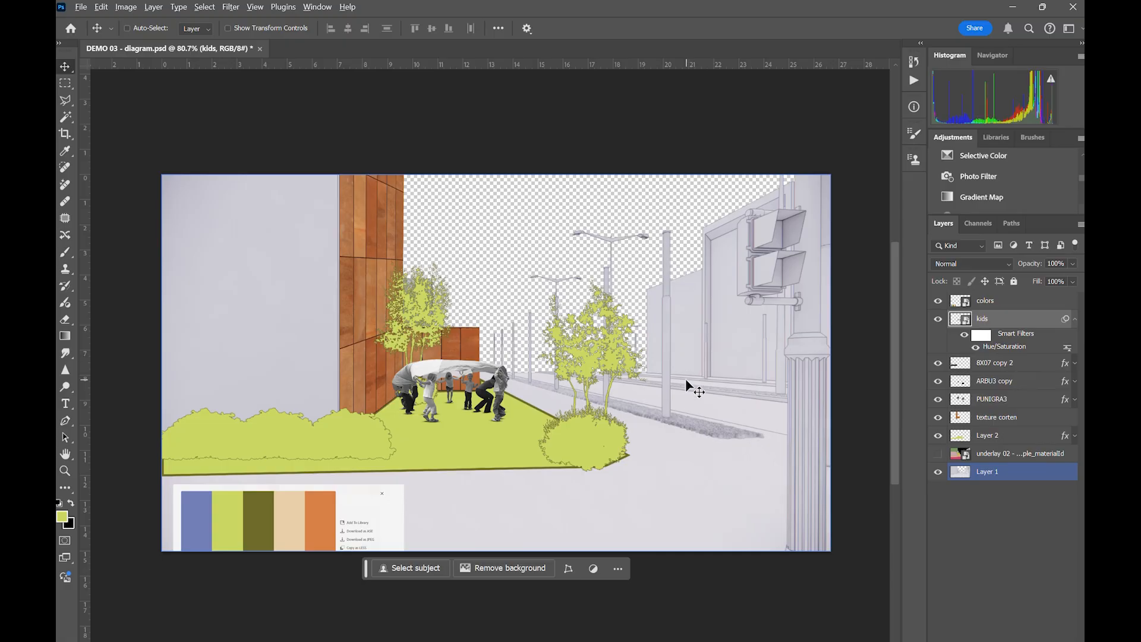
- Place the cyclist cutout 10 - Copy, scale it to about 35% and position it on the street near the traffic light
key("alt+Tab")
left_click_drag(583, 230, 288, 280)
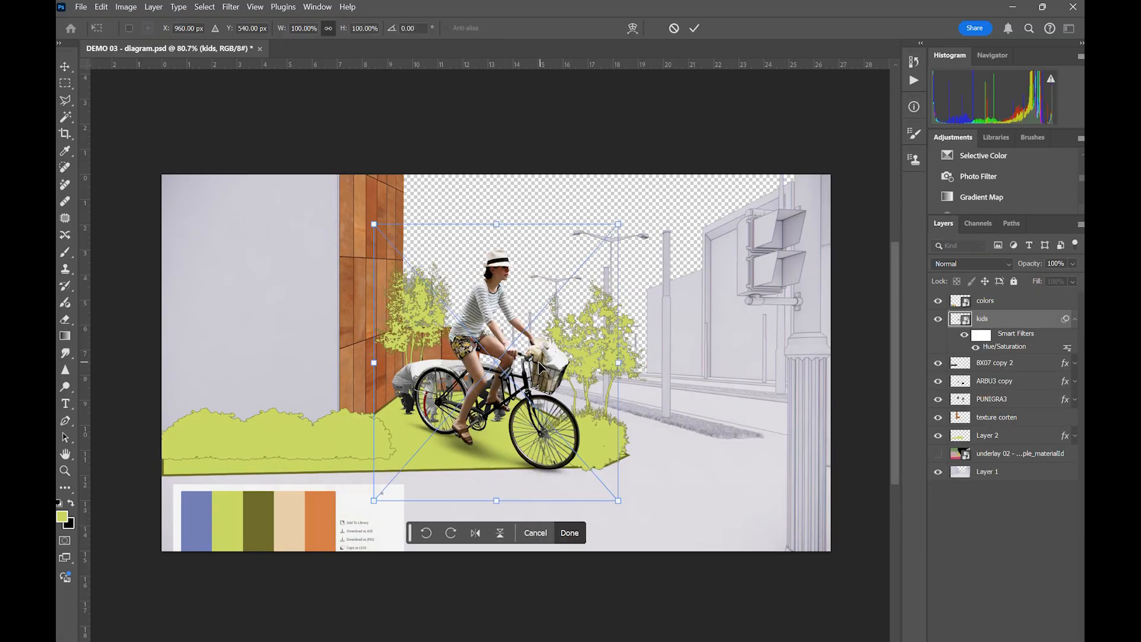
left_click_drag(541, 367, 718, 328)
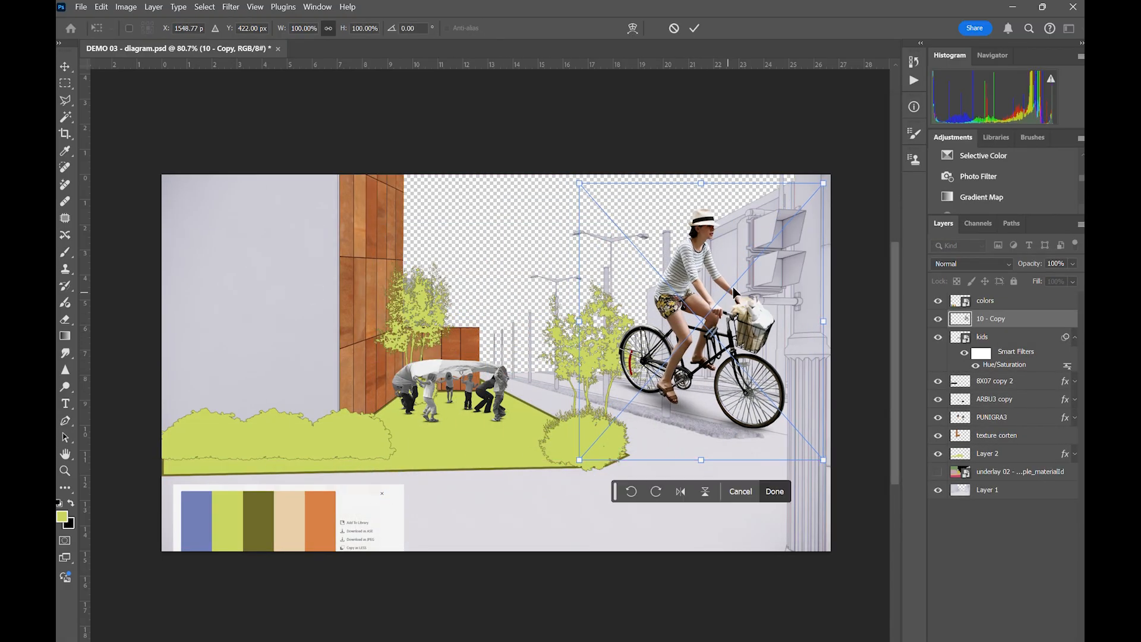
left_click_drag(824, 184, 665, 362)
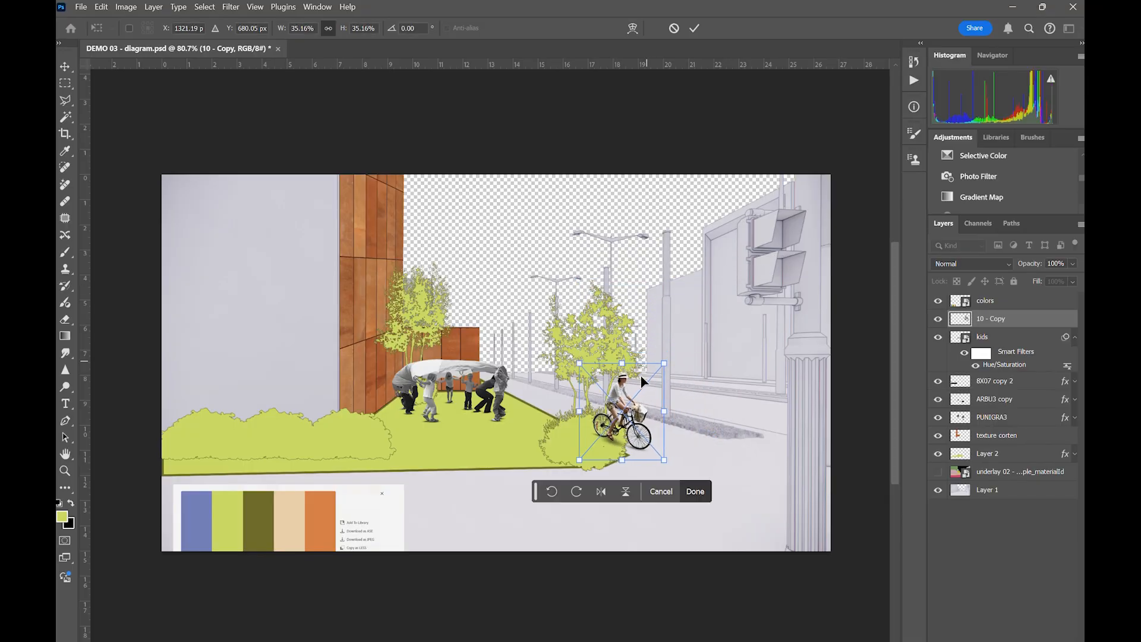
left_click_drag(637, 414, 743, 388)
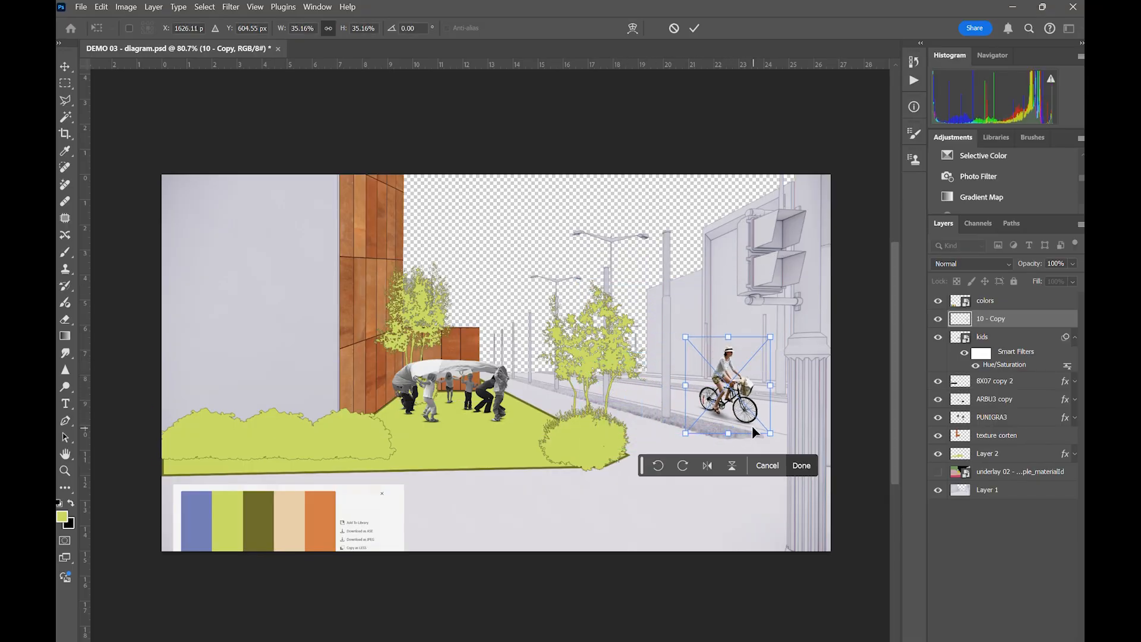
- Skew the cyclist cutout slightly at its lower corner, commit the placement and scale it down a little more
right_click(746, 402)
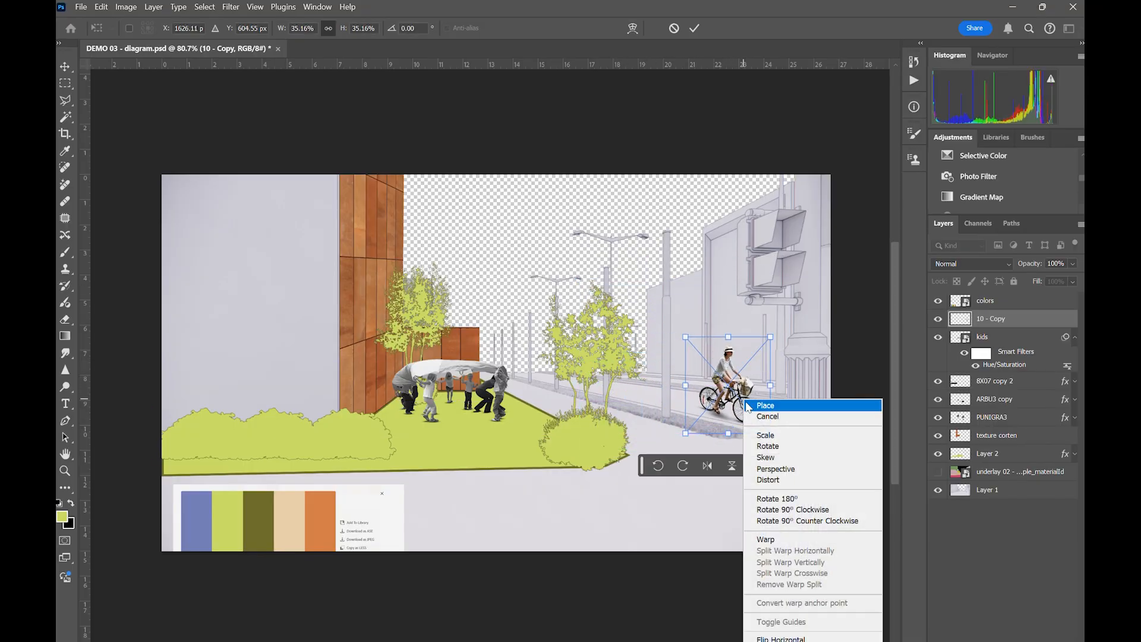
left_click(777, 458)
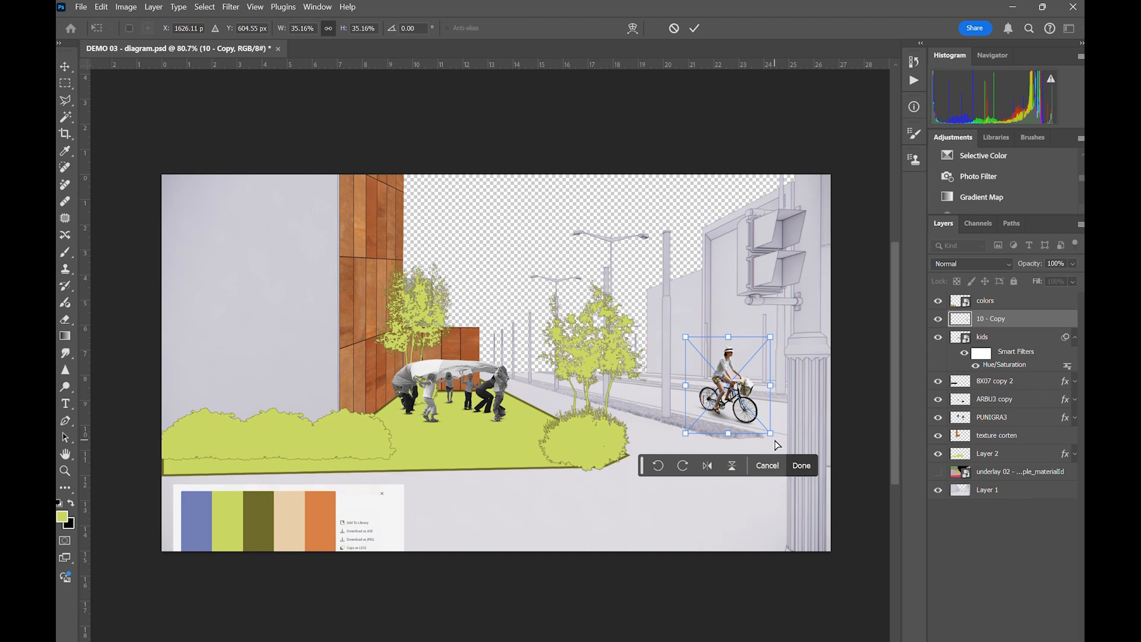
left_click_drag(771, 434, 773, 427)
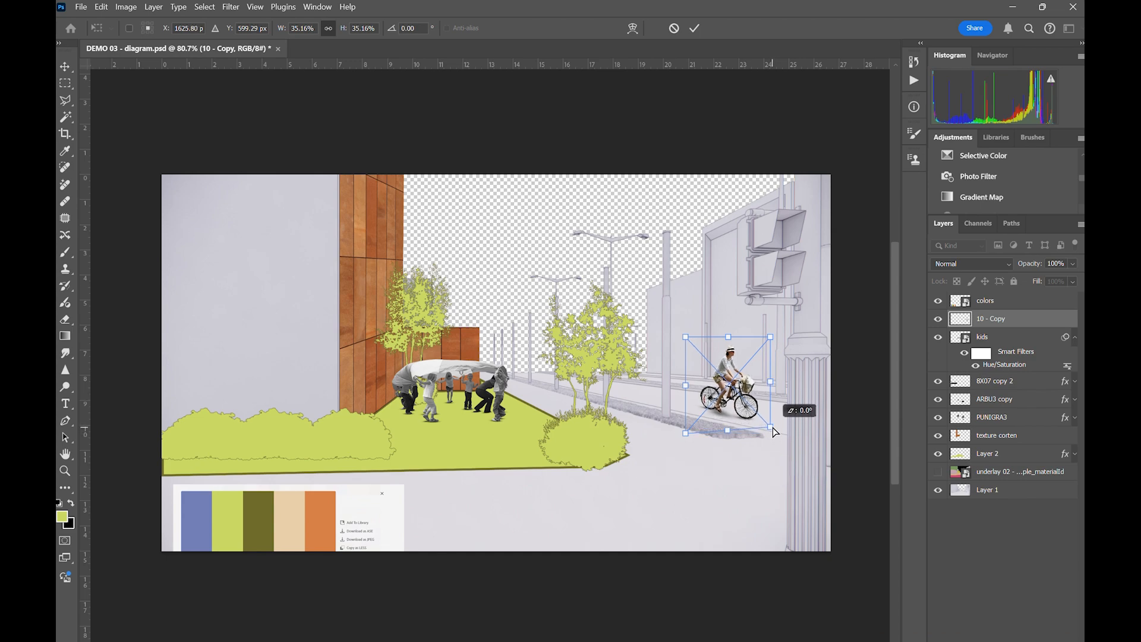
key("Return")
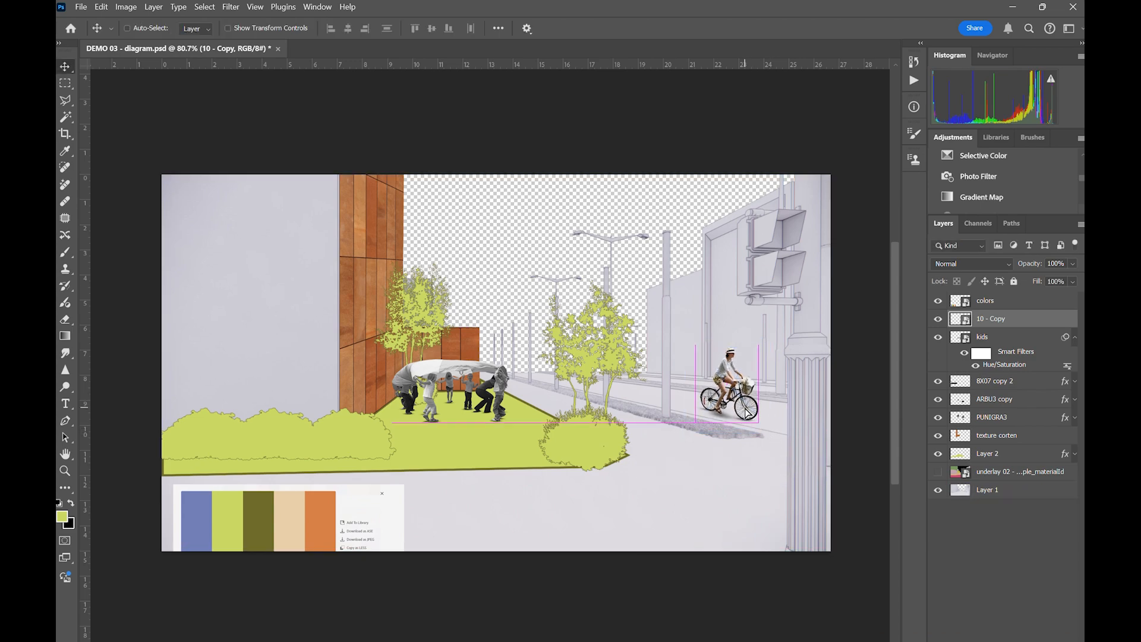
key("ctrl+t")
left_click_drag(770, 339, 759, 355)
key("Return")
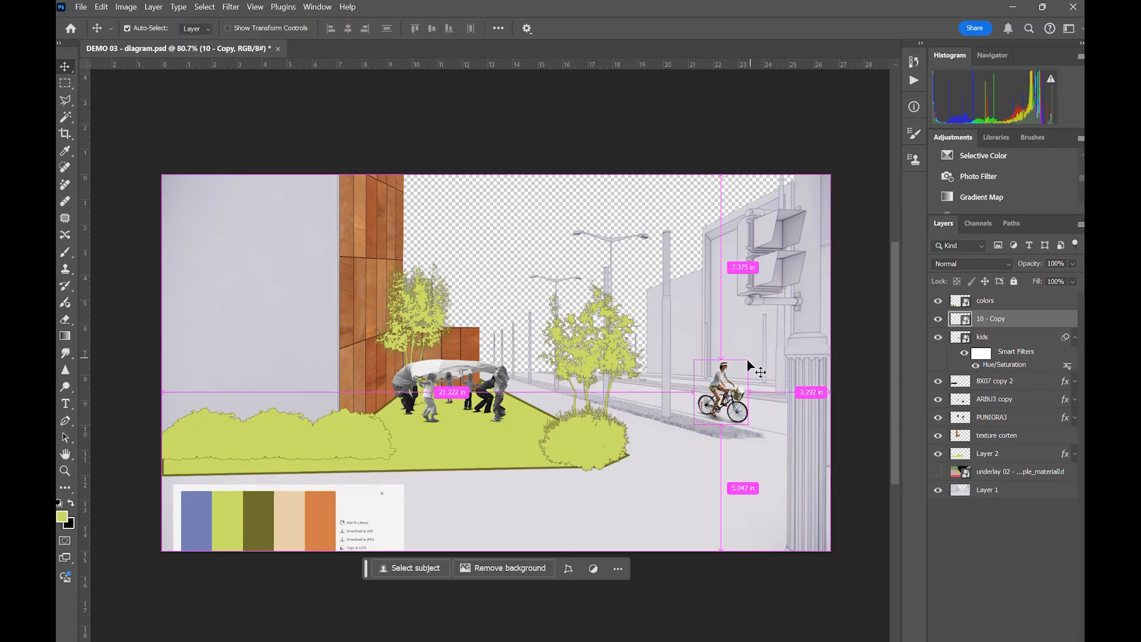
- Turn the cyclist cutout greyscale by lowering Saturation in Hue/Saturation
key("ctrl+u")
left_click_drag(718, 423, 715, 423)
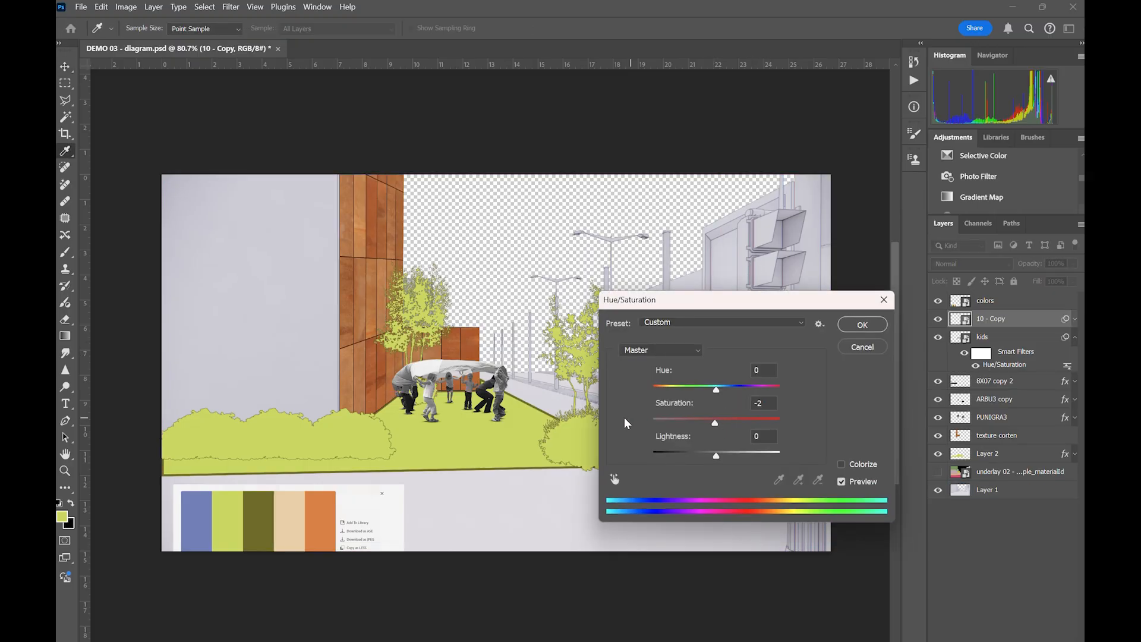
left_click(862, 324)
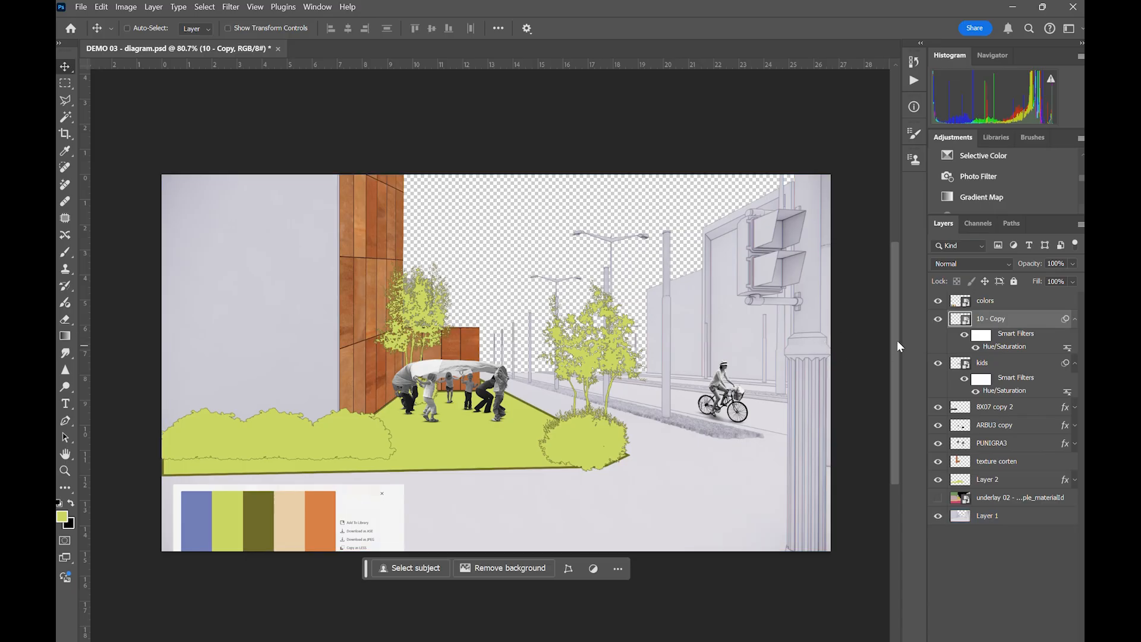
- Add a layer above colors and create a 4000 x 4000 px polygon on it with 100 sides and a 1% star ratio
left_click(1004, 301)
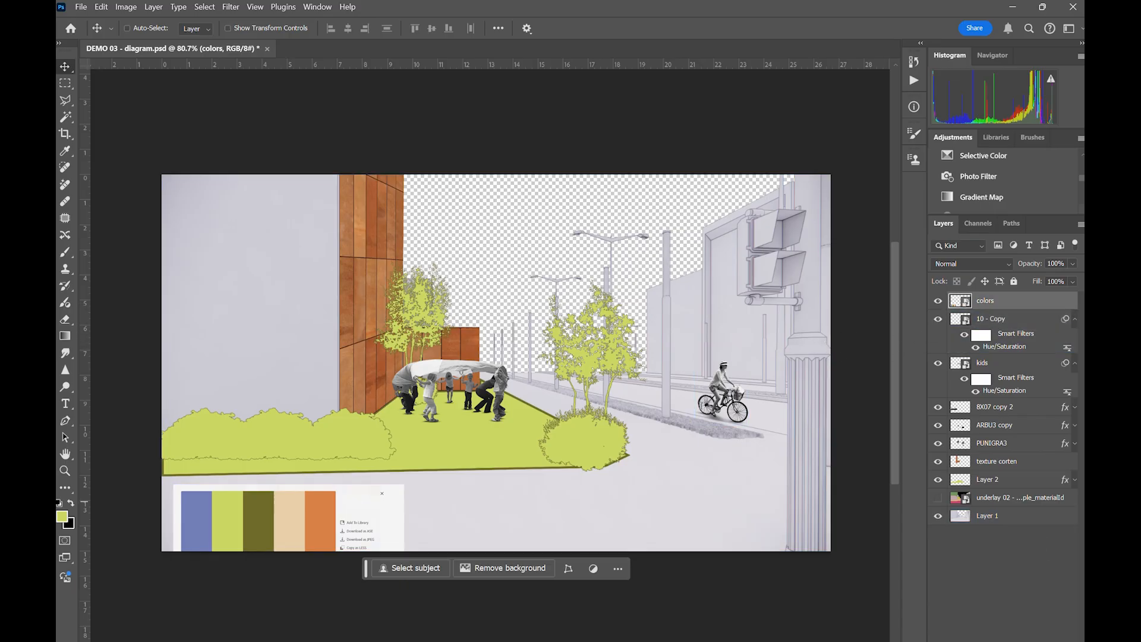
key("ctrl+shift+alt+n")
key("u")
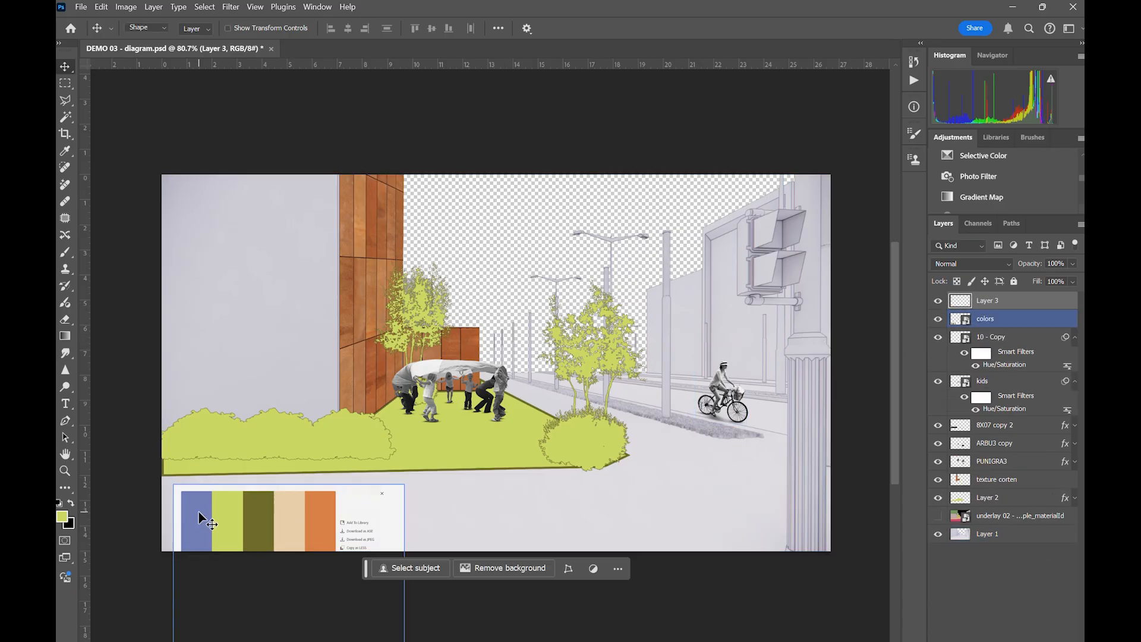
right_click(69, 491)
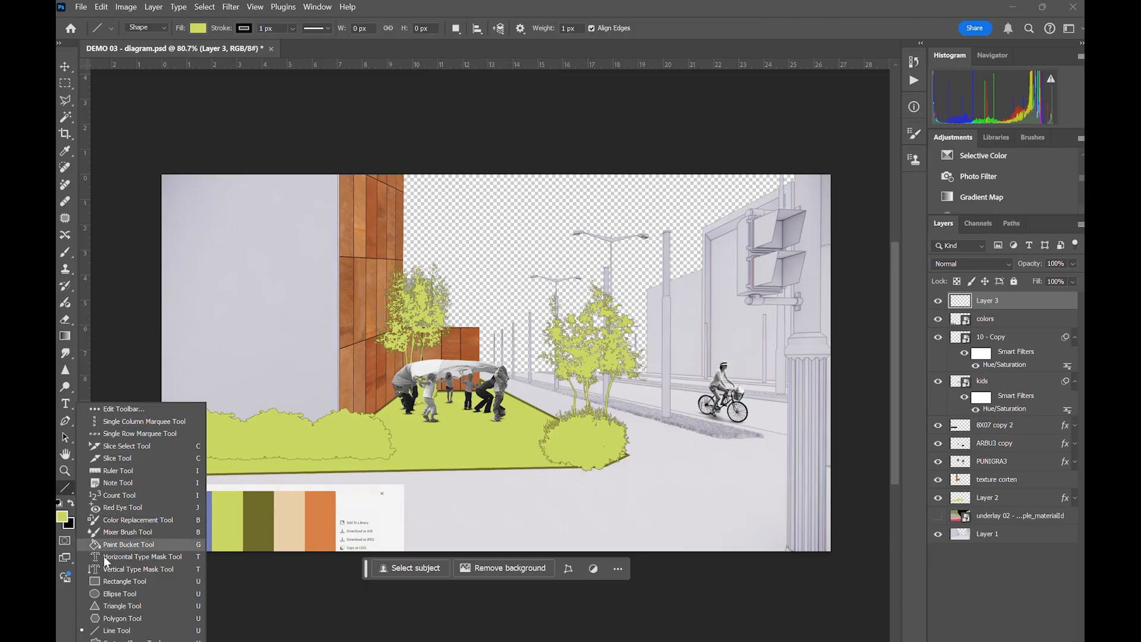
left_click(113, 620)
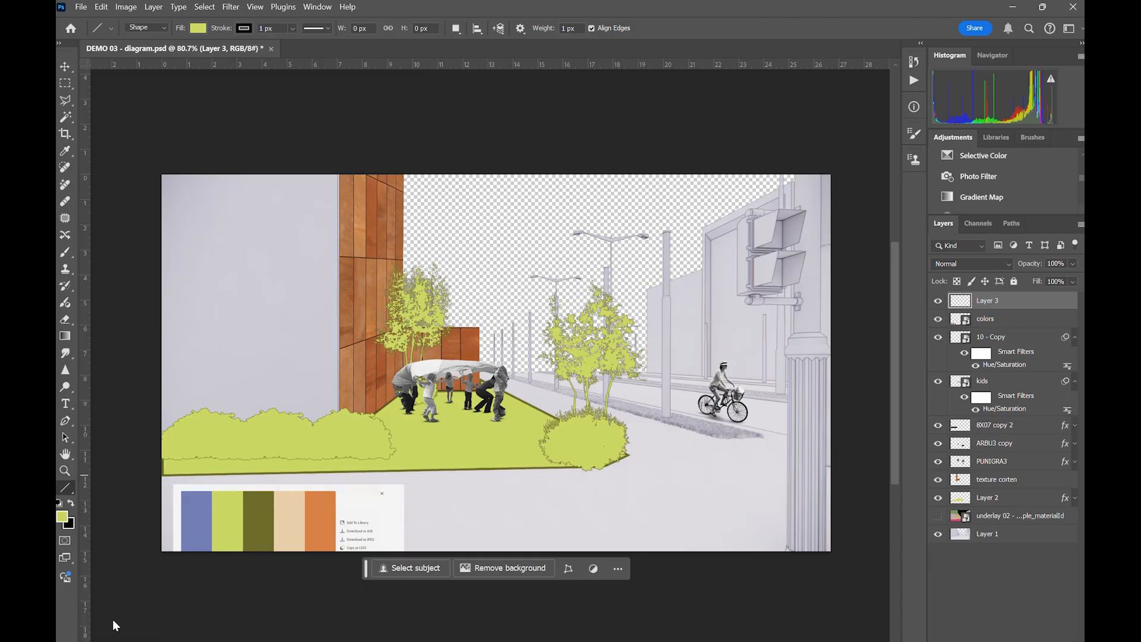
left_click(513, 296)
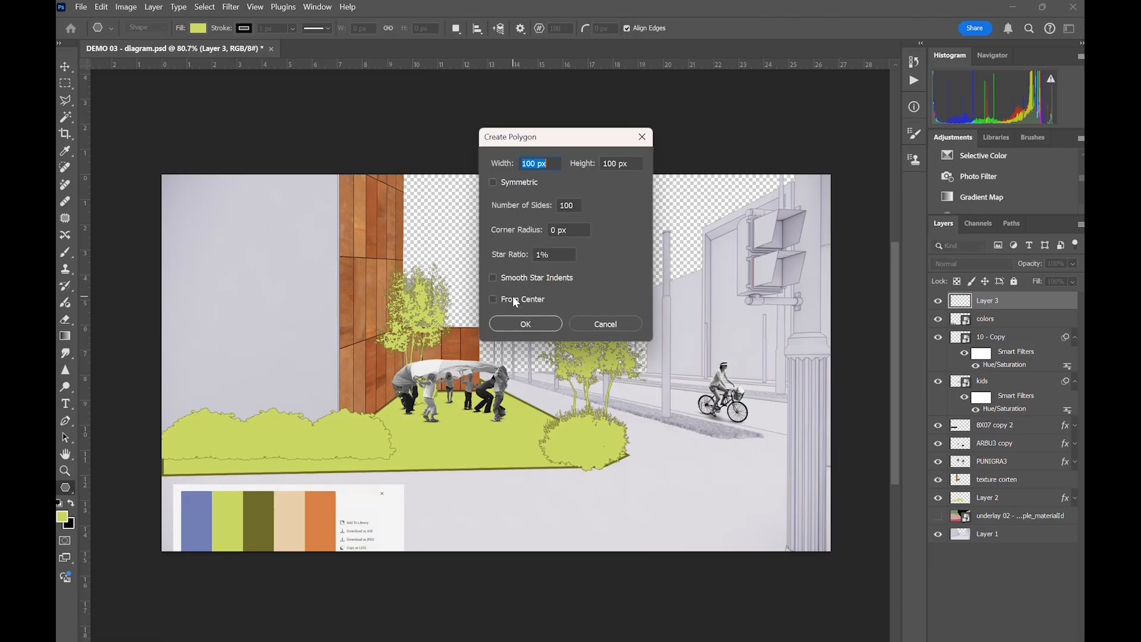
type("40")
type("4000")
left_click(530, 324)
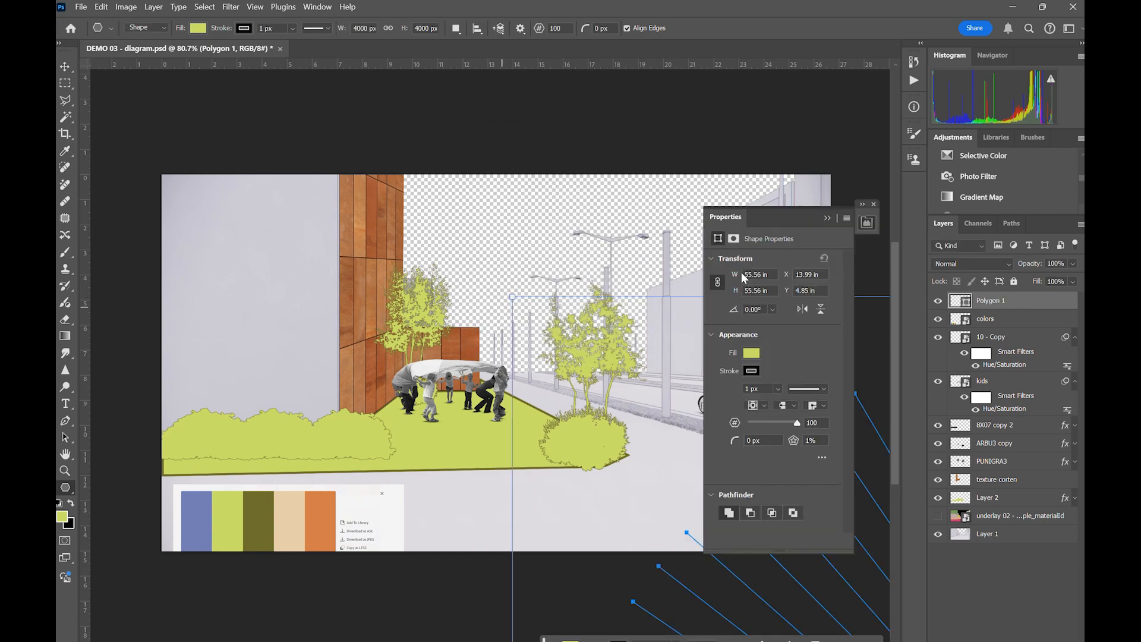
left_click(752, 371)
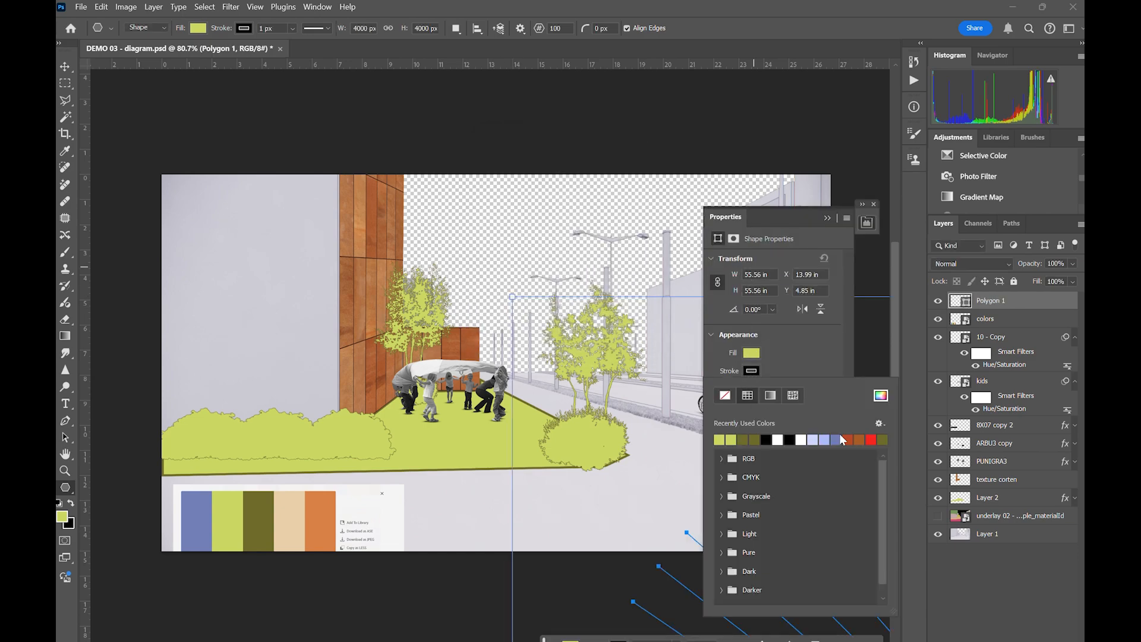
left_click(317, 517)
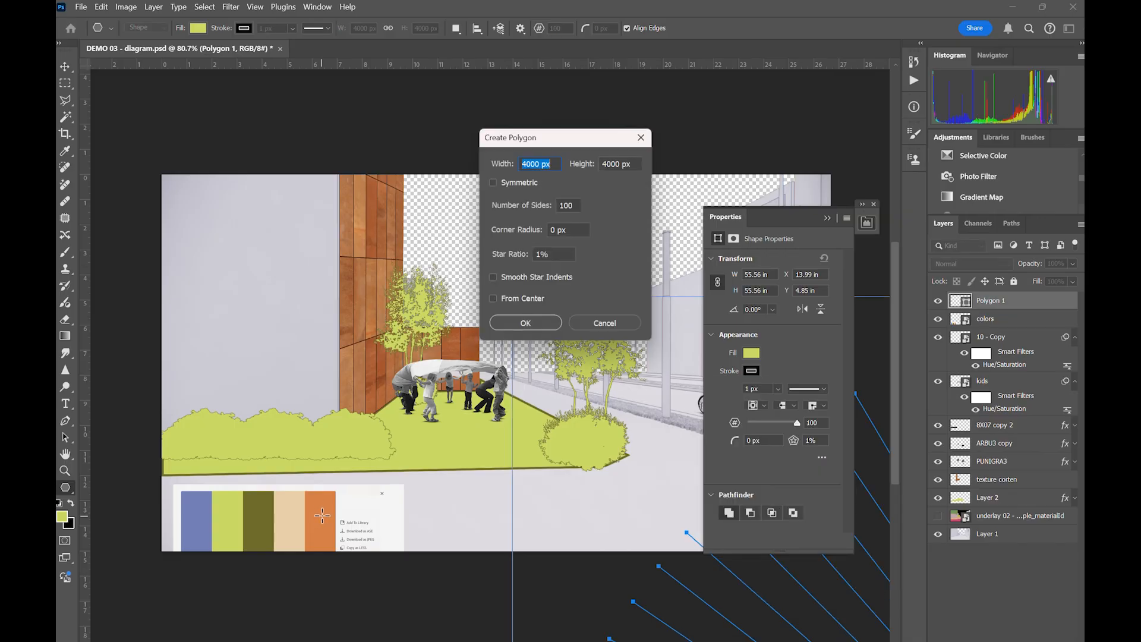
left_click(602, 325)
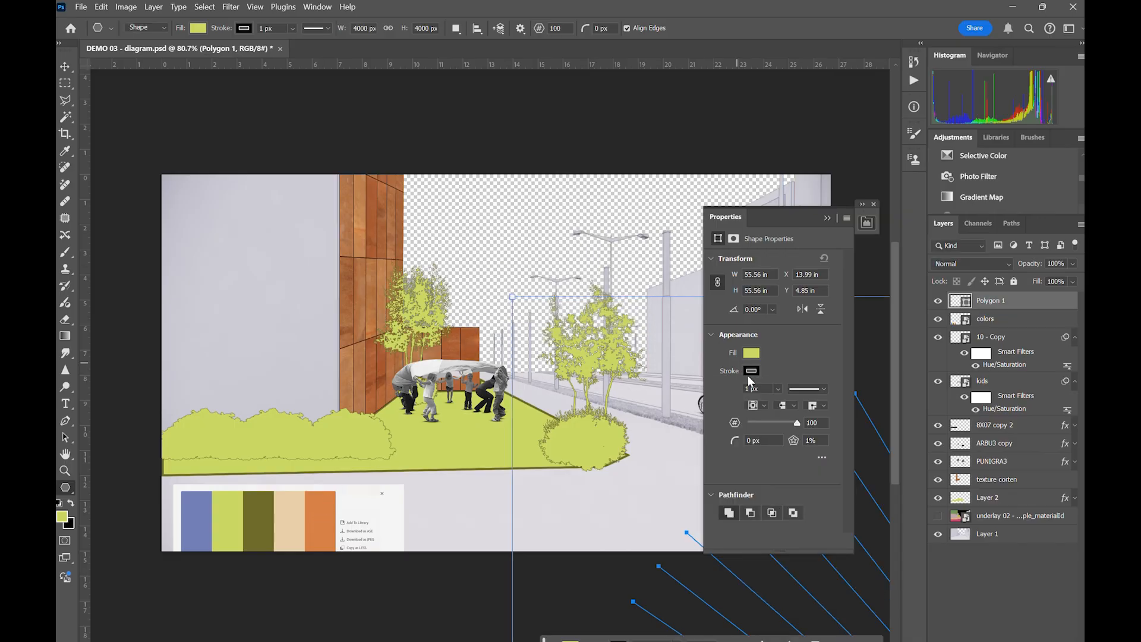
- Try a red color and a pattern as the starburst polygon's fill
left_click(751, 354)
left_click(873, 422)
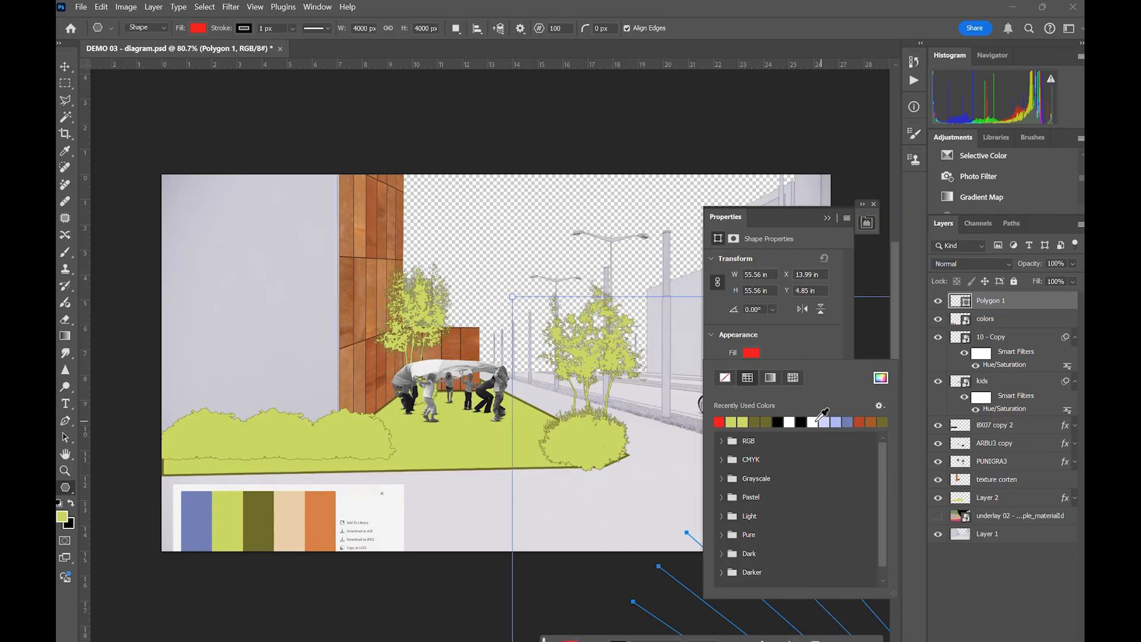
scroll(779, 424, "down", 2)
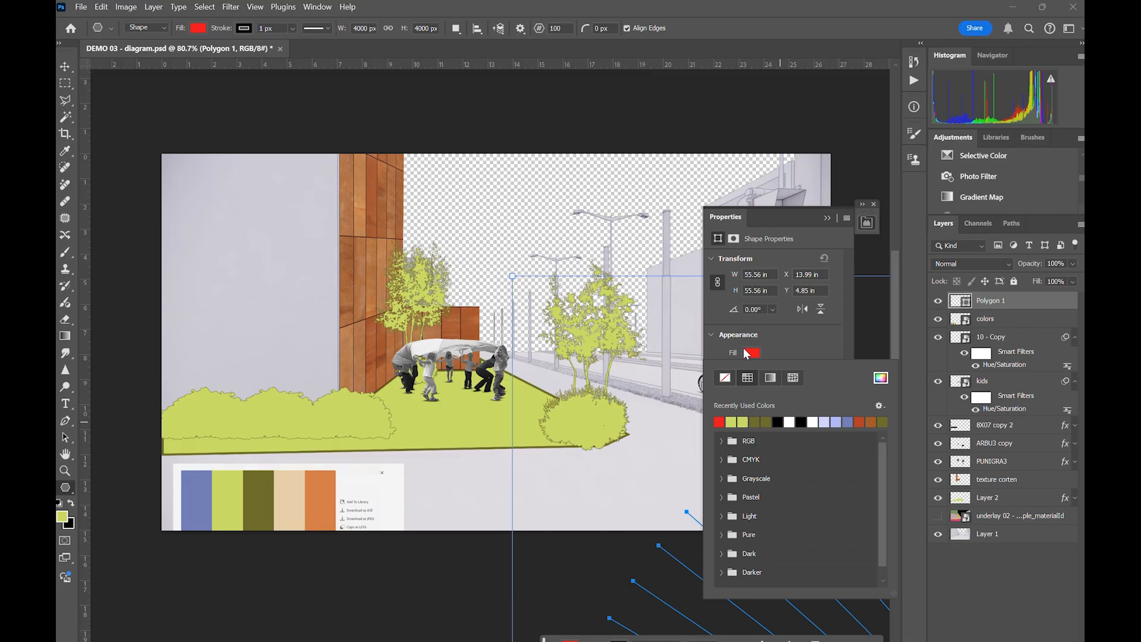
left_click(771, 378)
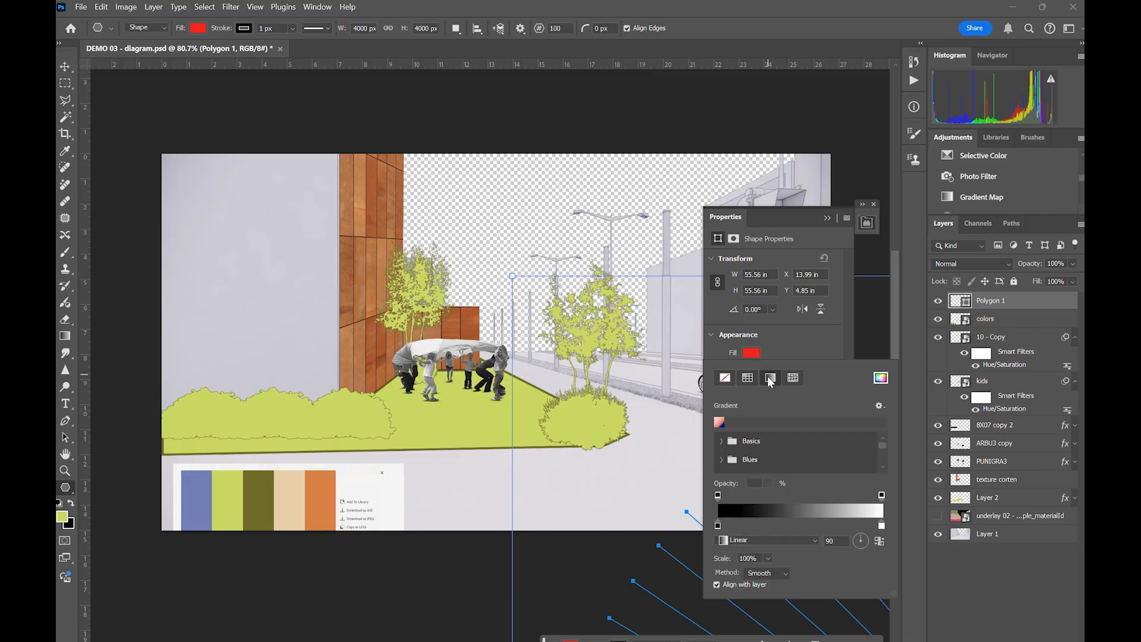
left_click(793, 378)
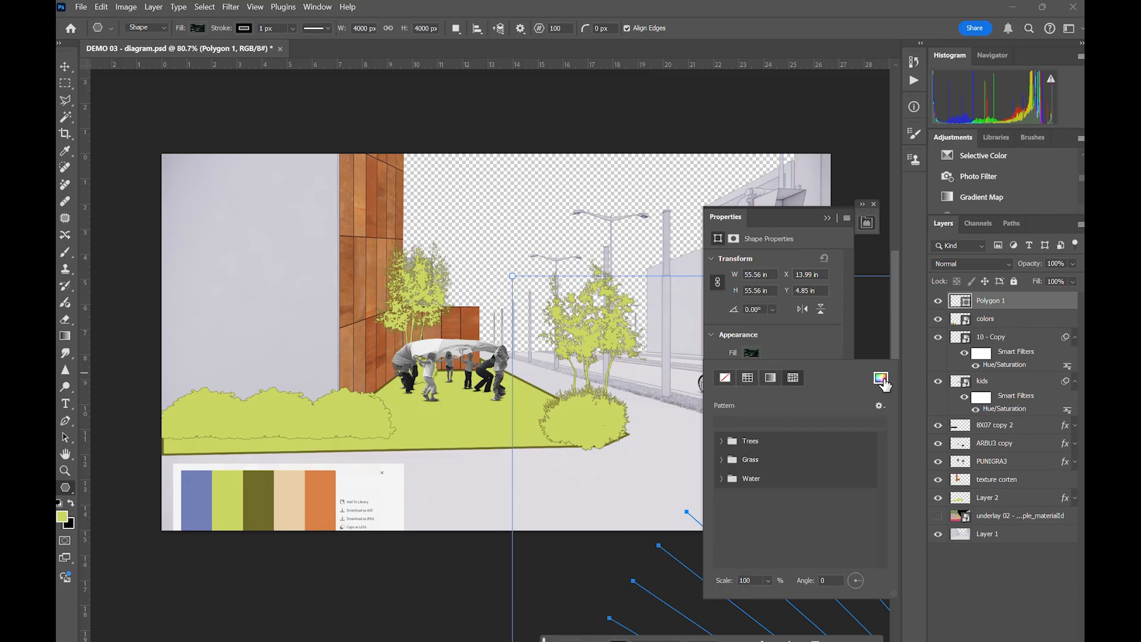
- Set the starburst polygon's fill to a custom burnt orange-red and give its stroke the same color
left_click(881, 378)
mouse_move(466, 222)
left_mouse_down()
mouse_move(474, 176)
mouse_move(464, 187)
mouse_move(486, 173)
mouse_move(494, 211)
mouse_move(507, 218)
left_mouse_up()
left_click(546, 311)
left_click(553, 307)
left_click_drag(500, 222, 526, 190)
left_click_drag(544, 311, 543, 309)
left_click(668, 149)
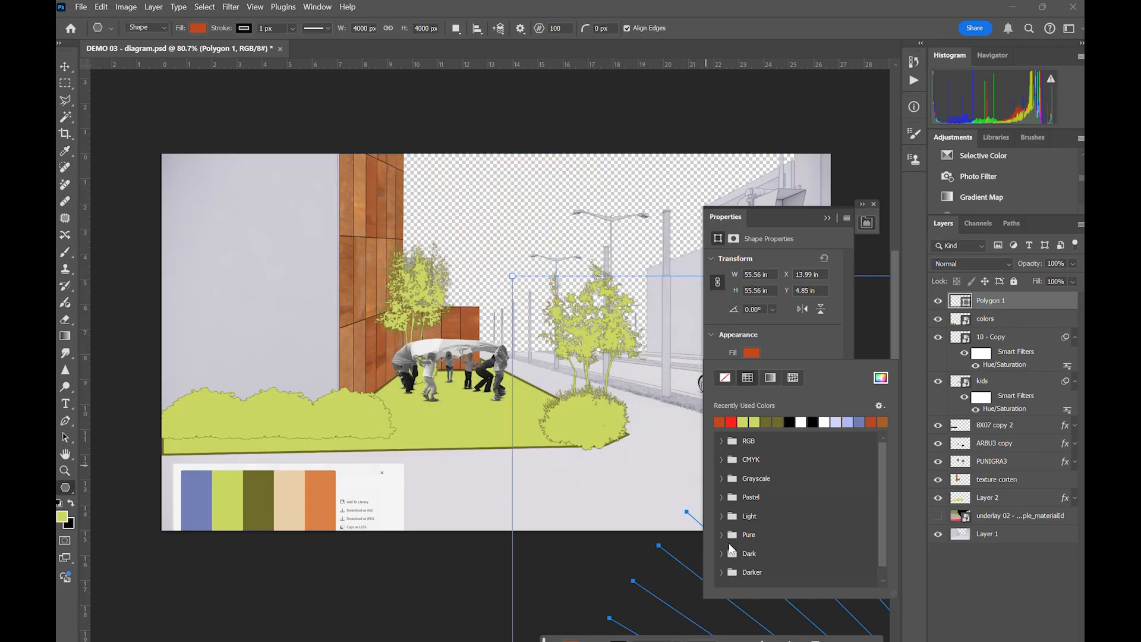
scroll(747, 352, "down", 2)
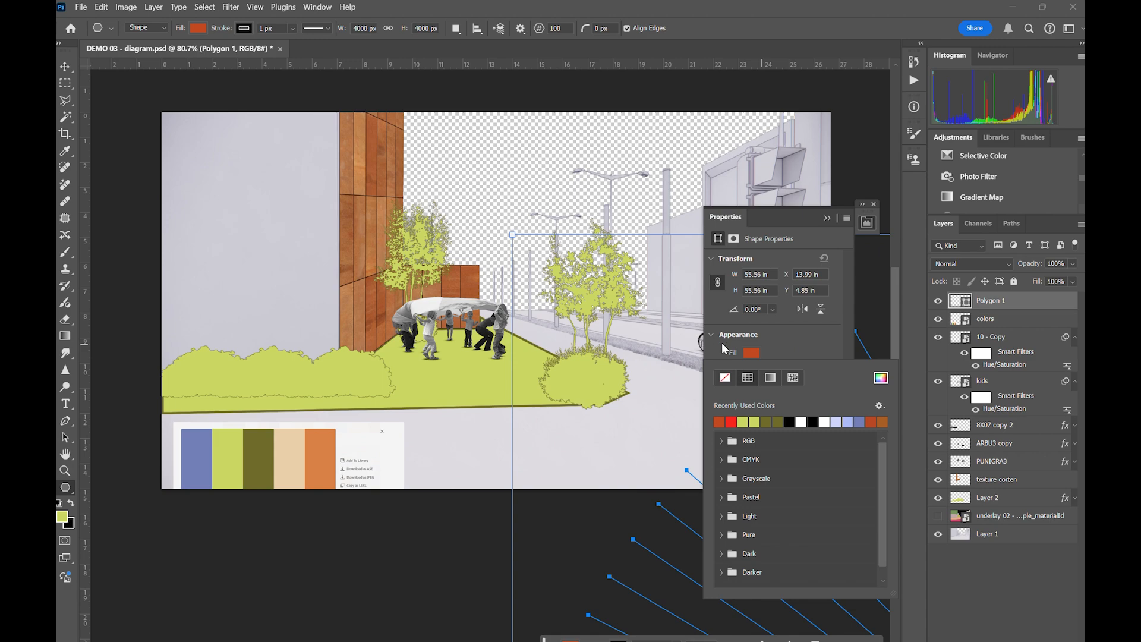
left_click(715, 339)
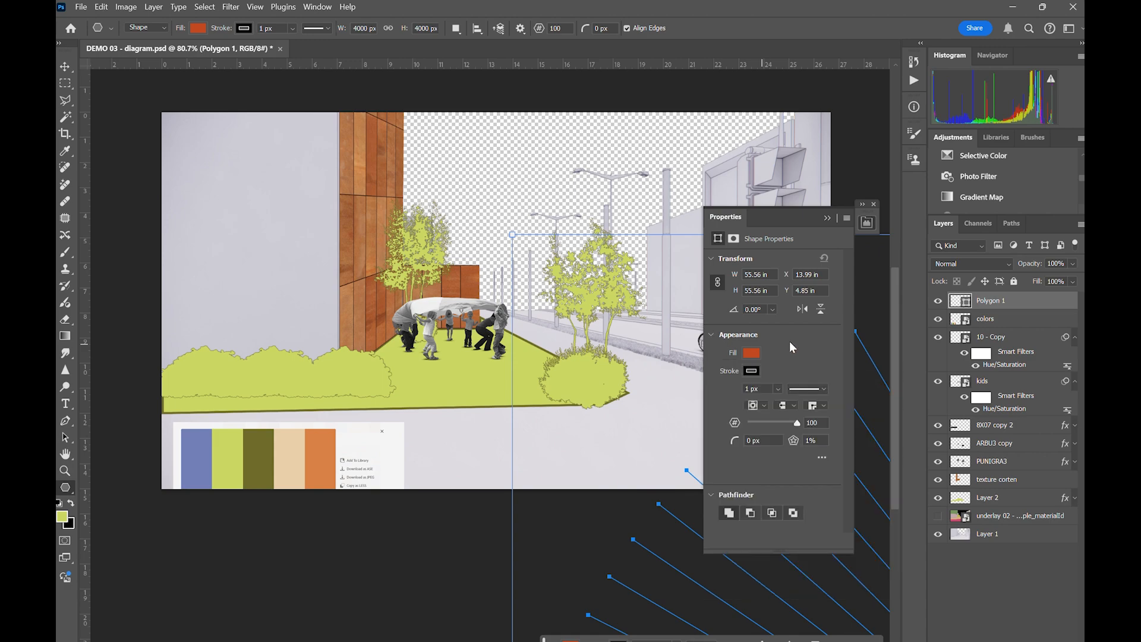
left_click(752, 371)
left_click(718, 439)
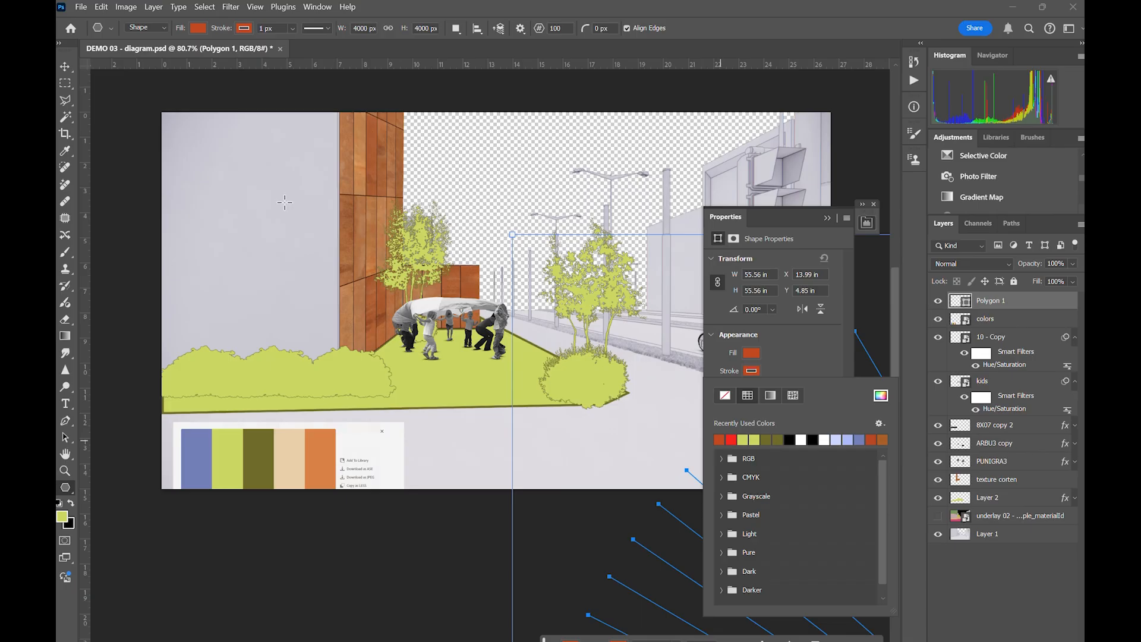
- Move the starburst so its rays radiate from behind the end of the low corten building, and place its layer beneath Layer 1
left_click(66, 67)
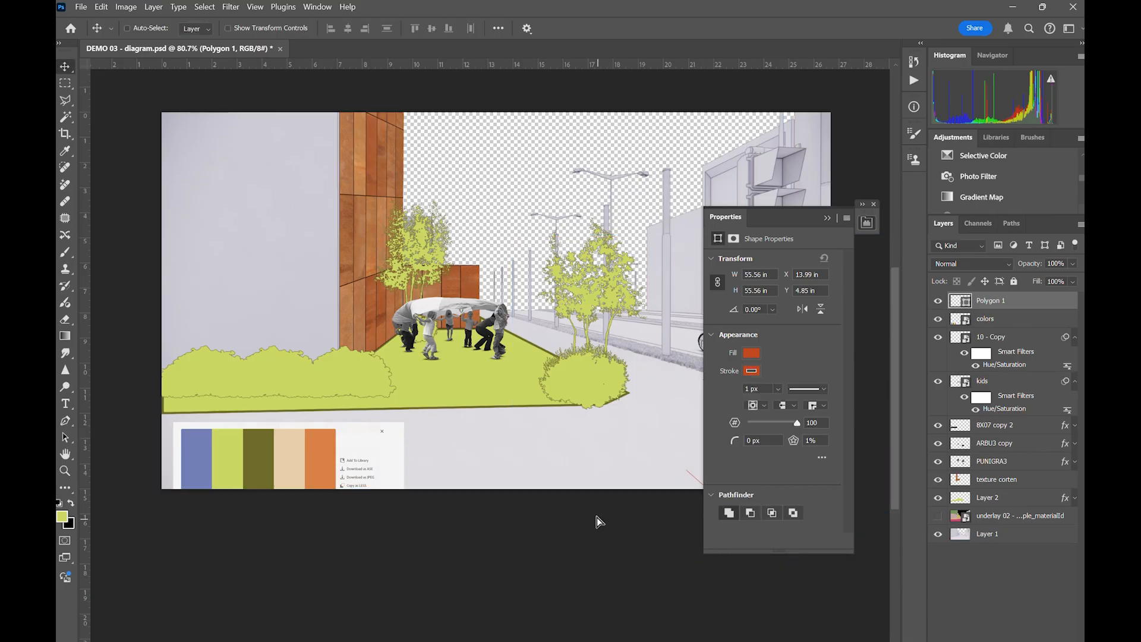
left_click_drag(599, 522, 280, 201)
left_click_drag(440, 327, 175, 116)
left_click_drag(446, 252, 247, 100)
left_click_drag(493, 226, 340, 252)
left_click_drag(983, 303, 982, 539)
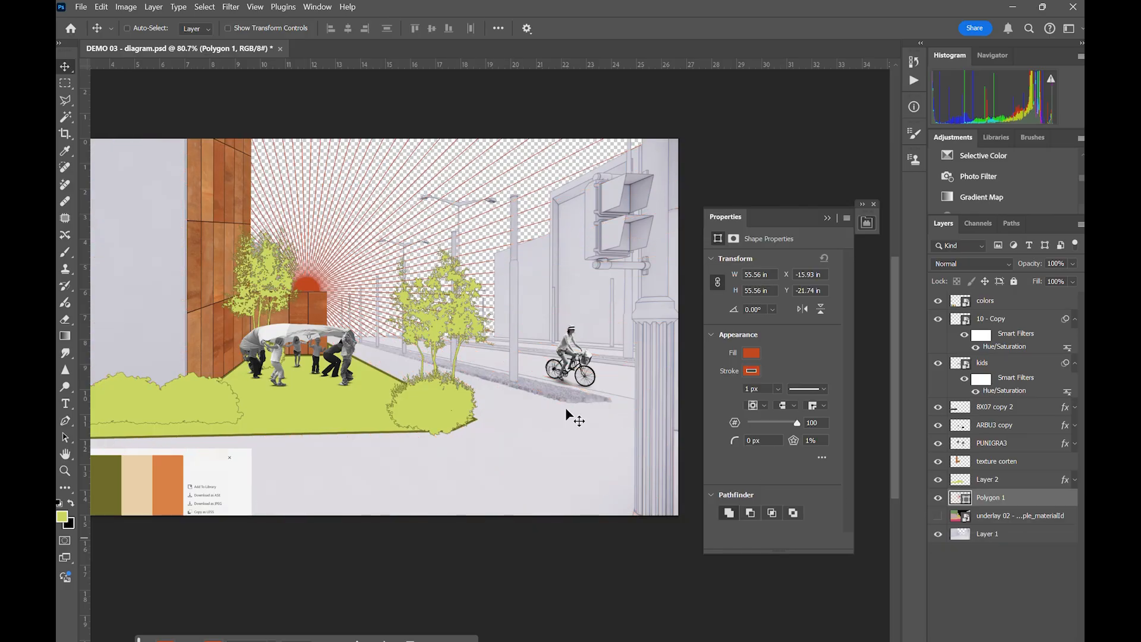
left_click_drag(400, 299, 423, 339)
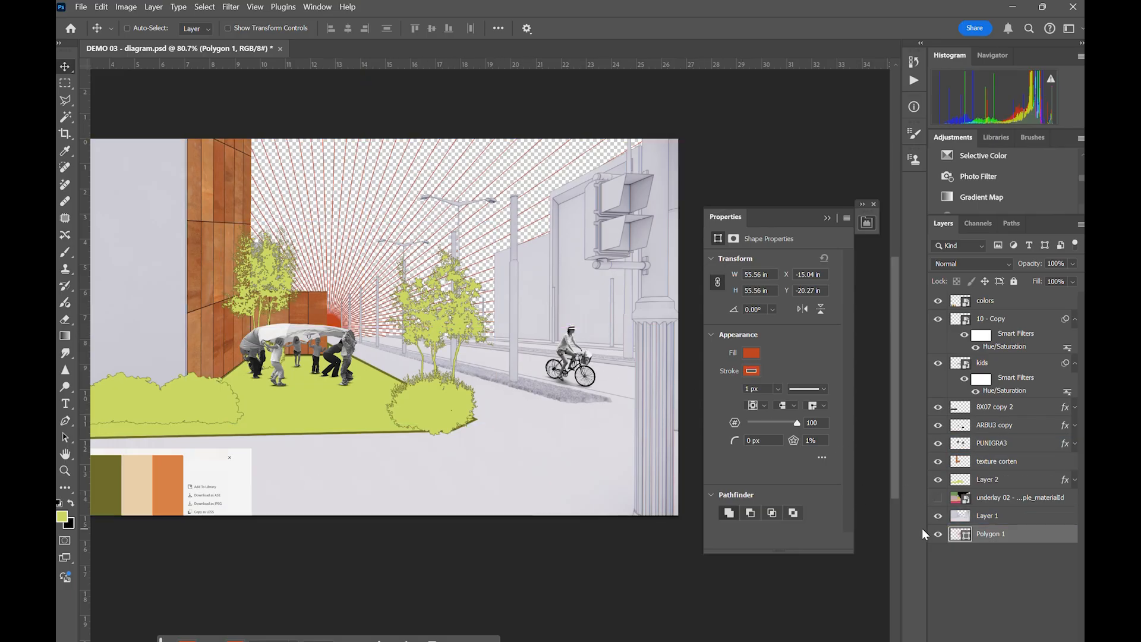
- Add a layer above Polygon 1 and make a circular selection about 10 in across, centered on the low corten building
key("ctrl+shift+alt+n")
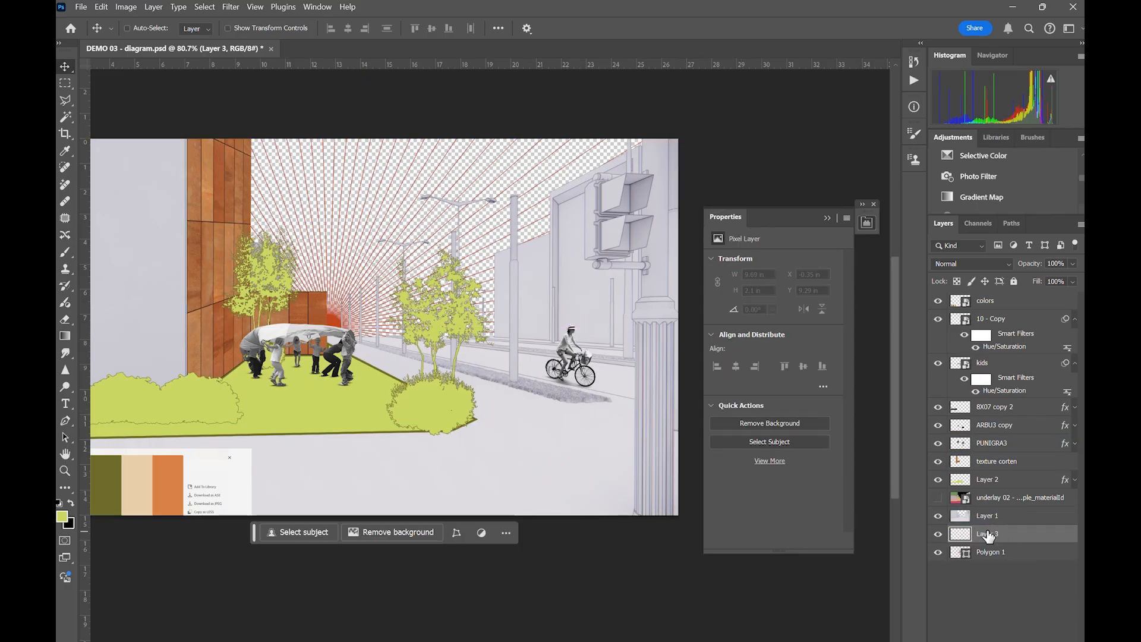
left_click(66, 83)
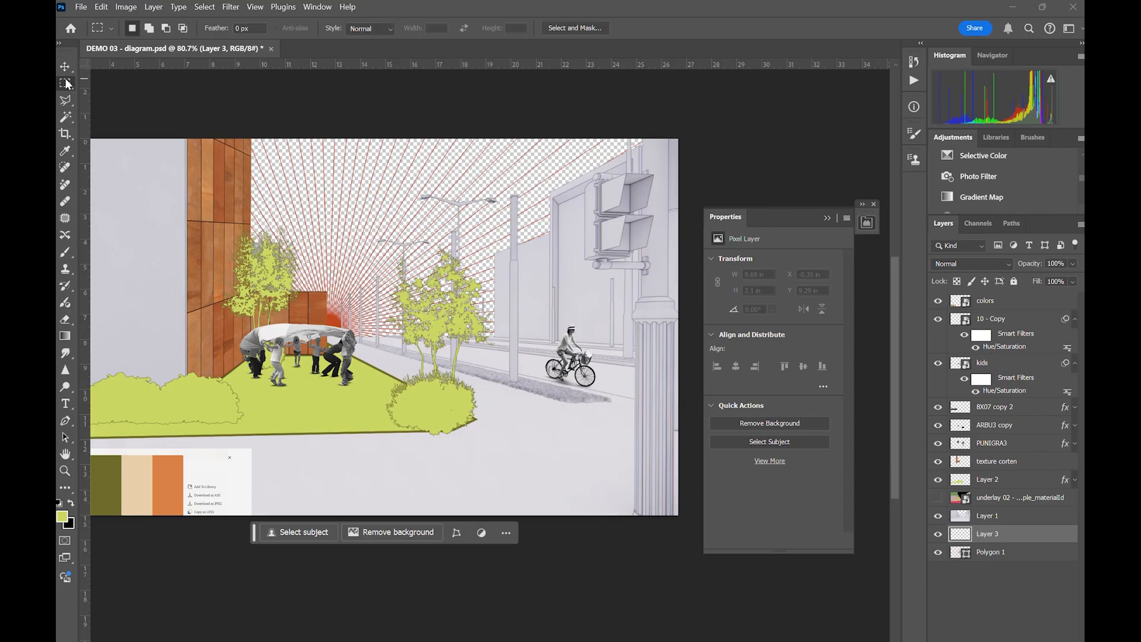
left_click(117, 96)
left_click_drag(314, 338, 461, 215)
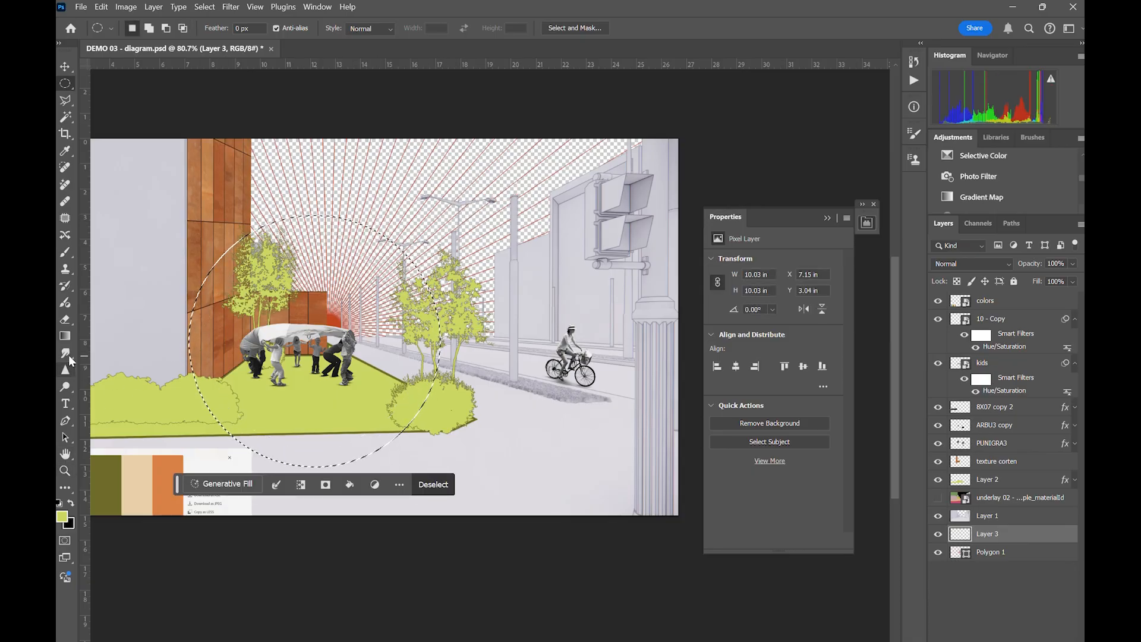
- Fill the circular selection with the starburst's orange-red, sampled from the image, and deselect
key("g")
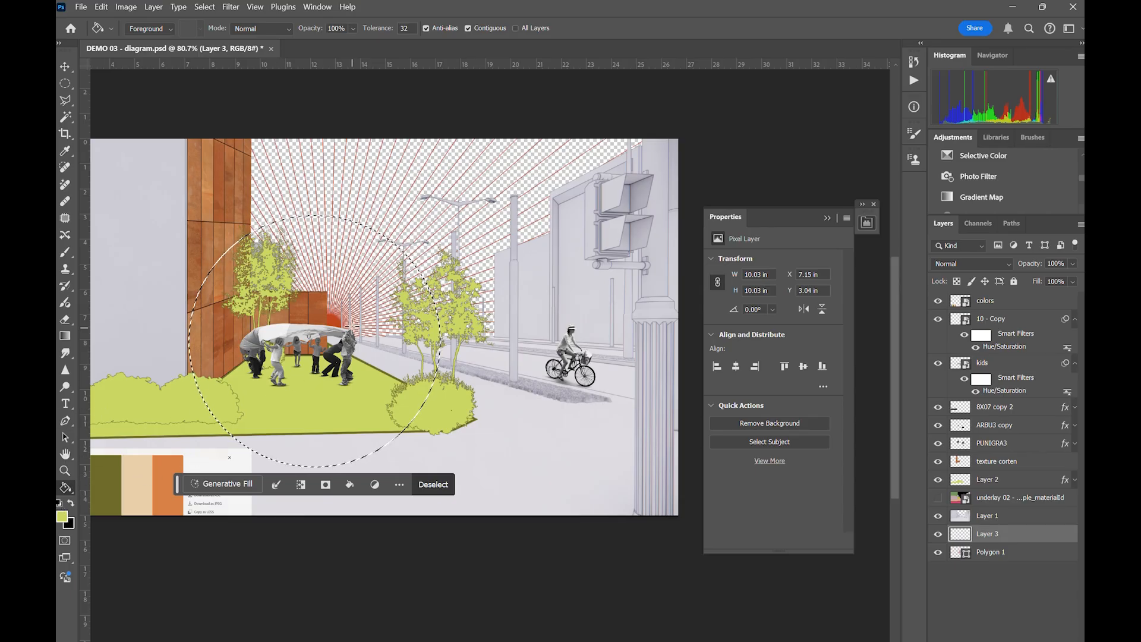
key("i")
left_click(333, 319)
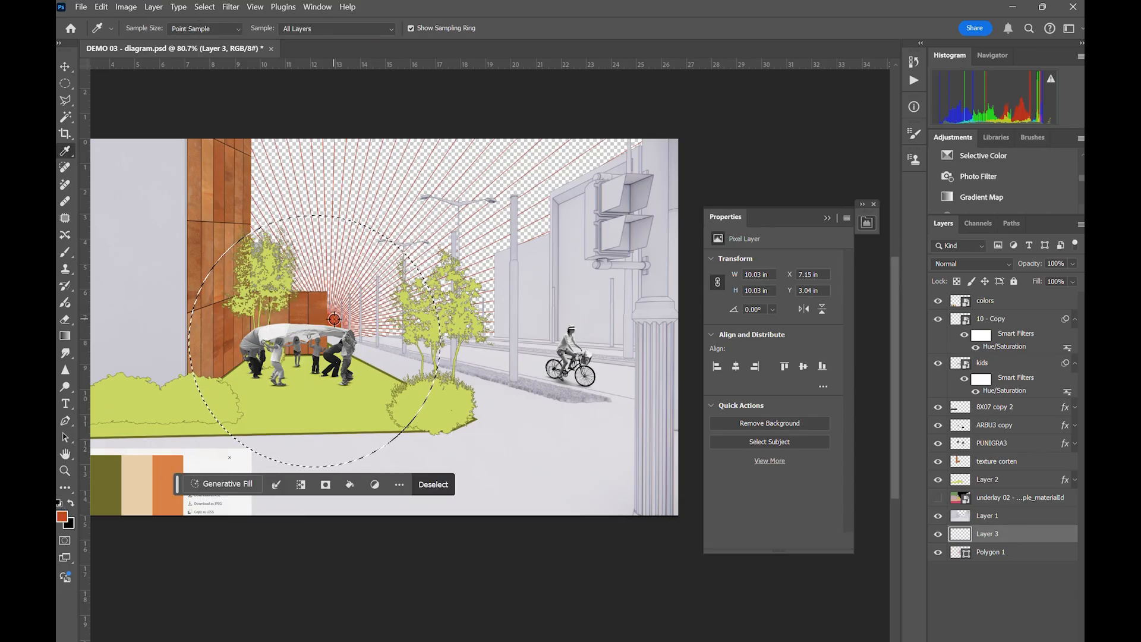
key("g")
key("b")
key("g")
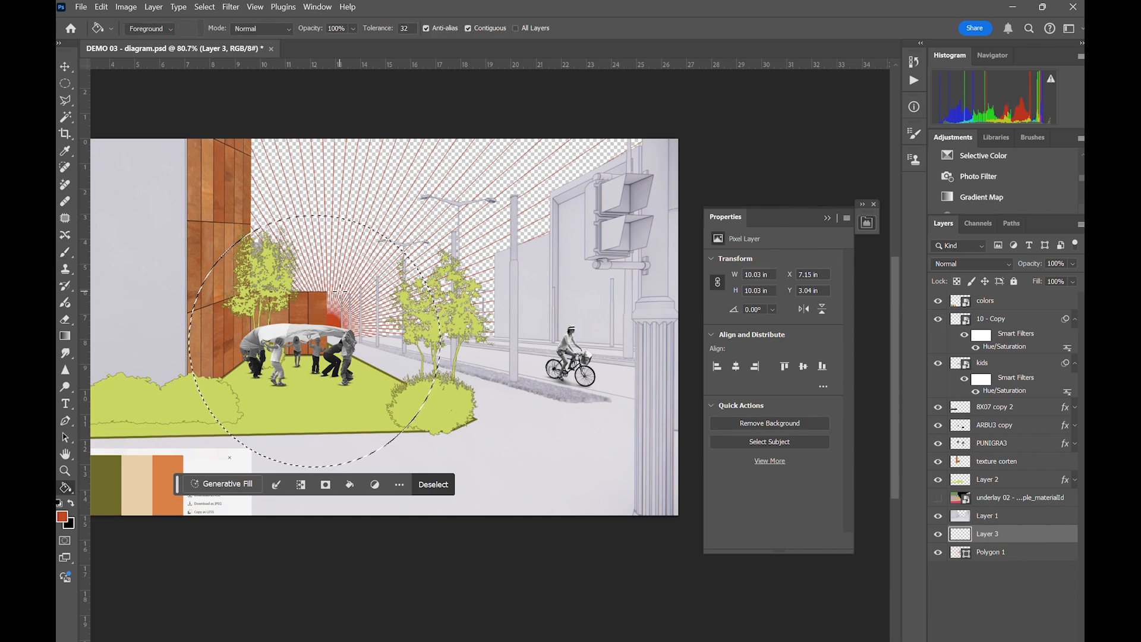
left_click(425, 354)
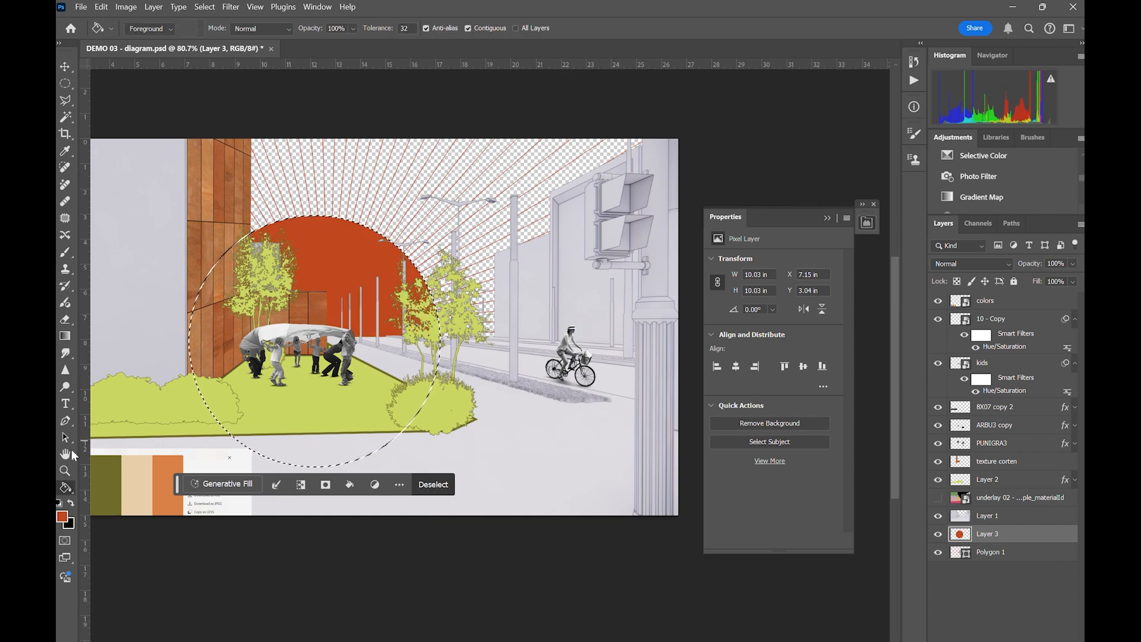
key("m")
key("ctrl+d")
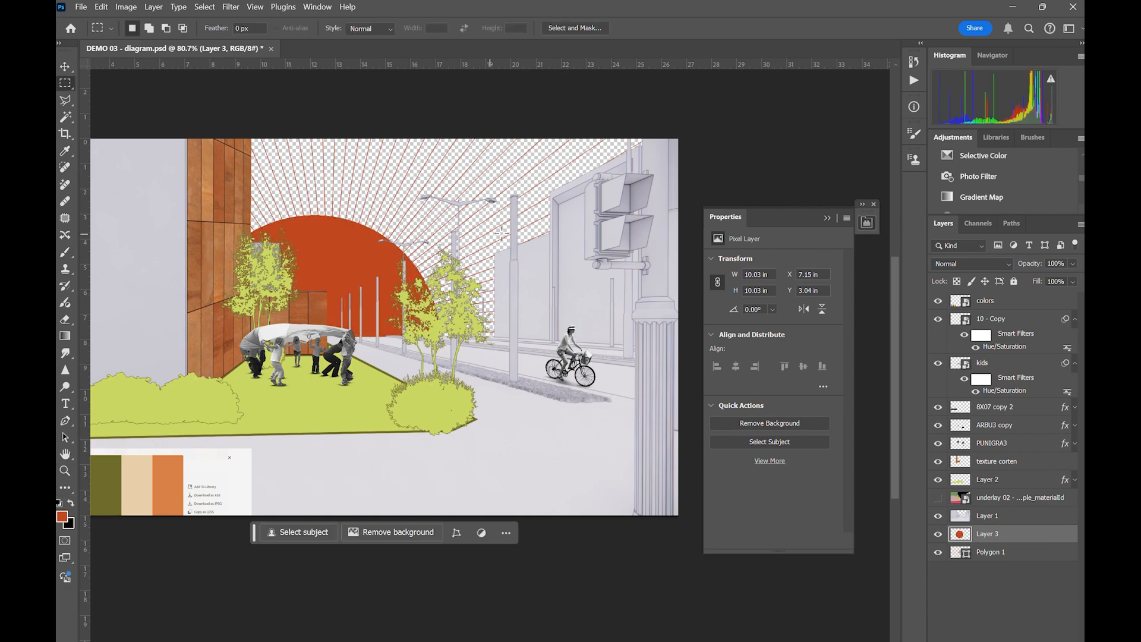
- Add an empty layer between Layer 3 and Polygon 1
key("alt+Tab")
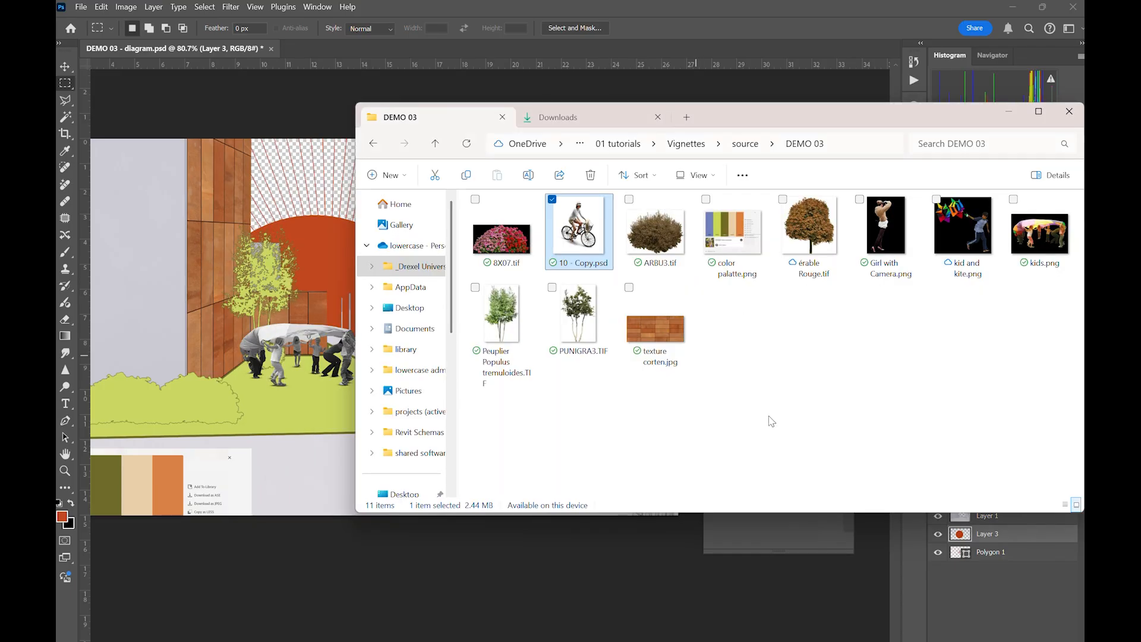
key("alt+Tab")
key("g")
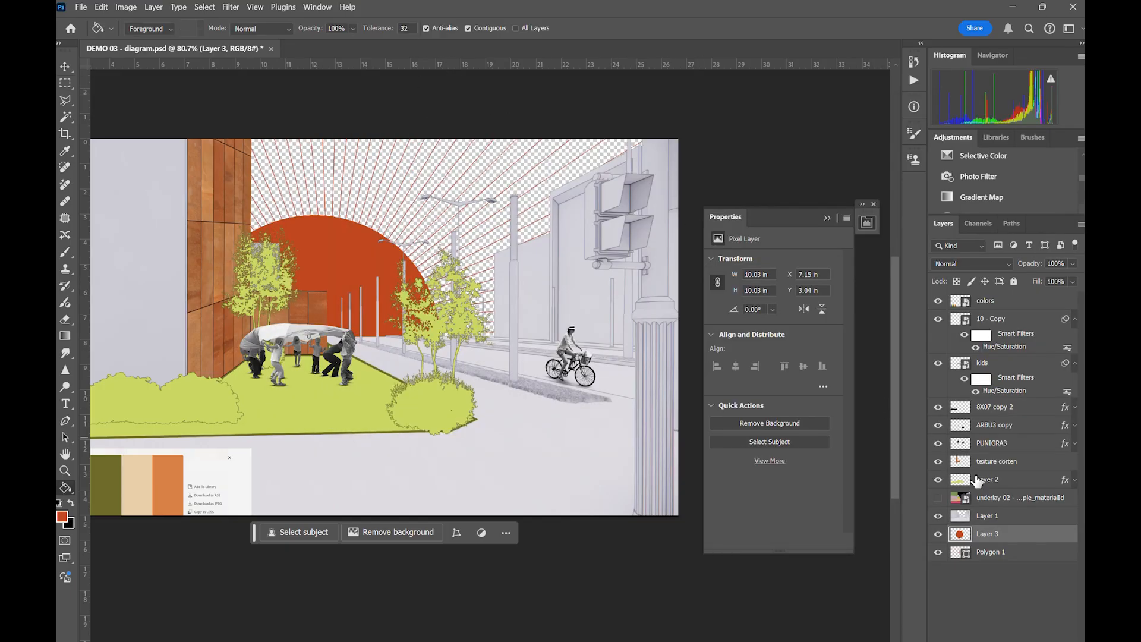
left_click(1054, 641)
left_click_drag(987, 535, 992, 564)
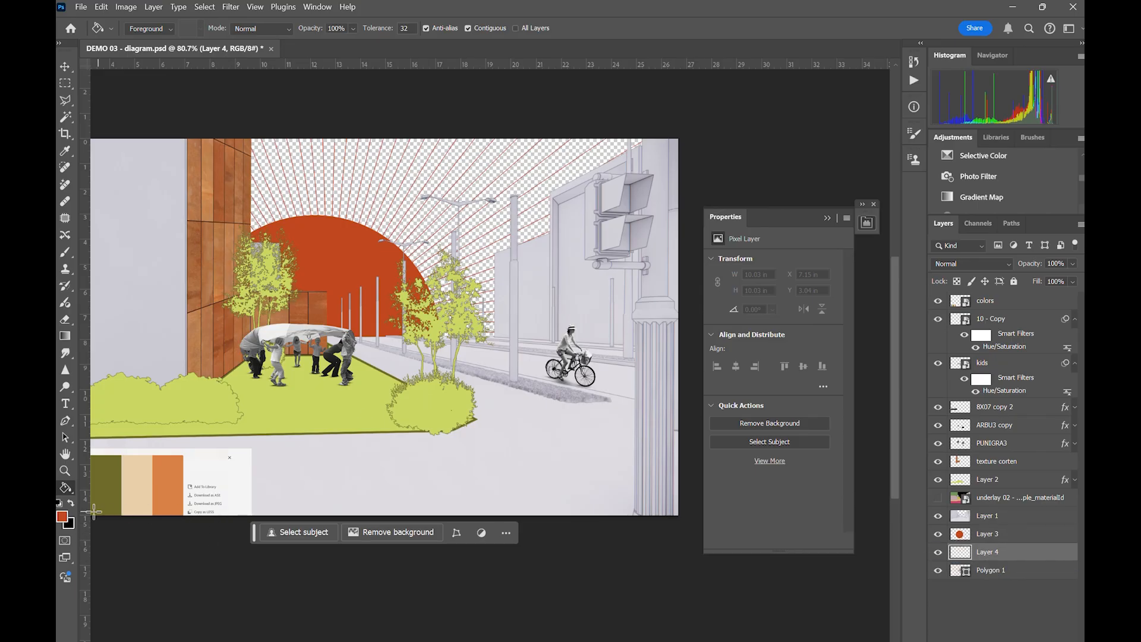
- Set the foreground color to light blue #98dce8 and fill the whole of Layer 4 with it
left_click(62, 517)
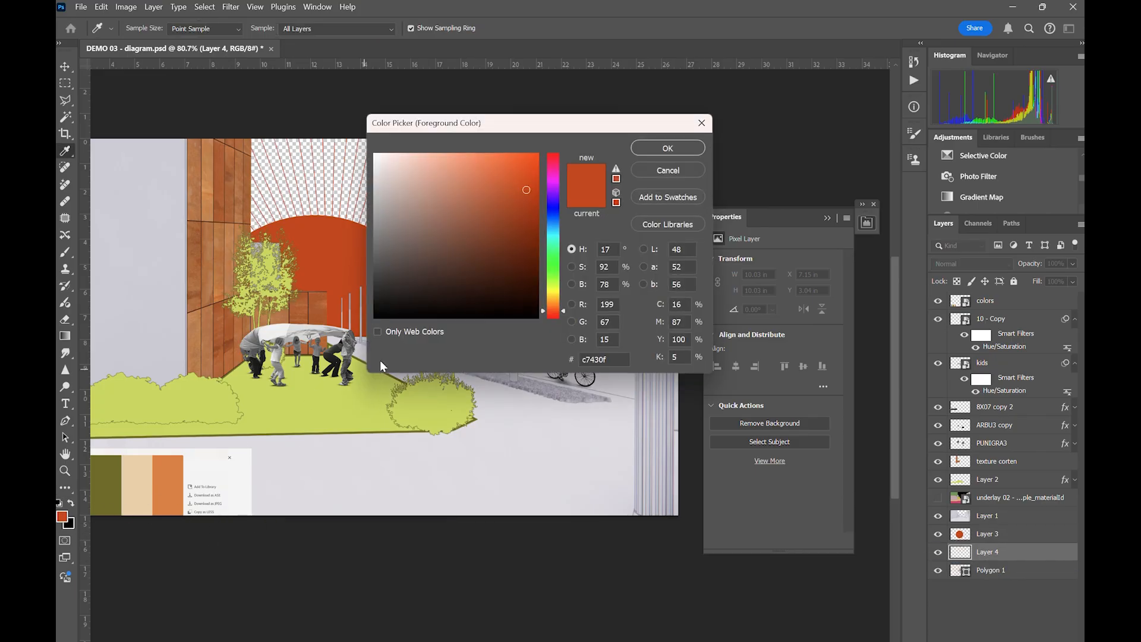
left_click(553, 250)
mouse_move(498, 178)
left_mouse_down()
mouse_move(437, 155)
mouse_move(431, 168)
left_mouse_up()
left_click(552, 232)
left_click(668, 149)
key("g")
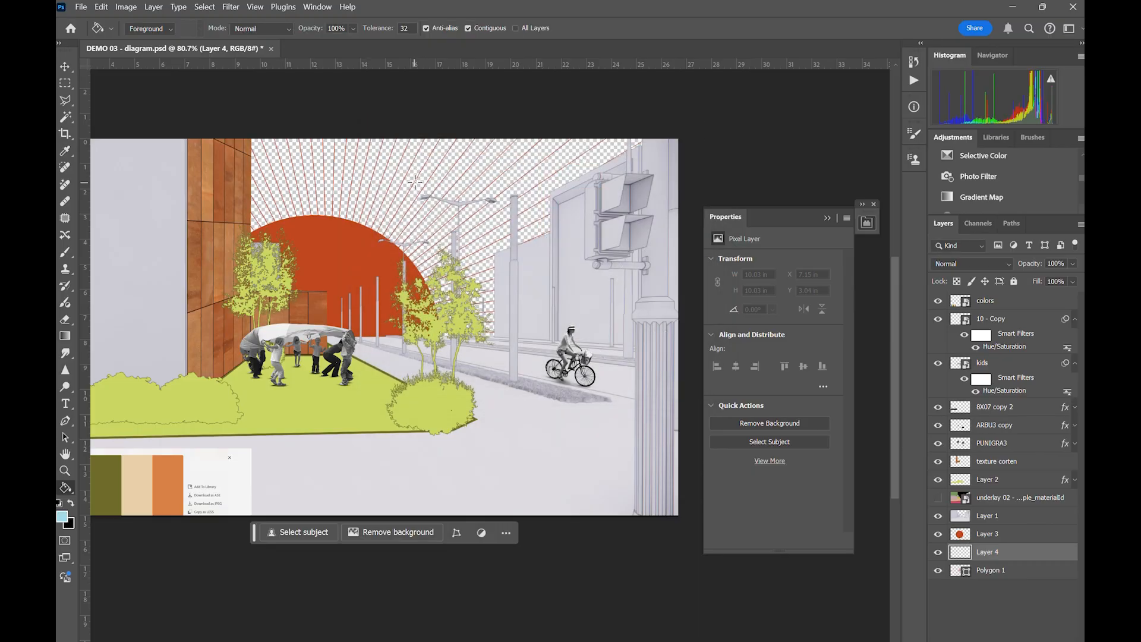
left_click(418, 180)
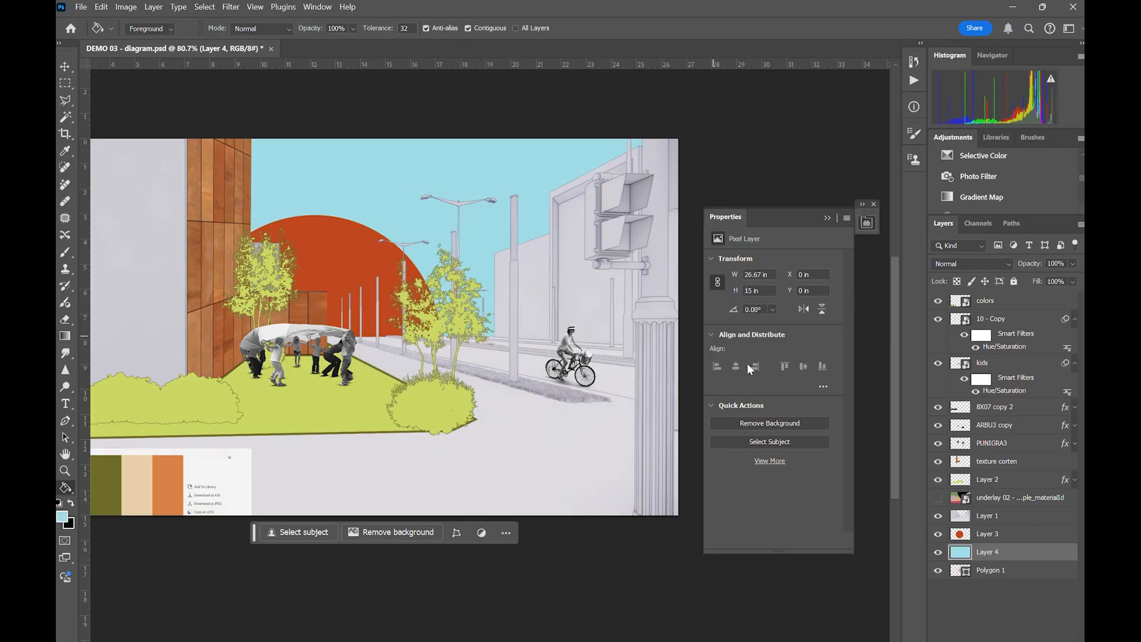
- Place the light blue layer beneath Polygon 1 and close the floating Properties display
left_click_drag(990, 553, 991, 580)
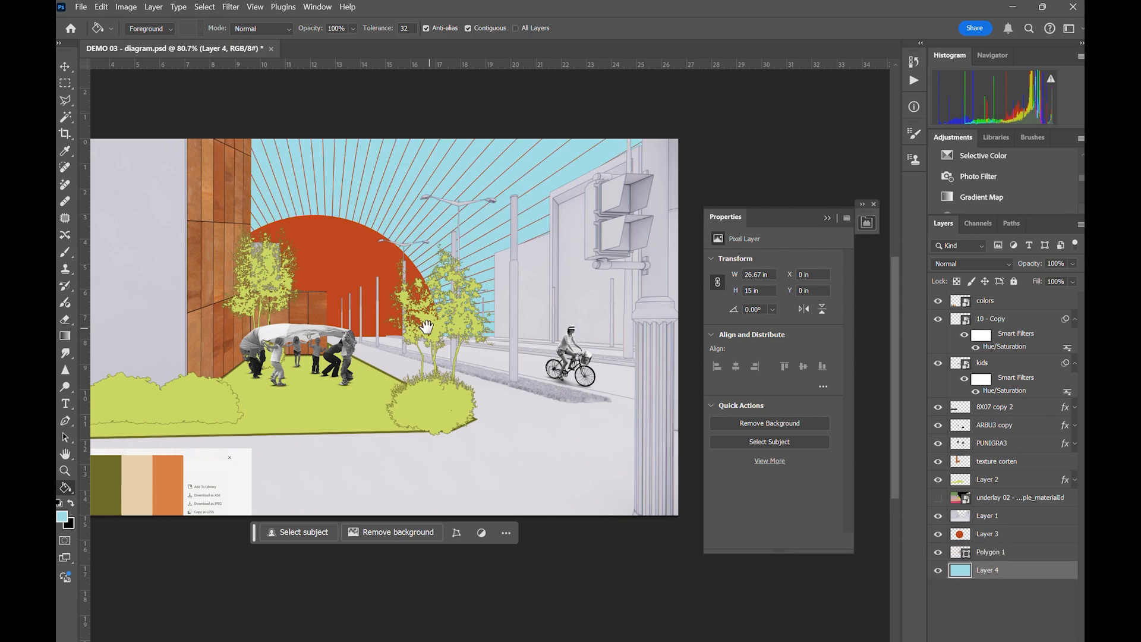
left_click_drag(426, 328, 621, 317)
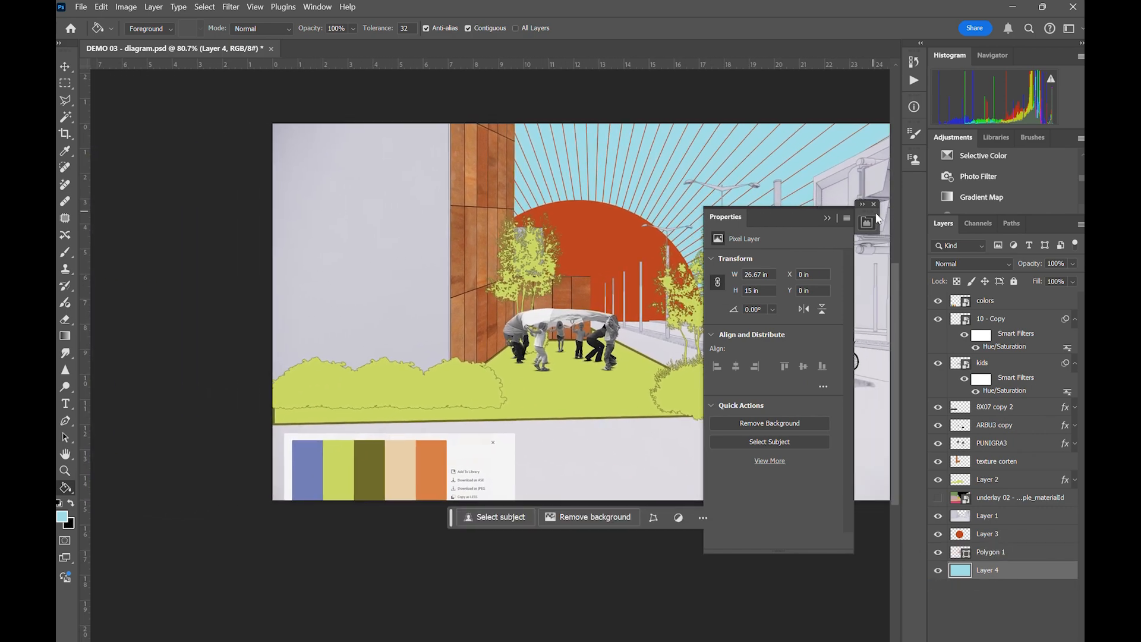
left_click(875, 205)
left_click_drag(751, 262, 684, 274)
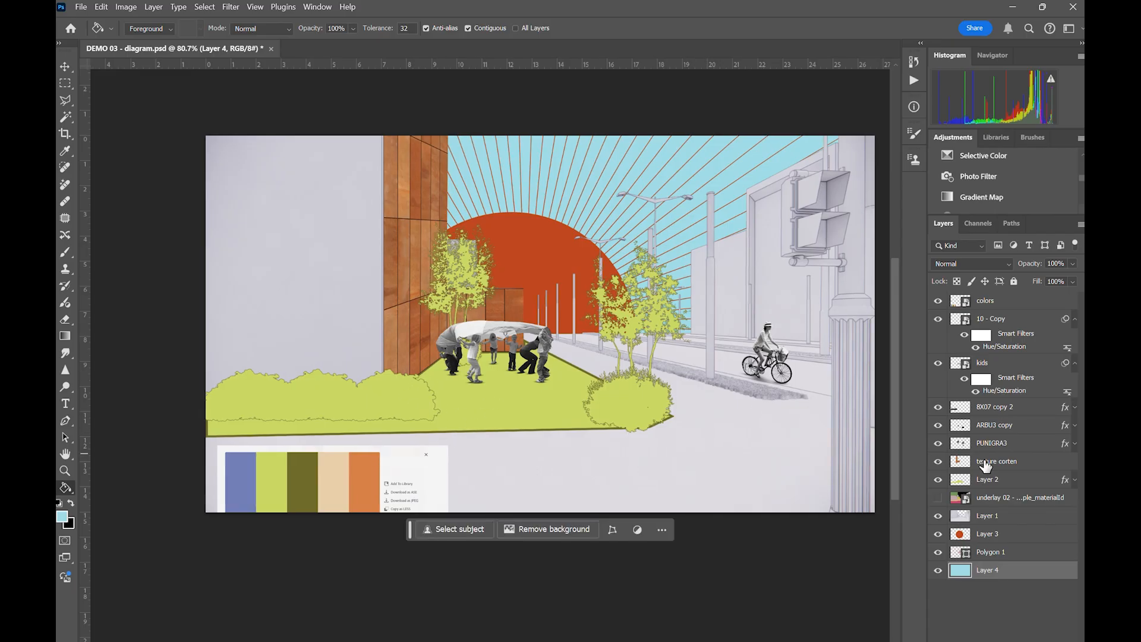
- Add a new layer above colors and activate the Brush tool
left_click(1000, 301)
left_click(1036, 641)
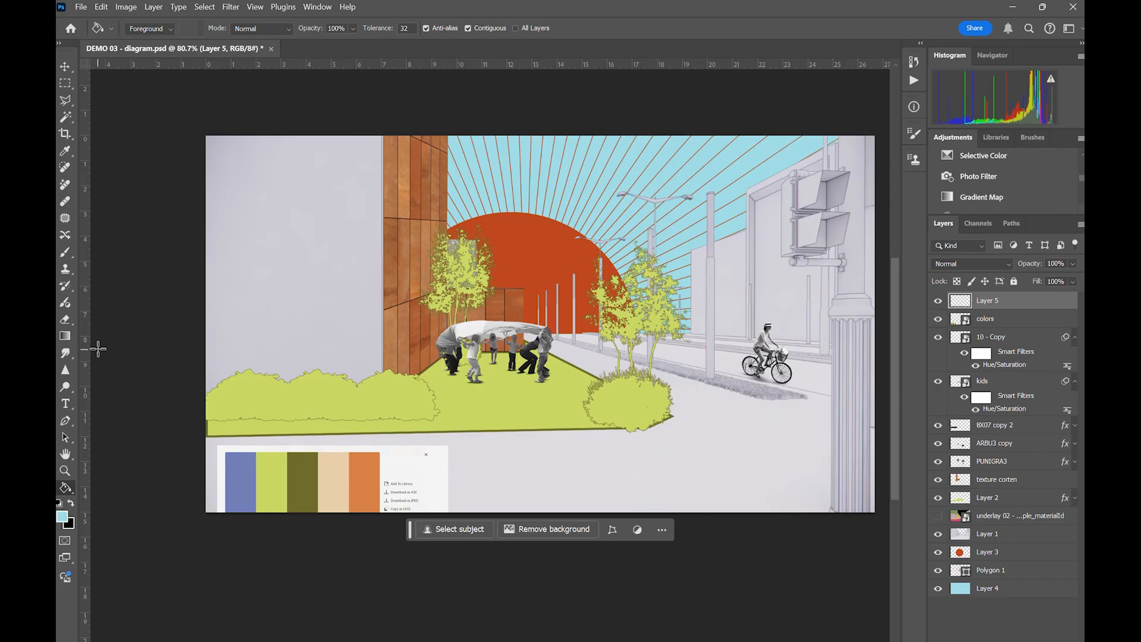
left_click(66, 255)
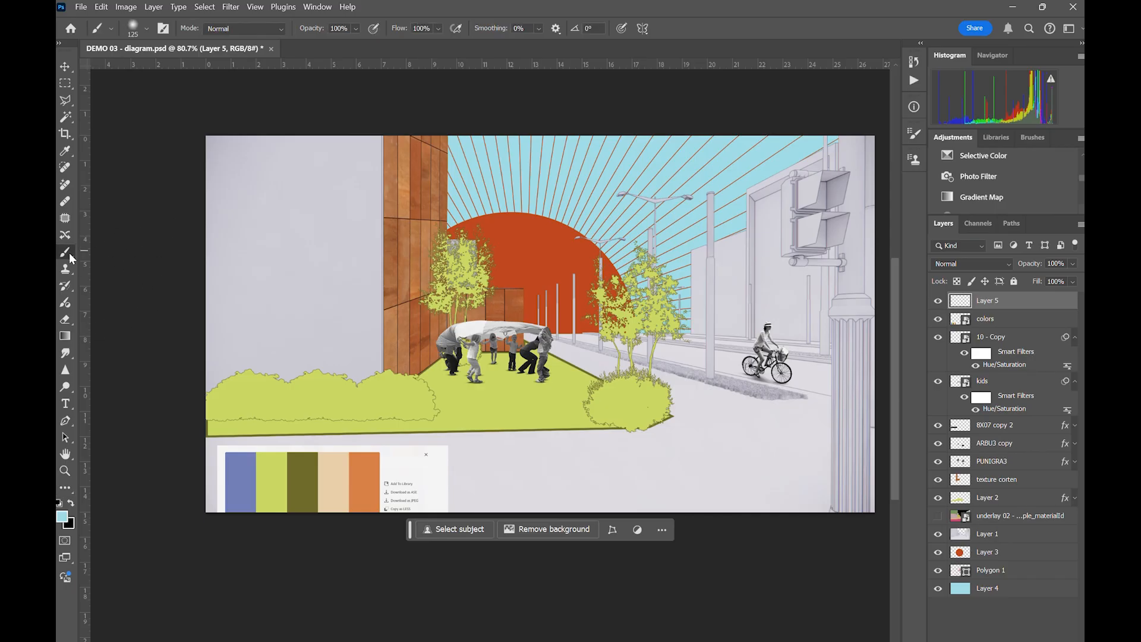
- Examine the available brush presets and the Legacy Brushes option among the brush library commands
left_click(147, 28)
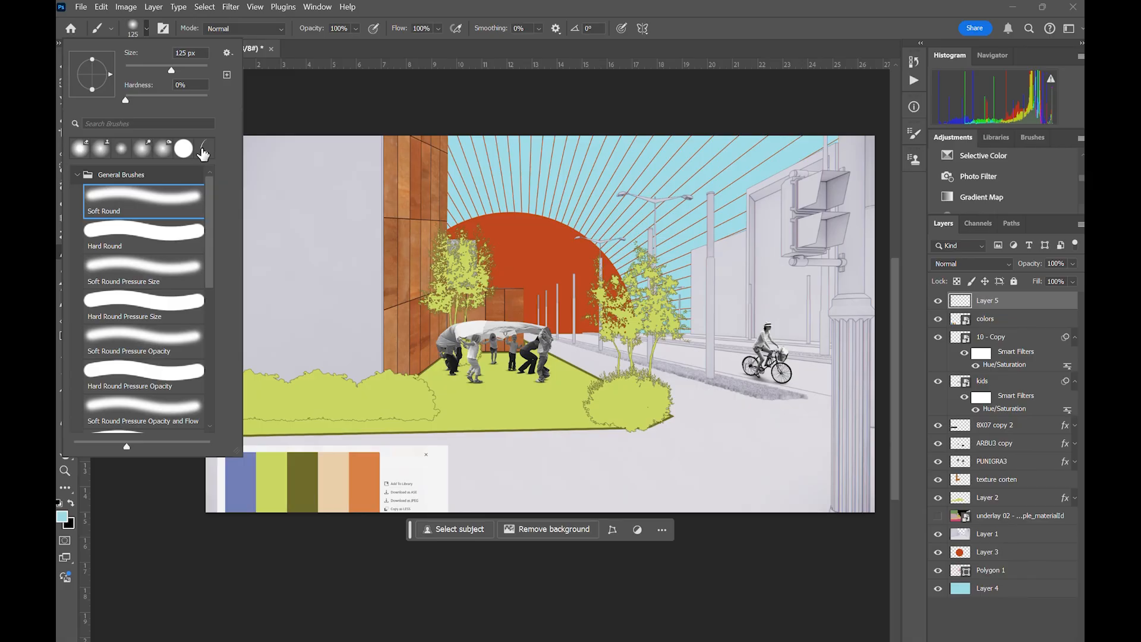
left_click(797, 147)
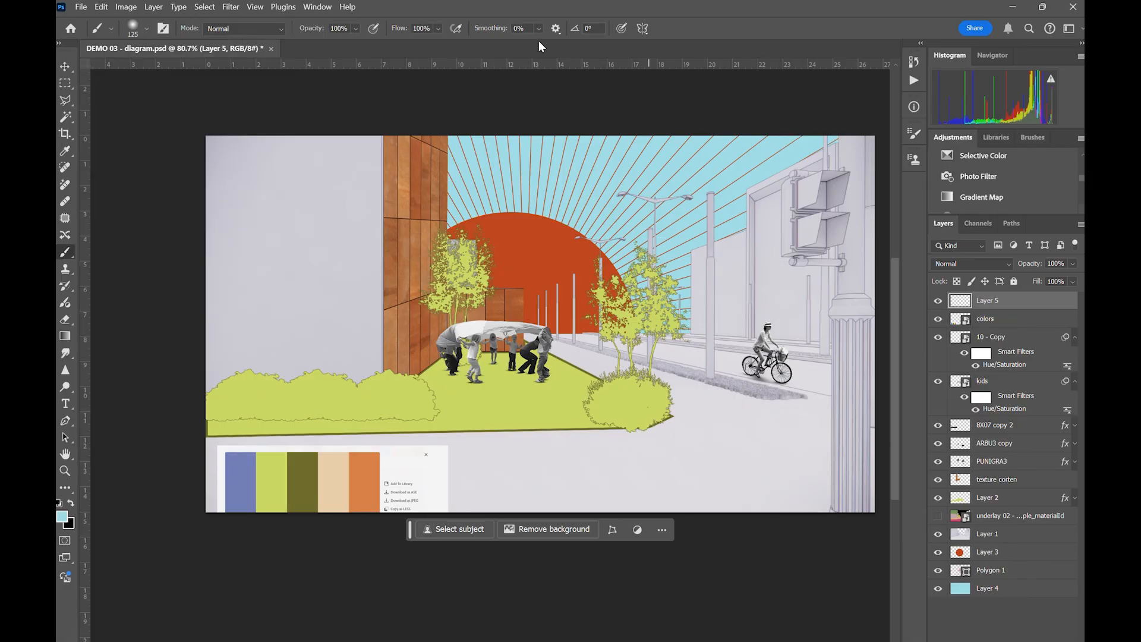
left_click(1033, 137)
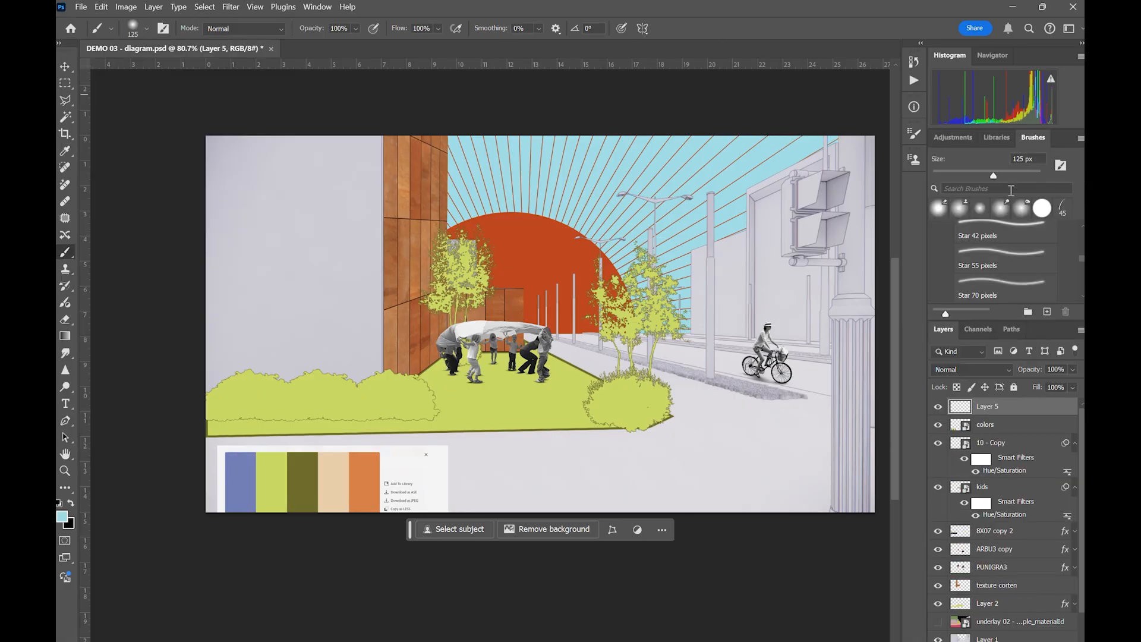
left_click(318, 7)
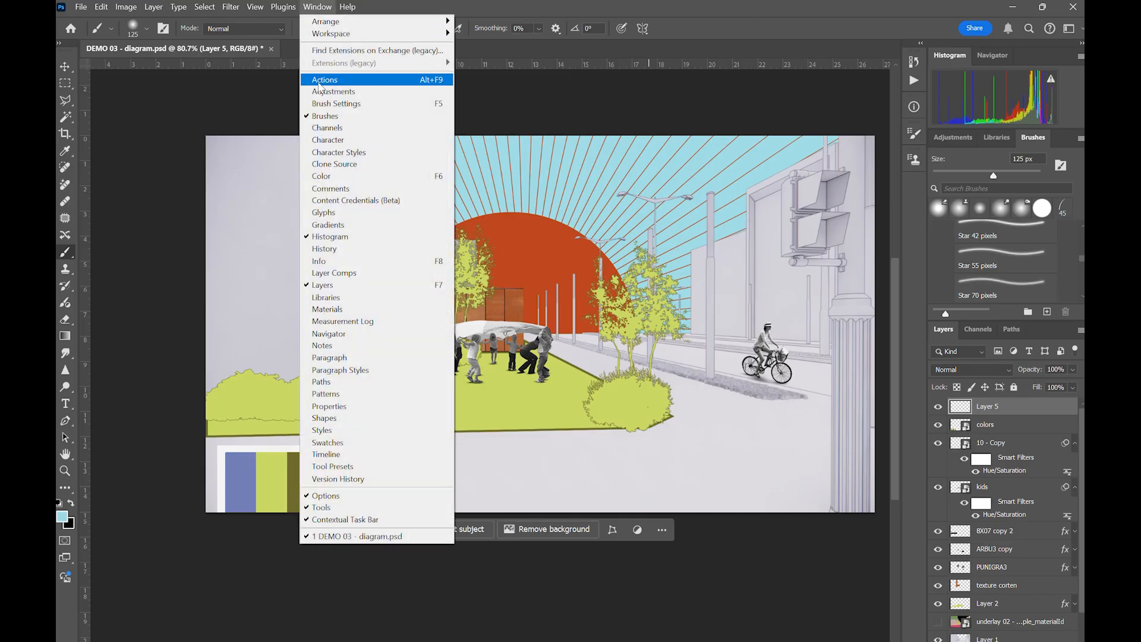
left_click(1032, 136)
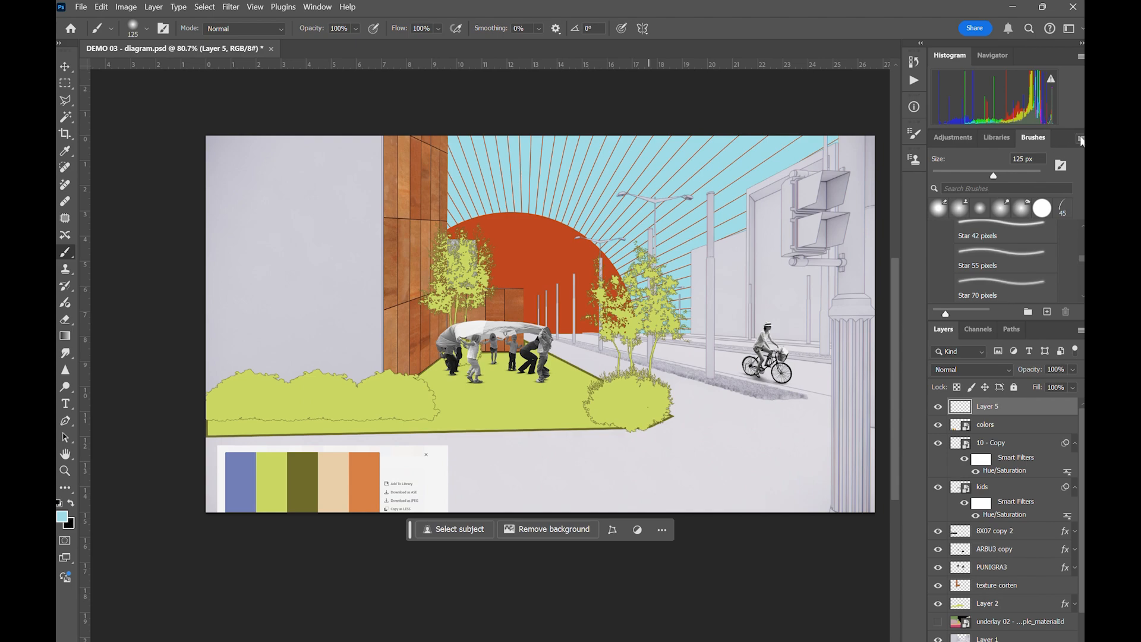
left_click(1080, 140)
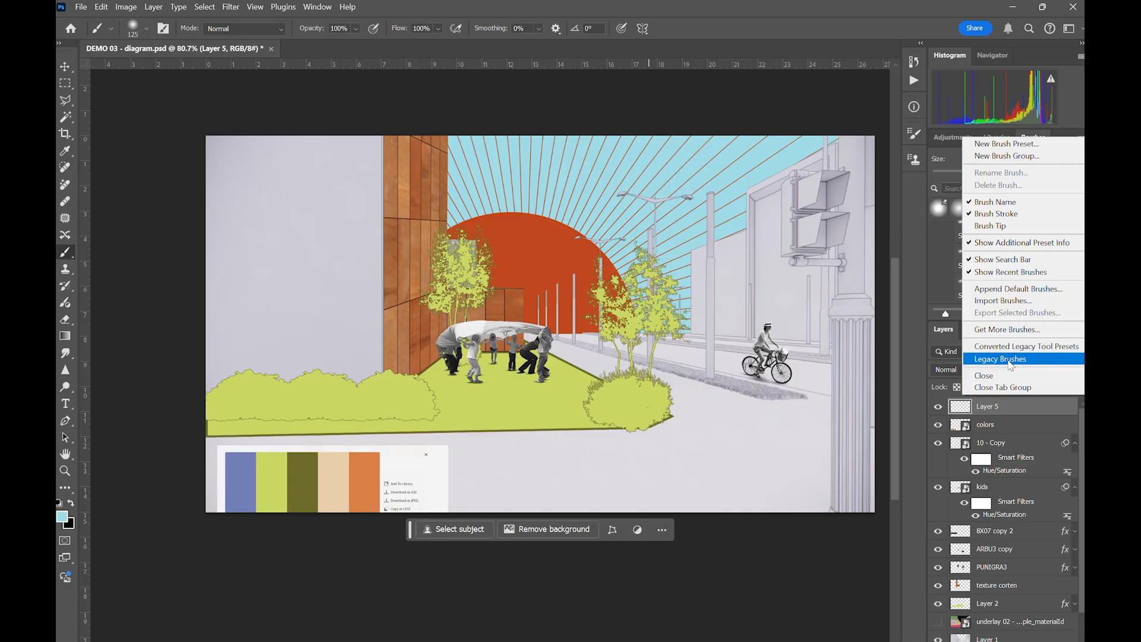
left_click(158, 31)
- Choose the recently used Dune Grass (modified) brush at 45 px
left_click(146, 28)
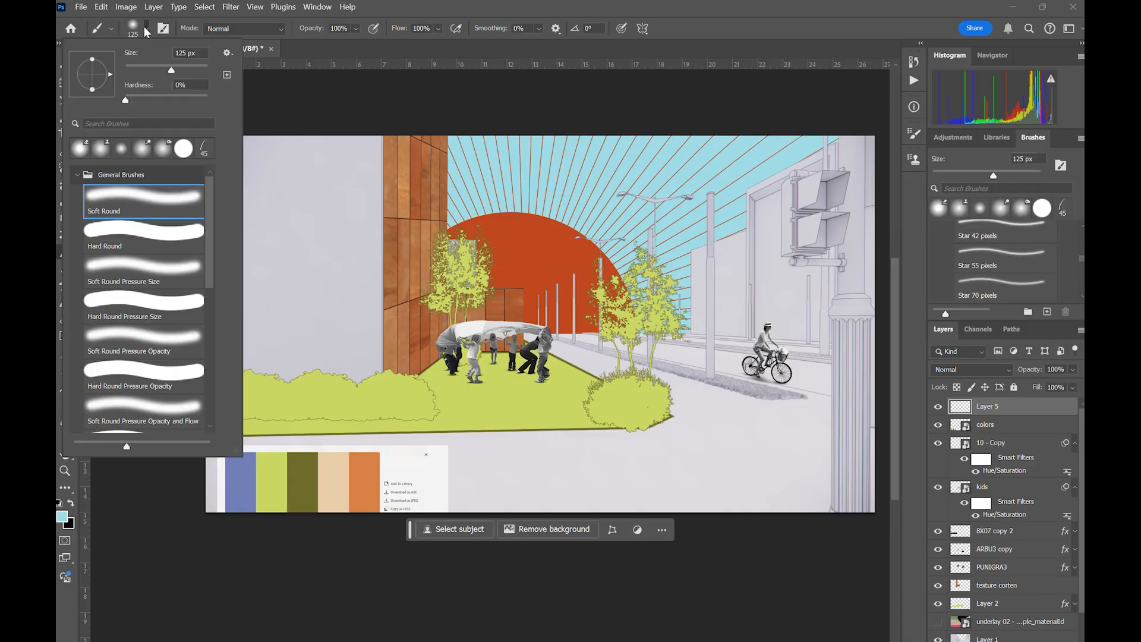
left_click(206, 149)
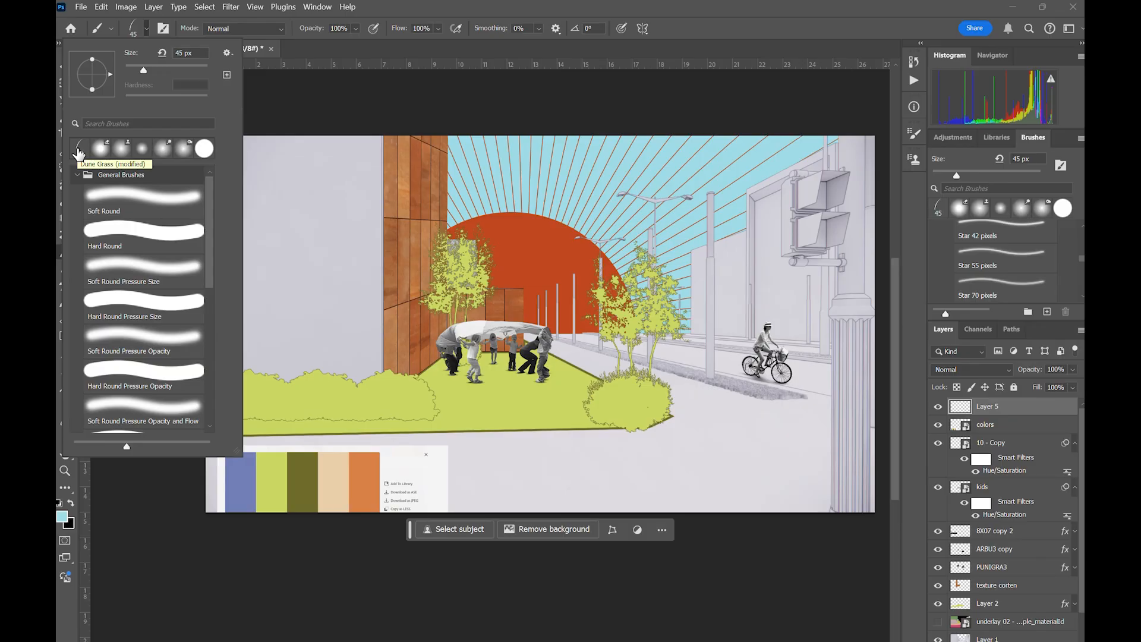
left_click(79, 150)
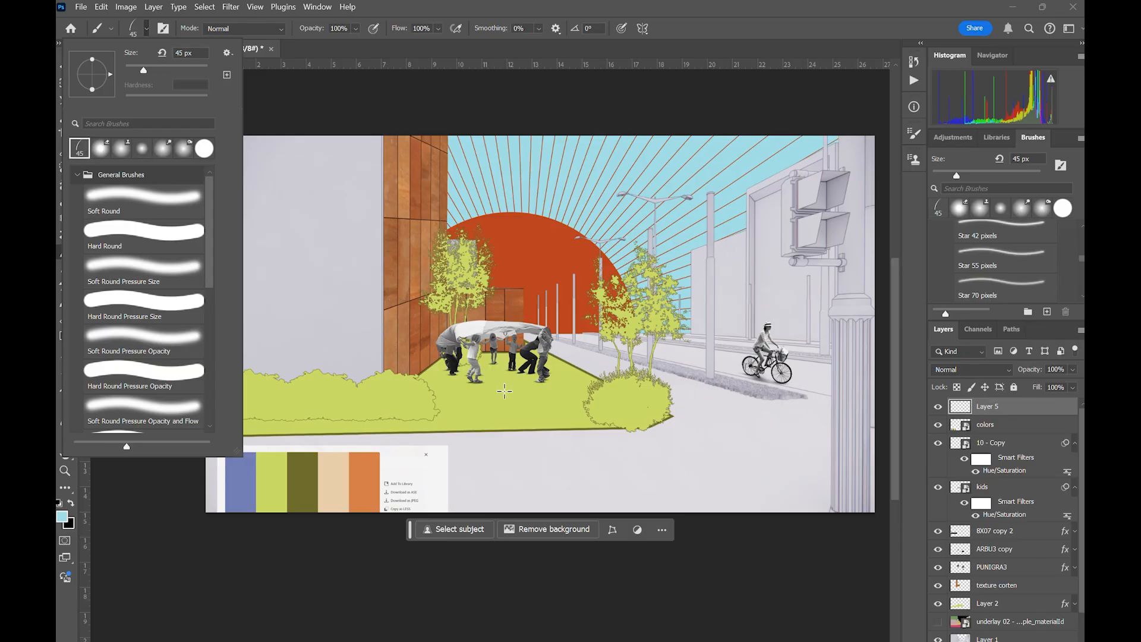
- Try a light blue grass stroke along the front of the lawn, and undo it
left_click(531, 264)
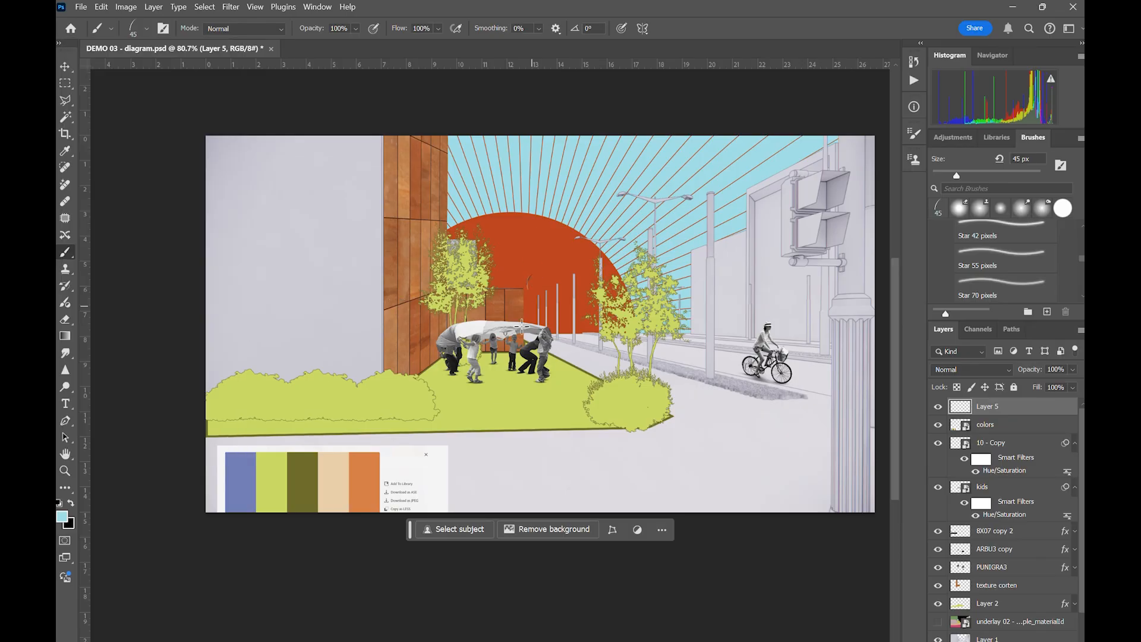
mouse_move(480, 423)
left_mouse_down()
mouse_move(550, 411)
mouse_move(532, 412)
left_mouse_up()
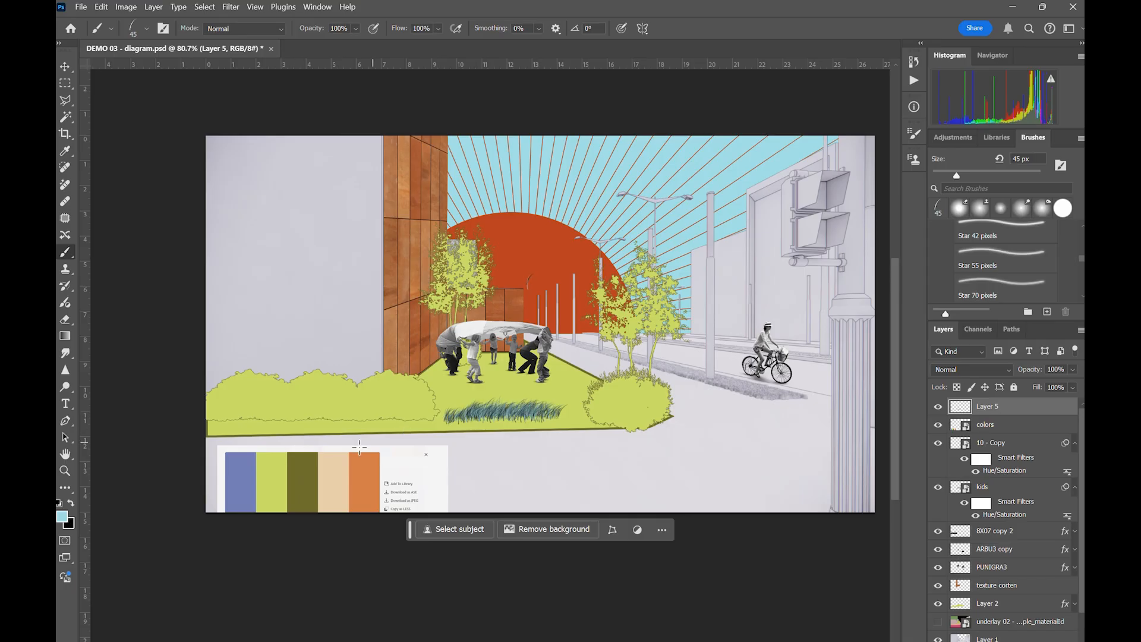
key("ctrl+z")
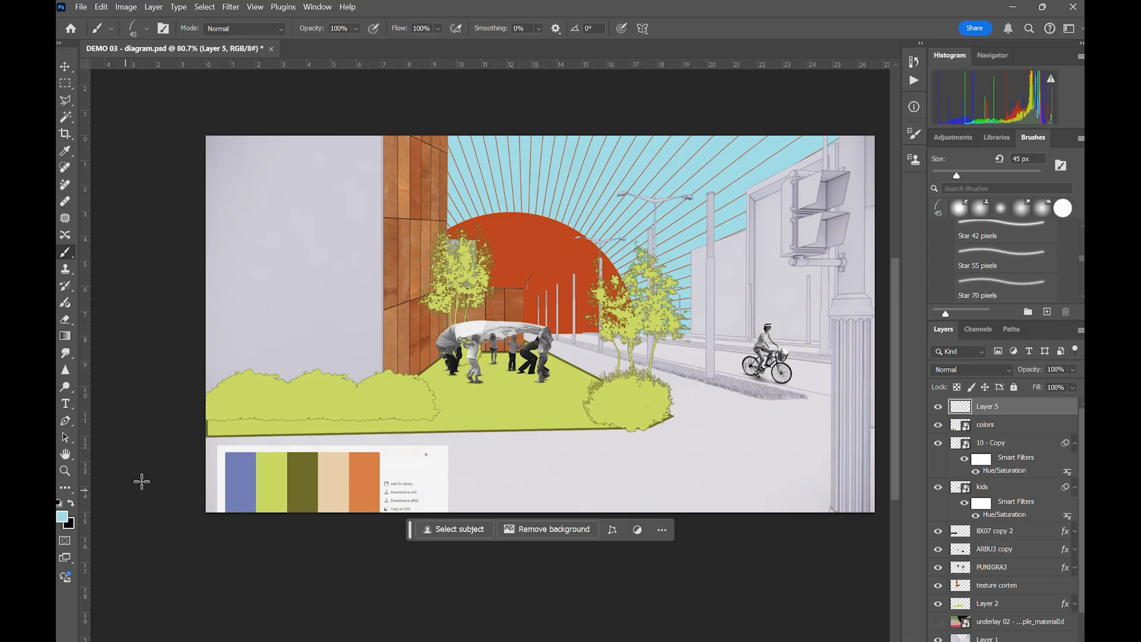
- Set the foreground colour to the palette's light green (c9d854) and the background colour to its olive (706c23)
key("i")
left_click(62, 520)
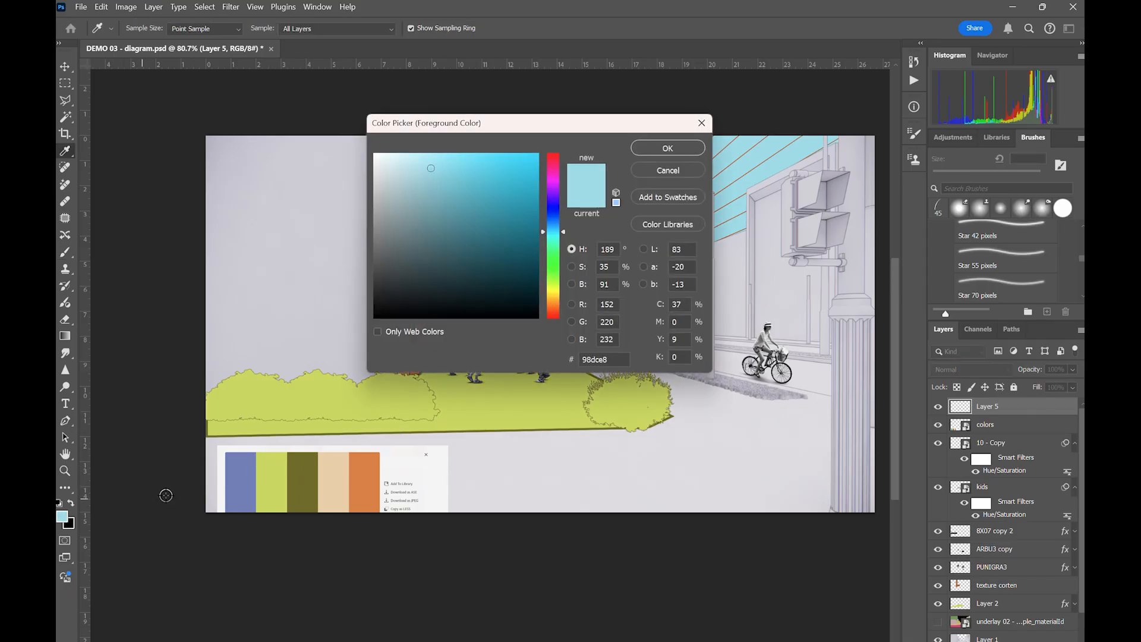
left_click(268, 478)
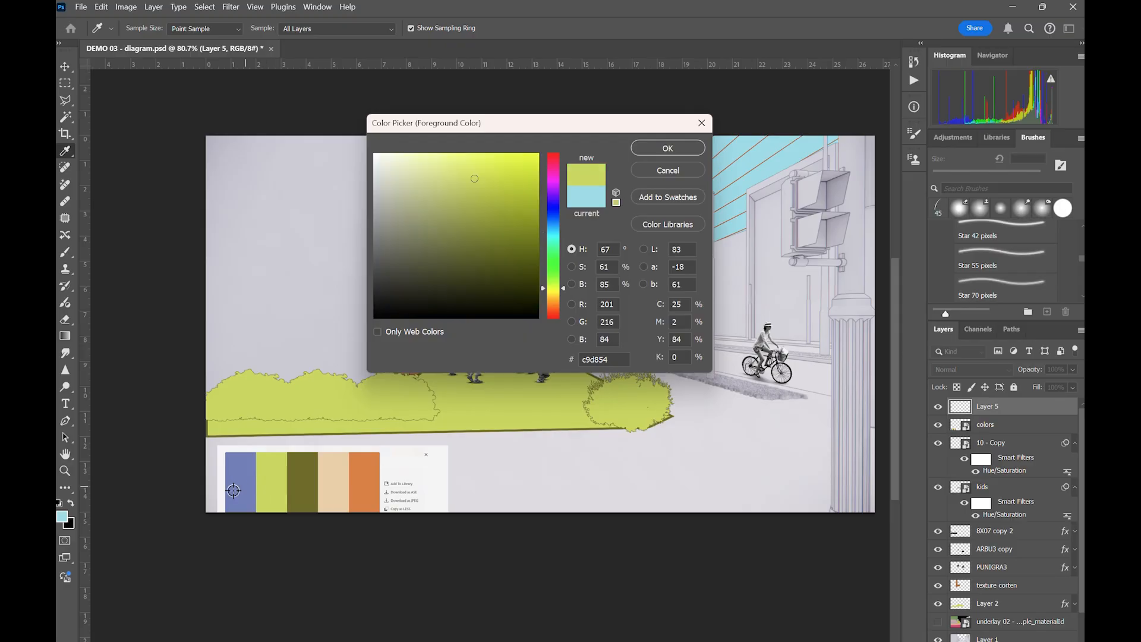
left_click(667, 149)
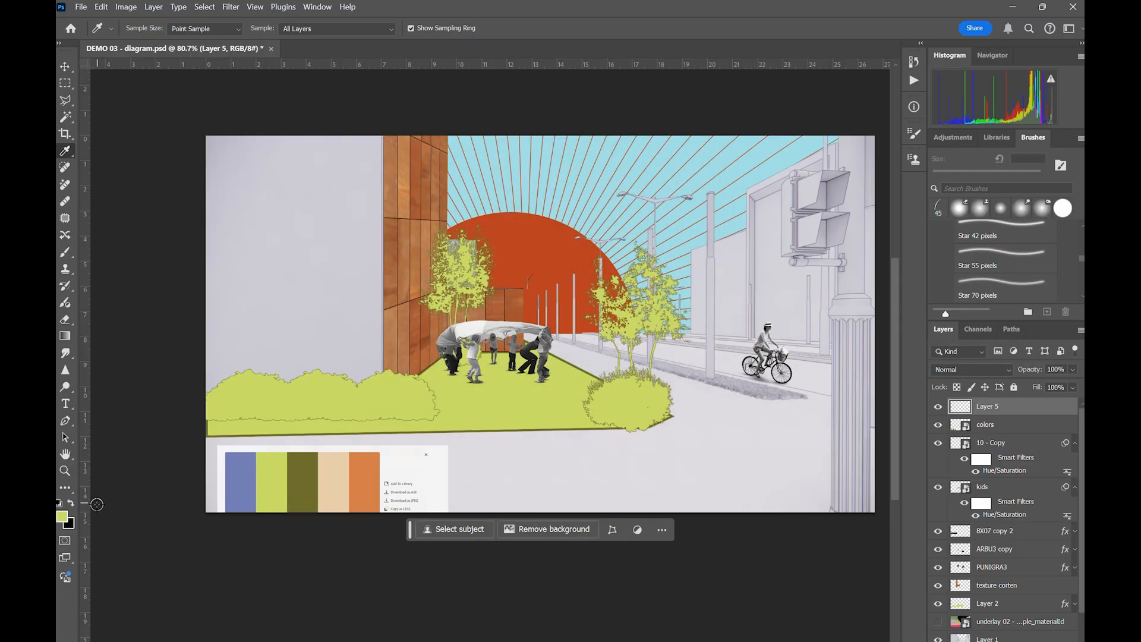
left_click(69, 524)
left_click(305, 484)
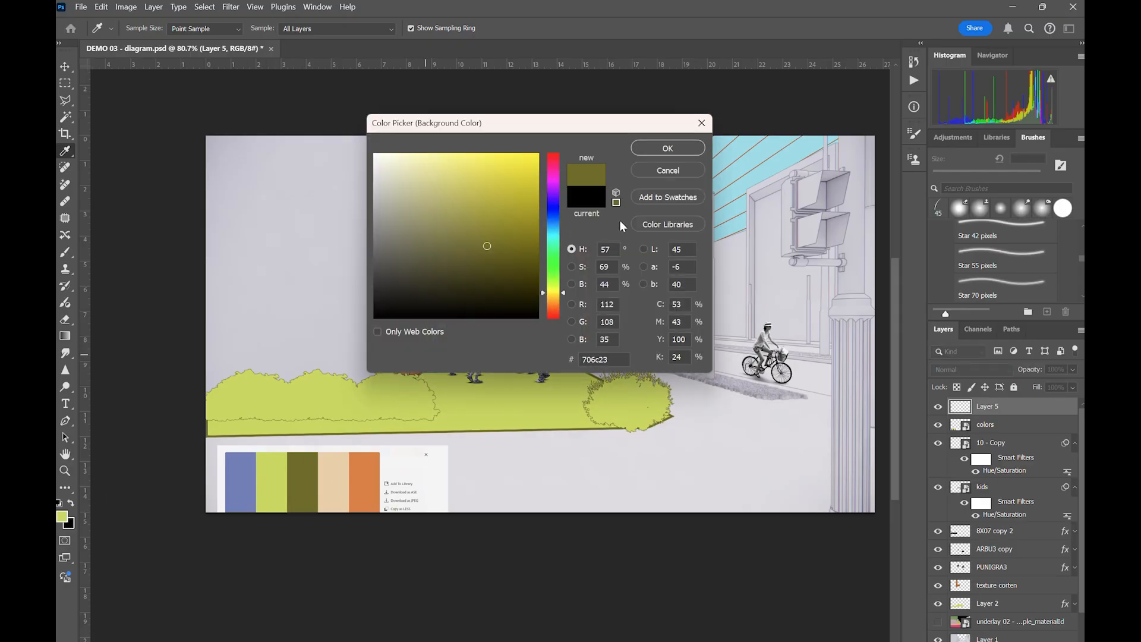
left_click(665, 153)
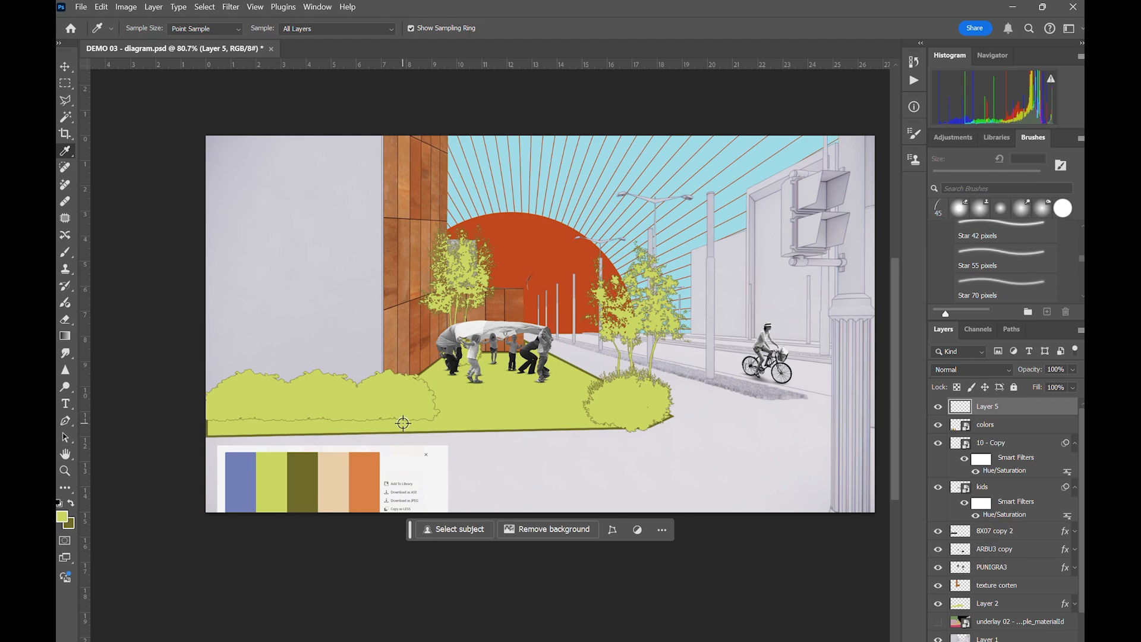
- Paint Dune Grass strokes along the base of the front hedges and the round shrub, enlarging the brush to 60 px for the shrub
key("b")
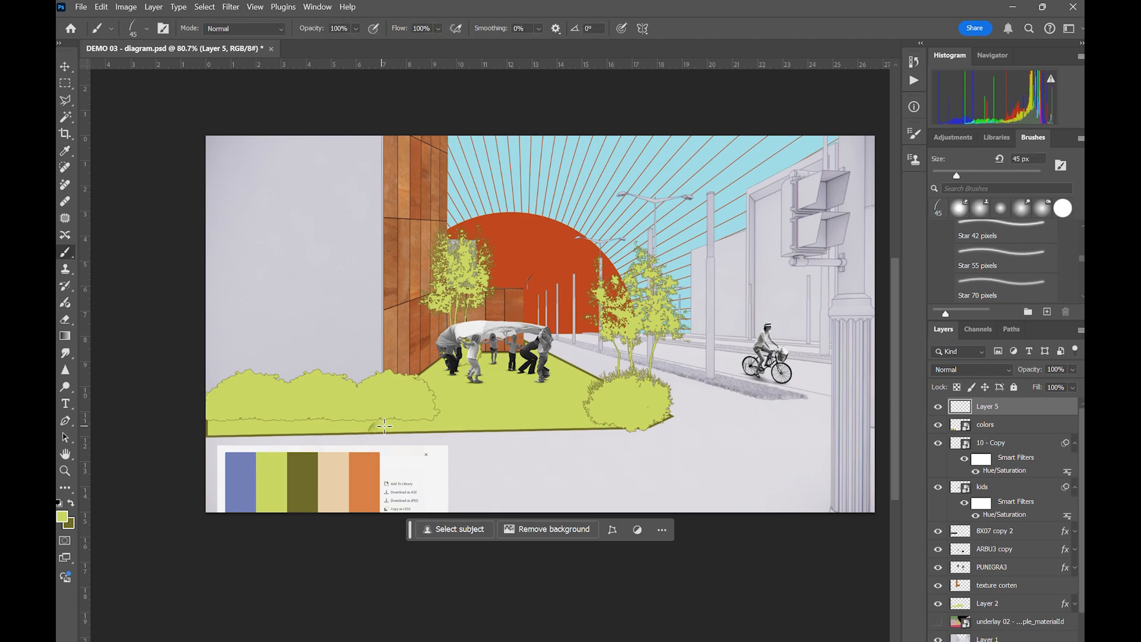
mouse_move(384, 425)
left_mouse_down()
mouse_move(240, 423)
mouse_move(434, 424)
mouse_move(211, 424)
mouse_move(428, 420)
left_mouse_up()
key("bracketright")
key("bracketright")
key("bracketright")
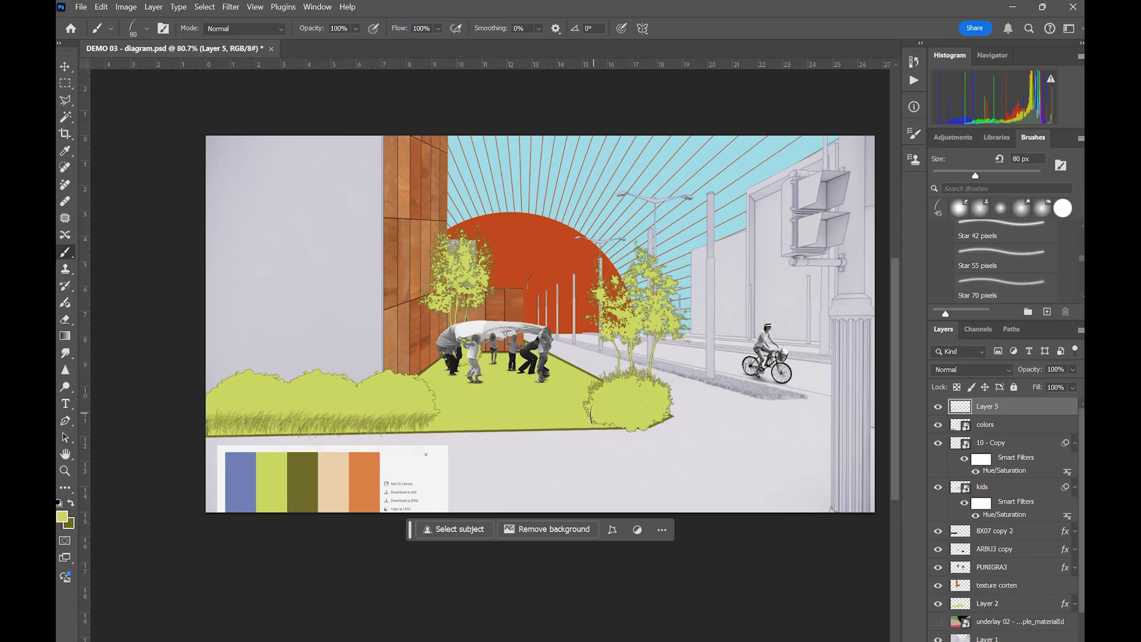
key("bracketright")
mouse_move(597, 413)
left_mouse_down()
mouse_move(645, 416)
mouse_move(590, 423)
mouse_move(672, 412)
mouse_move(576, 423)
left_mouse_up()
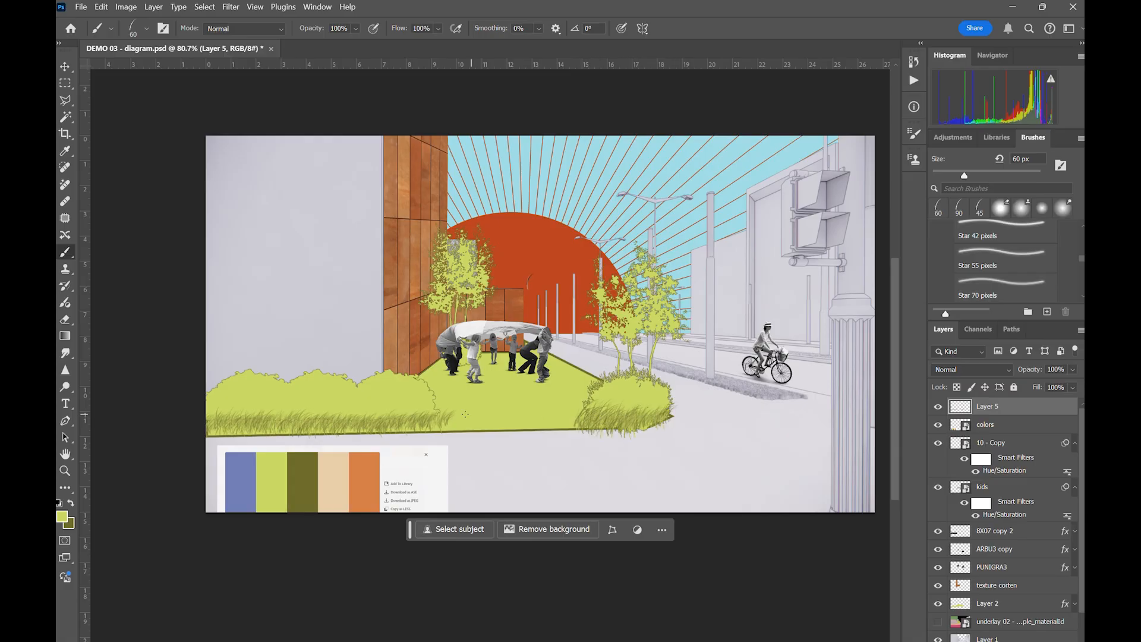
mouse_move(435, 424)
left_mouse_down()
mouse_move(212, 427)
mouse_move(430, 427)
left_mouse_up()
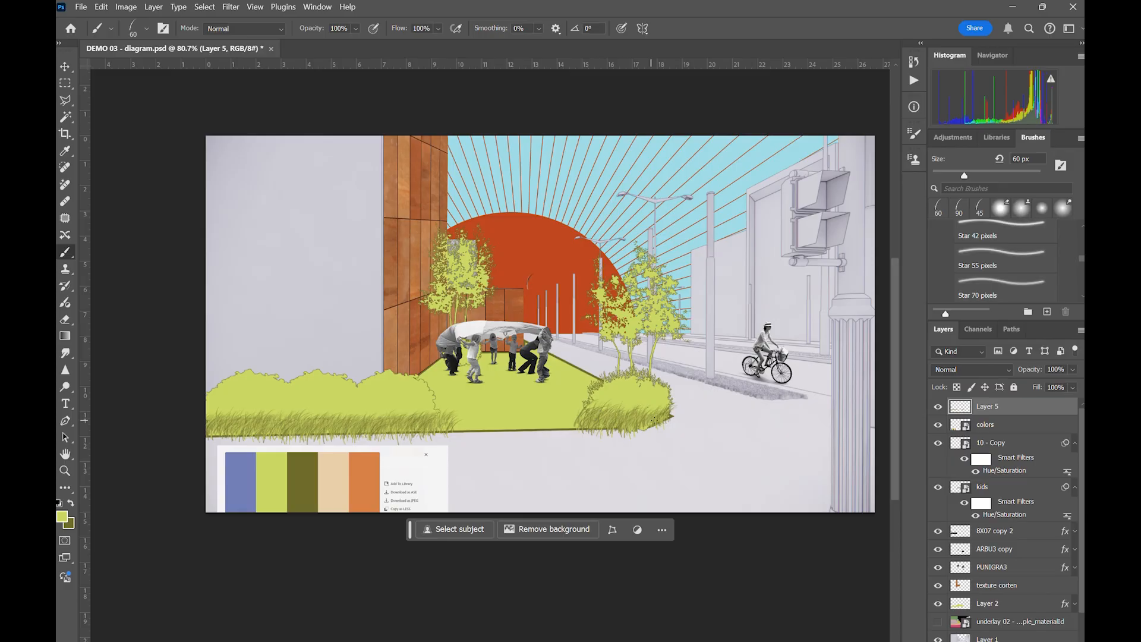
- Add a new layer directly above texture corten and paint grass around the lawn's edges beneath the planting and children
left_click(1047, 641)
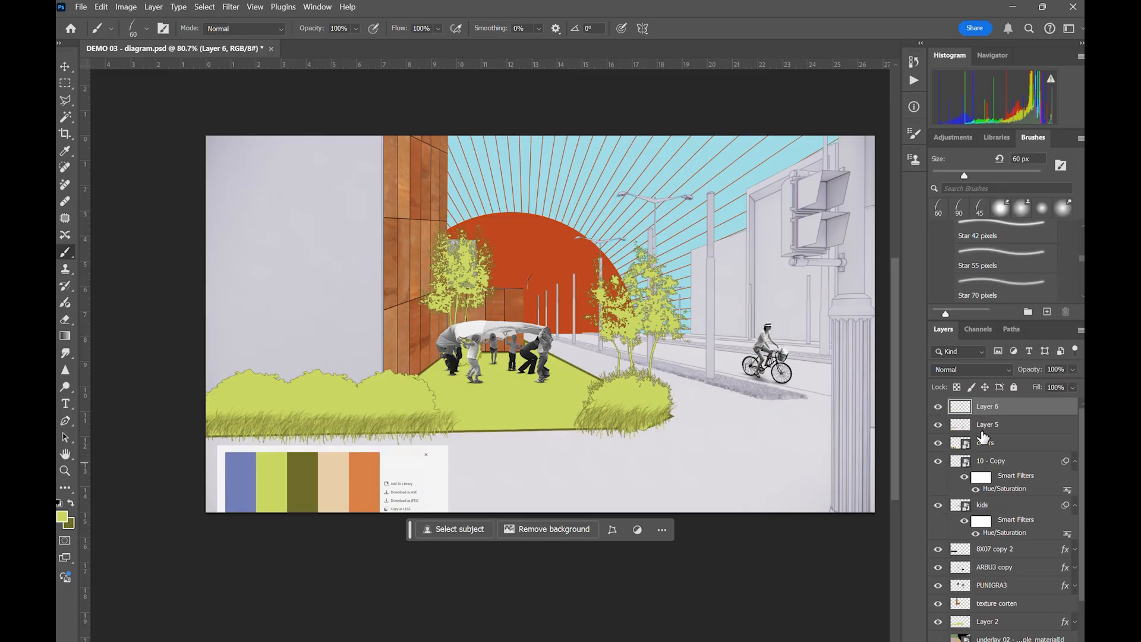
left_click_drag(988, 411, 1011, 595)
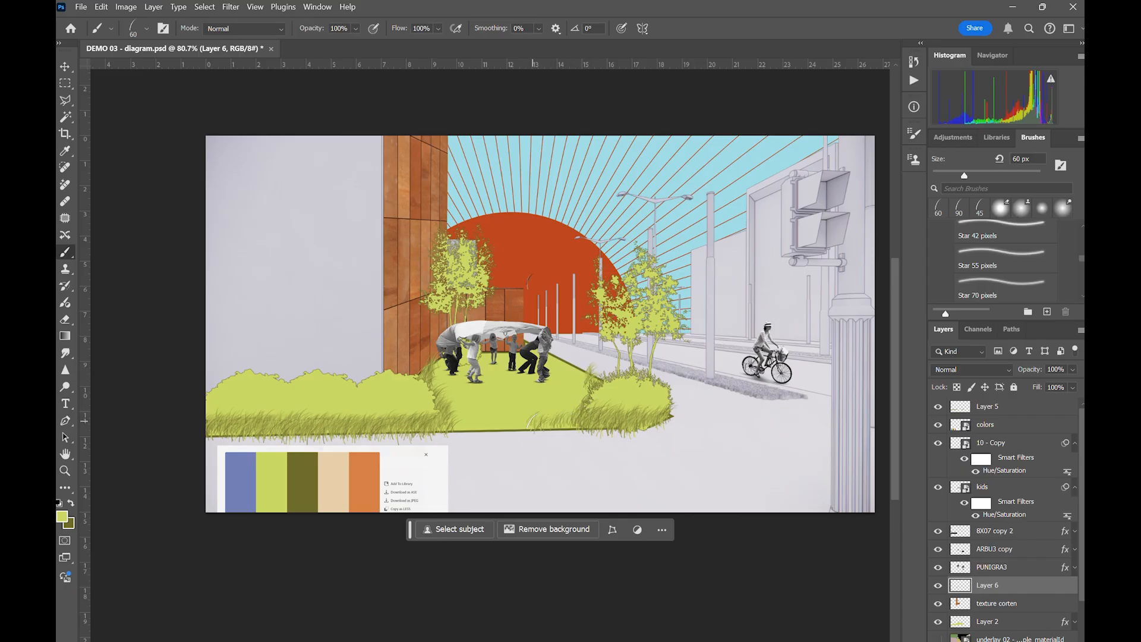
left_click_drag(532, 420, 579, 404)
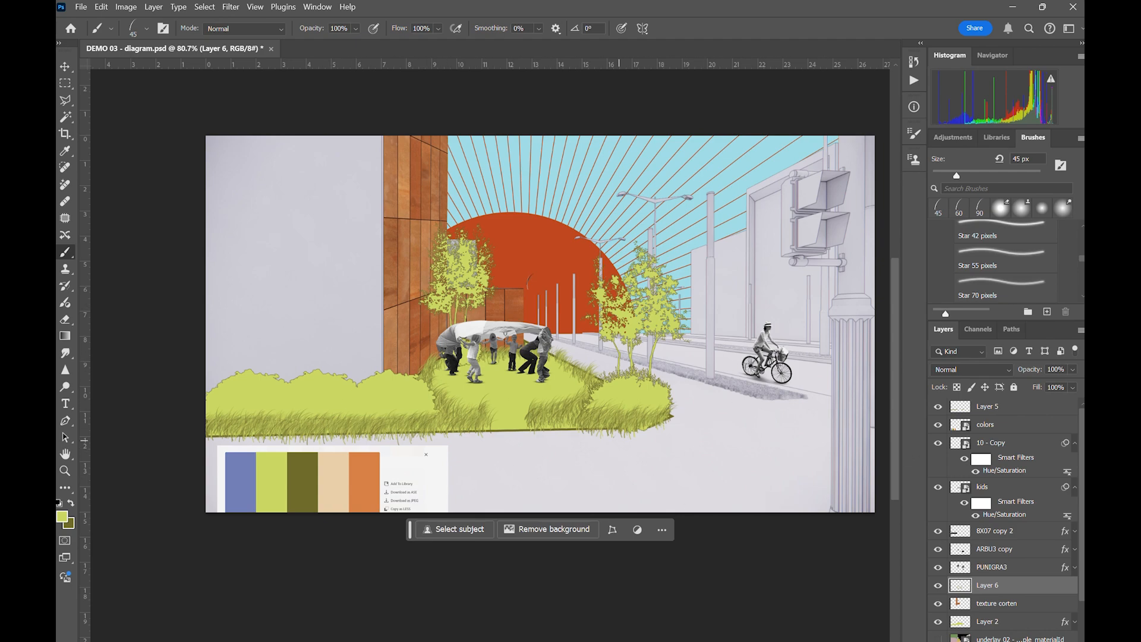
- Place érable Rouge.tif from the DEMO 03 source folder into the vignette above Layer 6
key("alt+Tab")
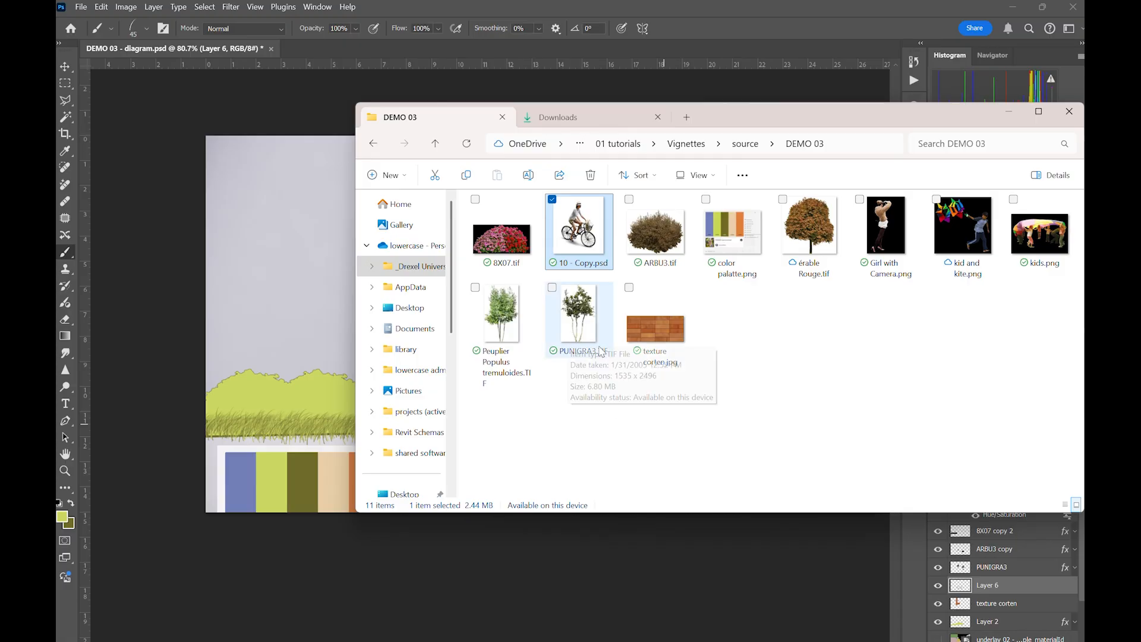
key("alt+Tab")
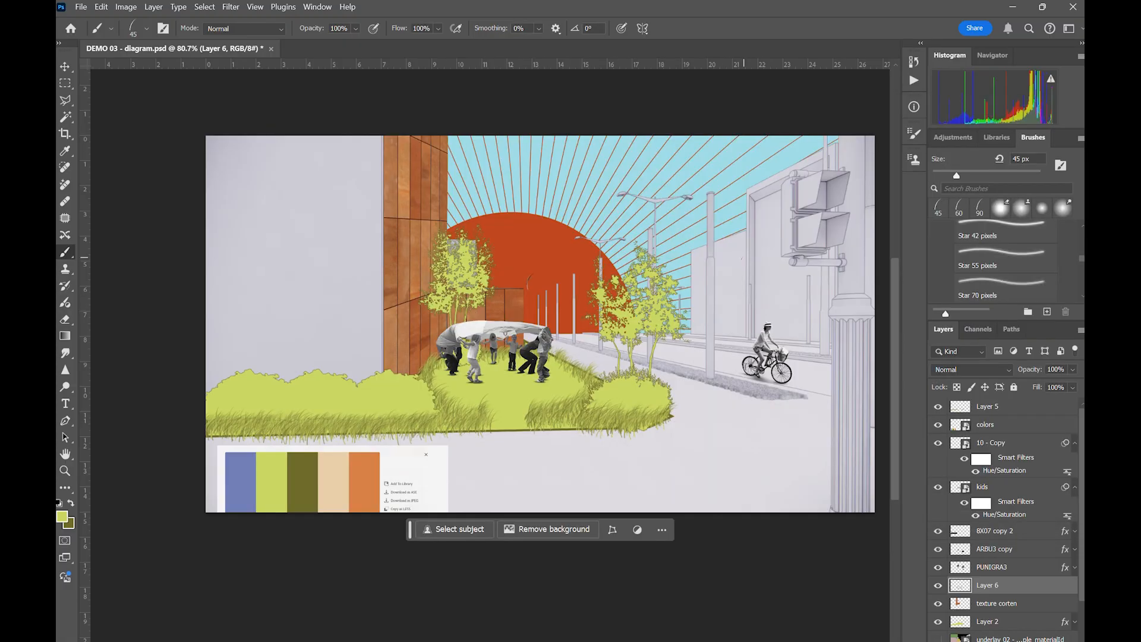
left_click_drag(722, 255, 690, 262)
key("p")
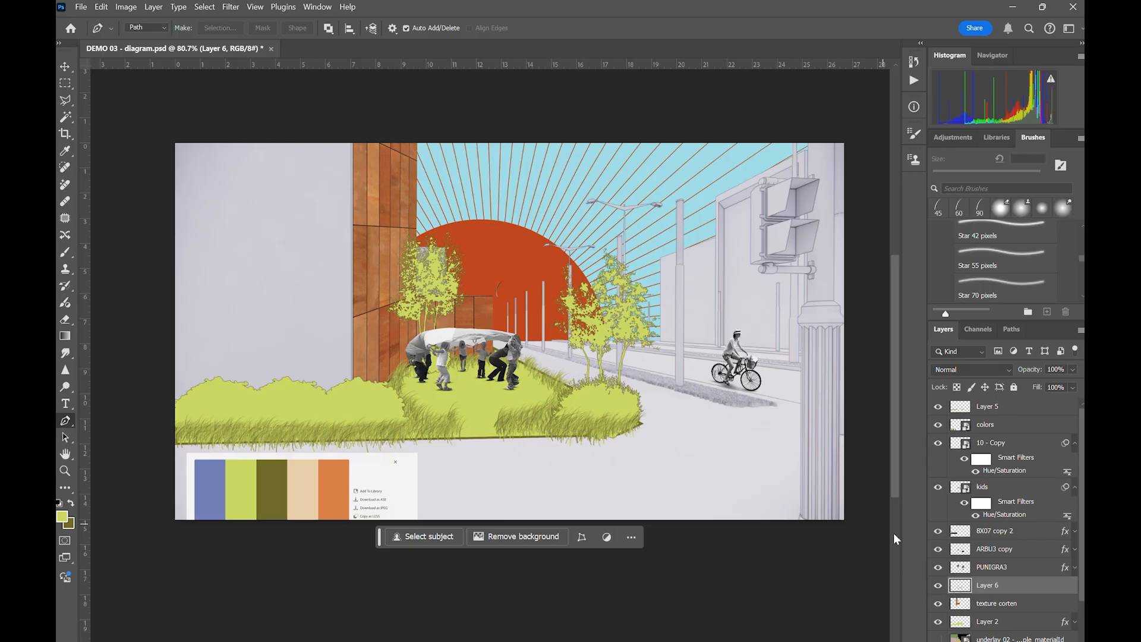
key("alt+Tab")
left_click_drag(809, 232, 365, 300)
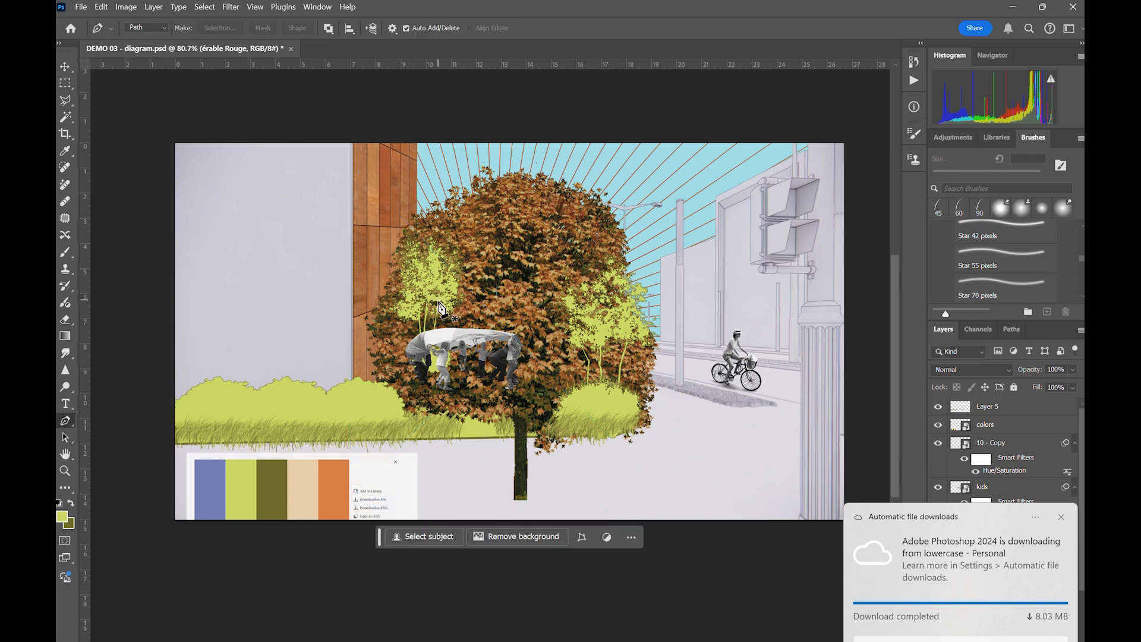
- Scale the maple tree to about 34% and position it behind the cyclist across the street
left_click_drag(351, 501, 516, 324)
left_click_drag(610, 294, 779, 315)
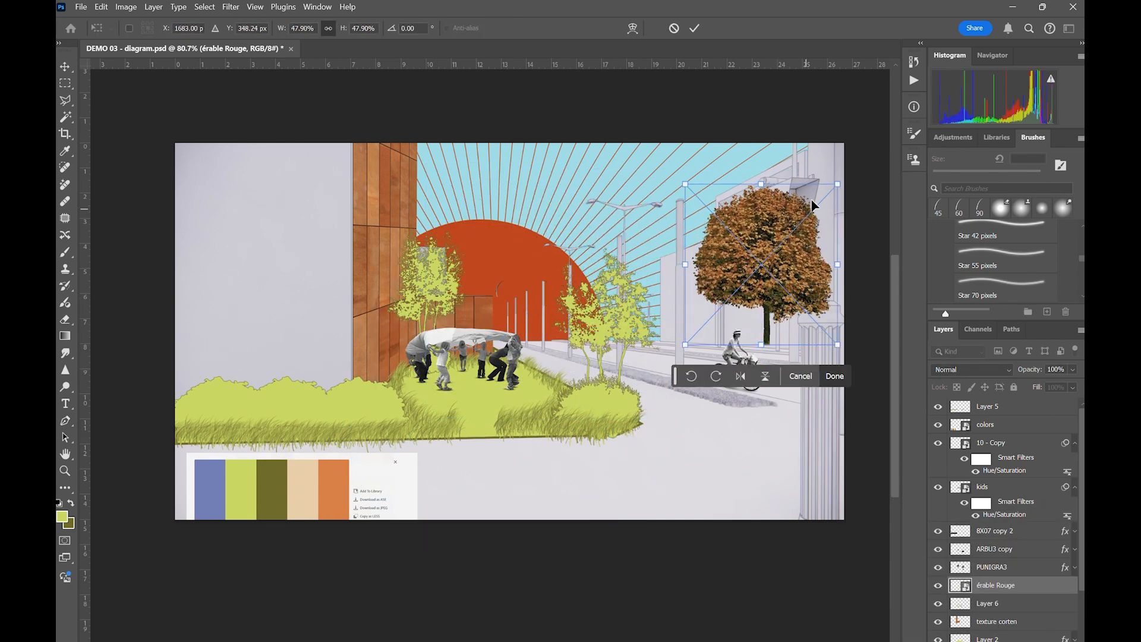
left_click_drag(834, 190, 814, 224)
left_click_drag(765, 268, 769, 267)
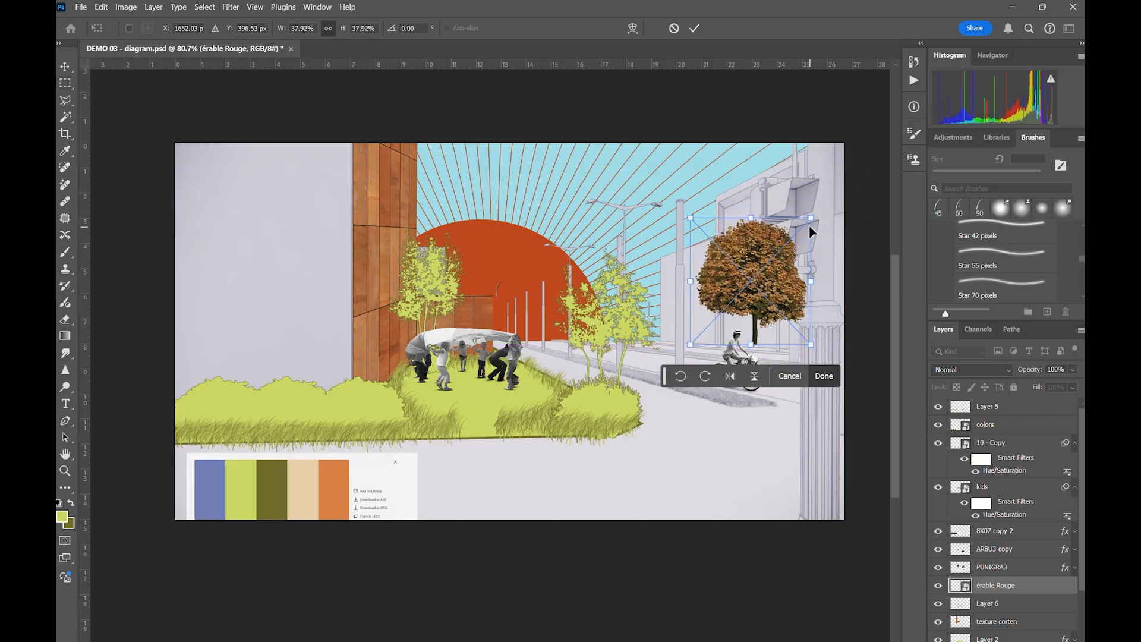
left_click_drag(813, 219, 780, 271)
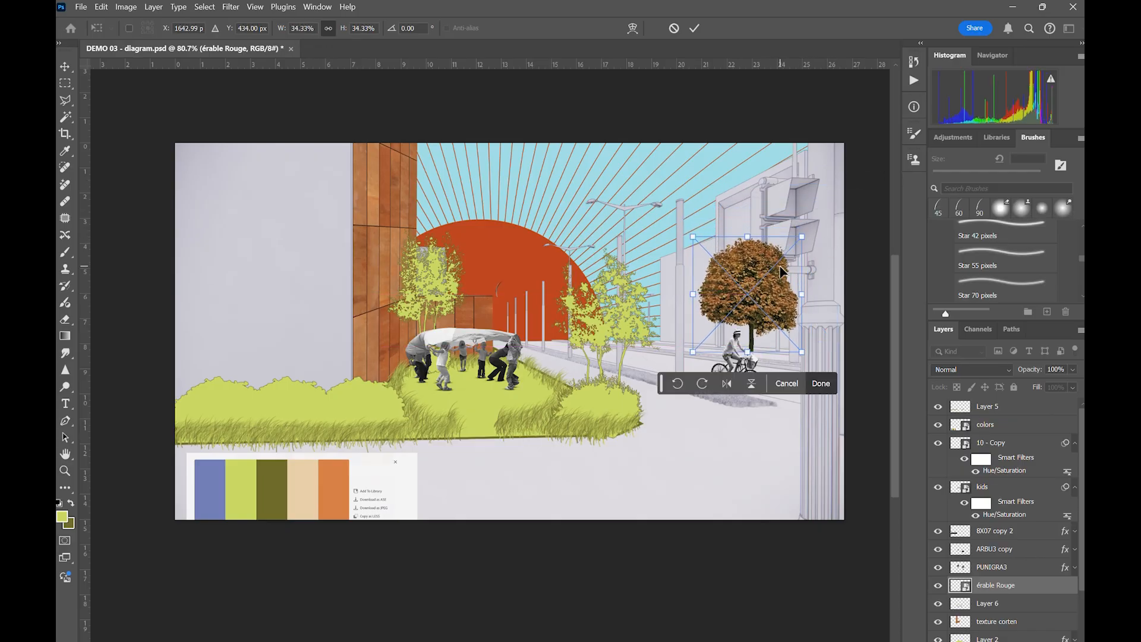
key("Return")
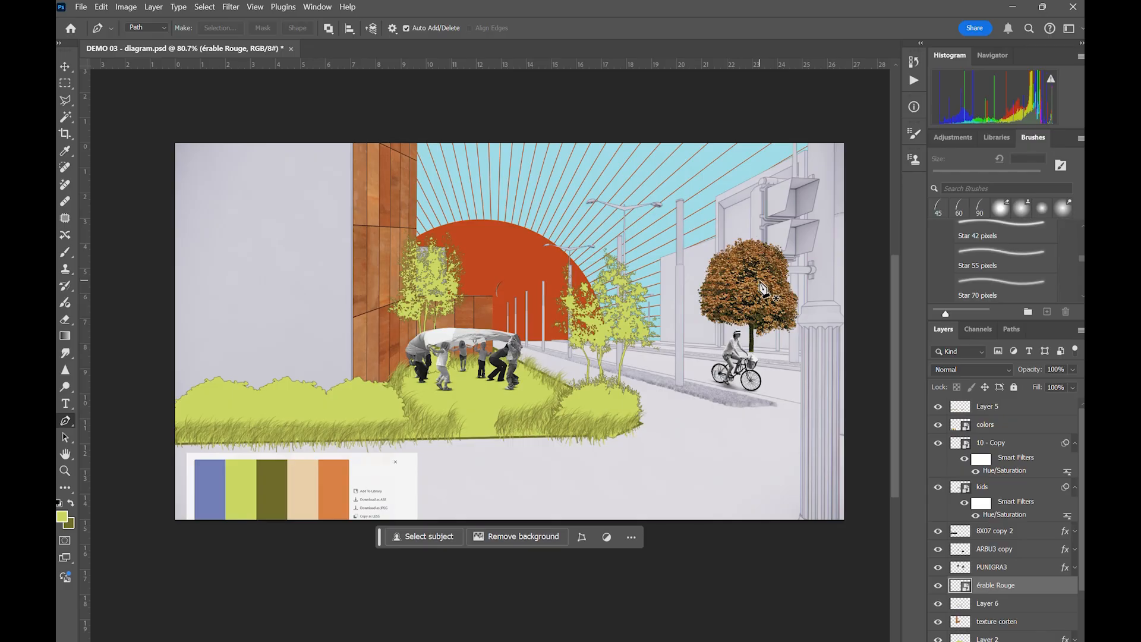
- Turn the maple tree solid black with Hue/Saturation, using Saturation -100 and a second adjustment with Lightness -100
key("ctrl+u")
left_click_drag(699, 423, 647, 413)
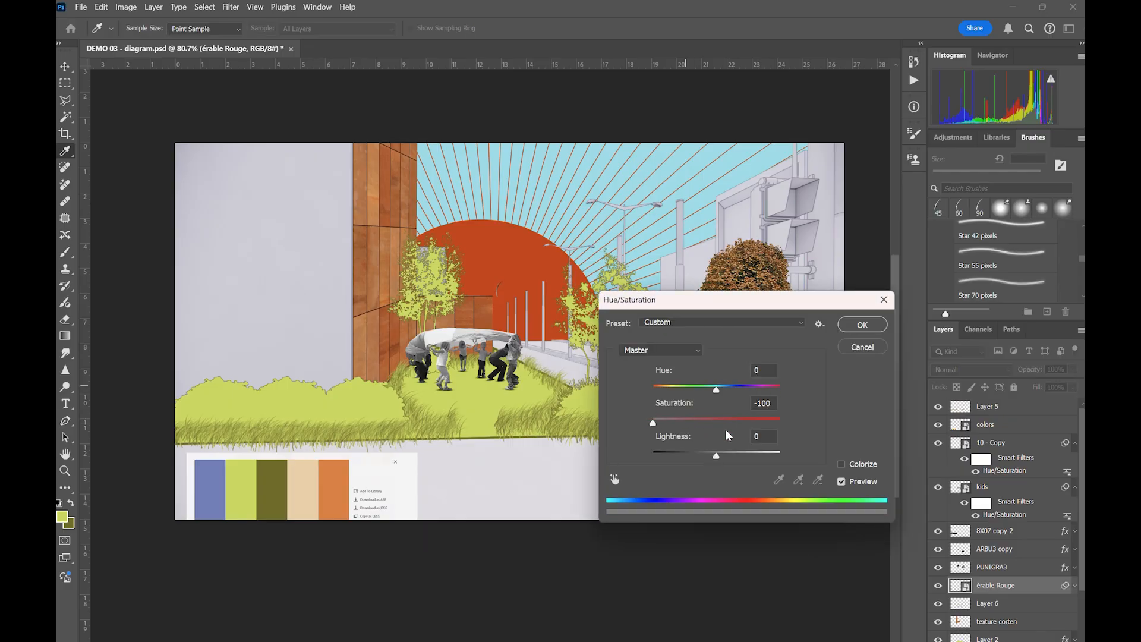
left_click(862, 325)
key("ctrl+u")
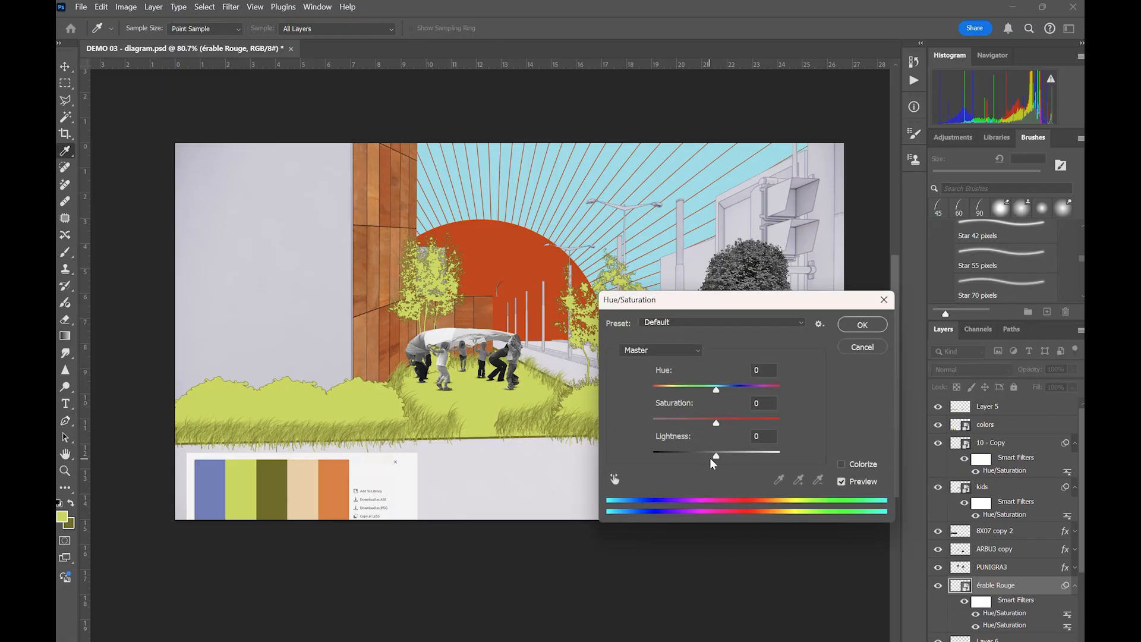
left_click_drag(716, 456, 713, 456)
left_click_drag(641, 454, 619, 454)
left_click(861, 326)
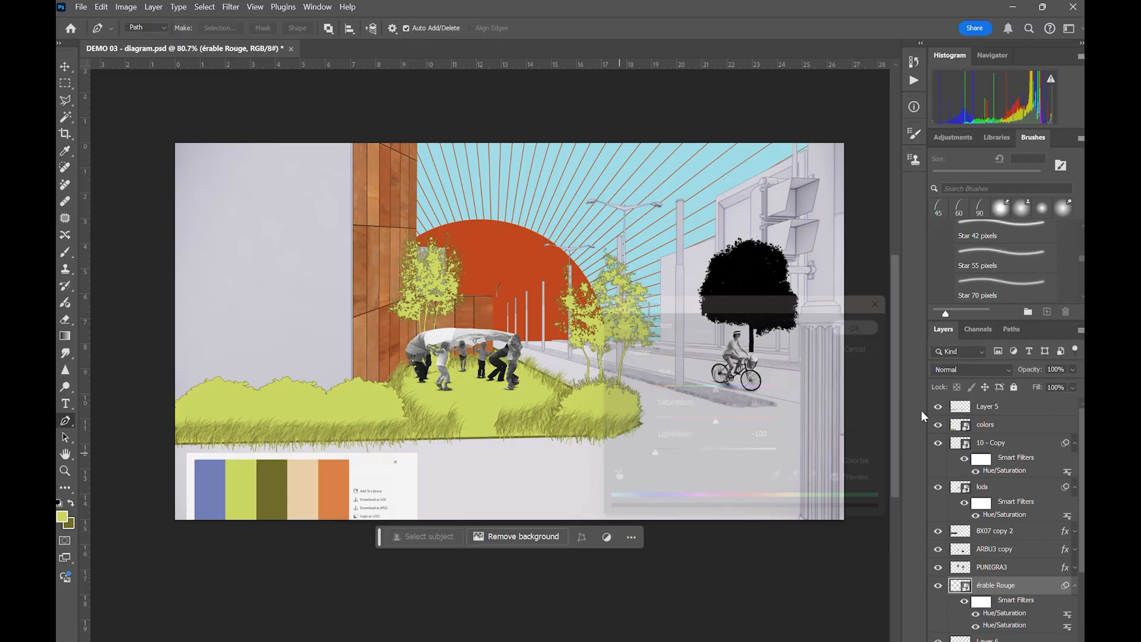
- Check the érable Rouge smart object's source image, close it and rasterize the layer
double_click(954, 593)
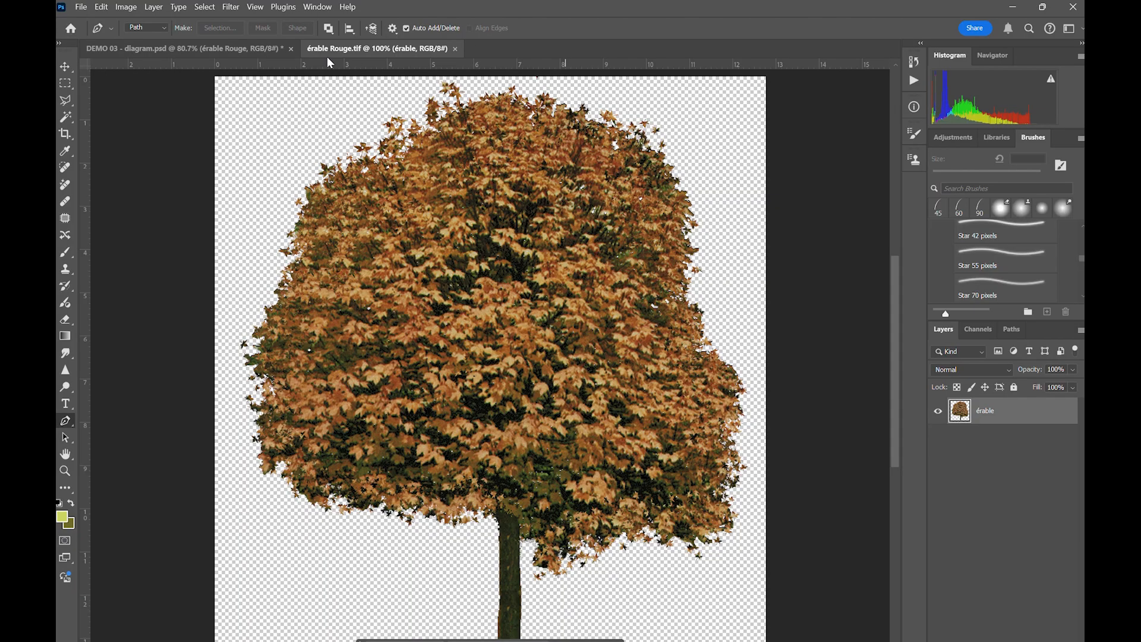
left_click(456, 49)
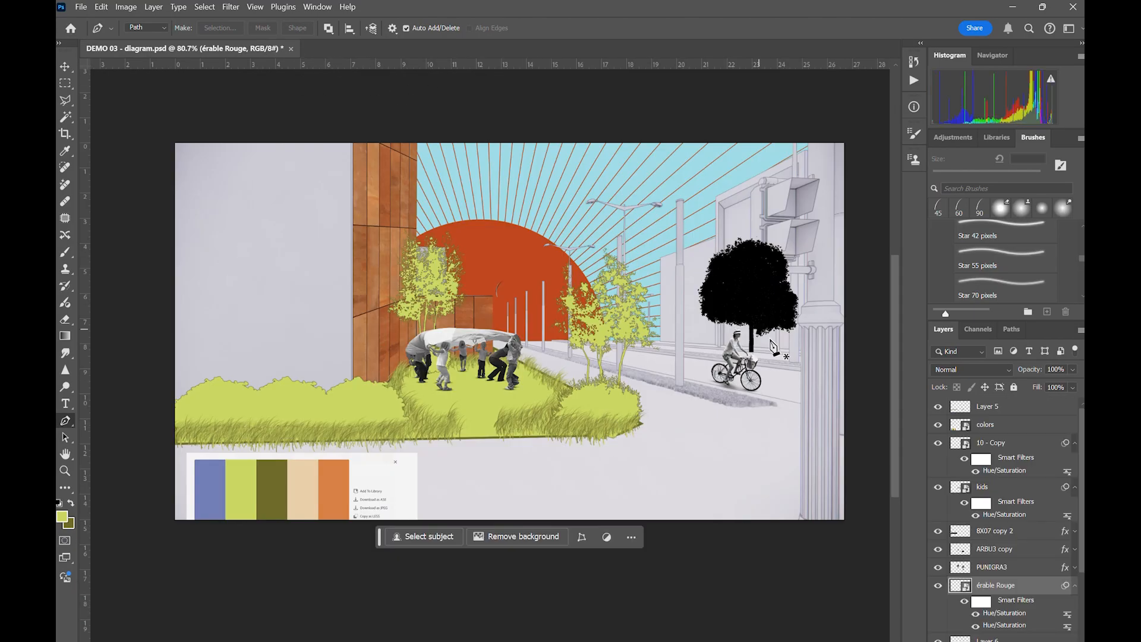
key("e")
left_click(753, 281)
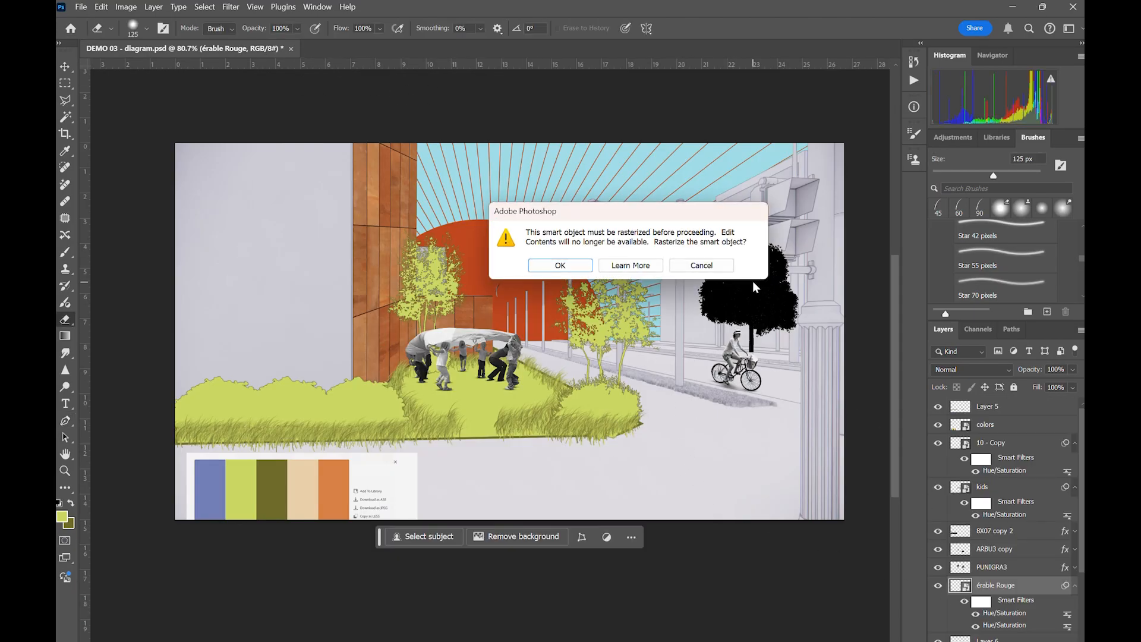
key("Return")
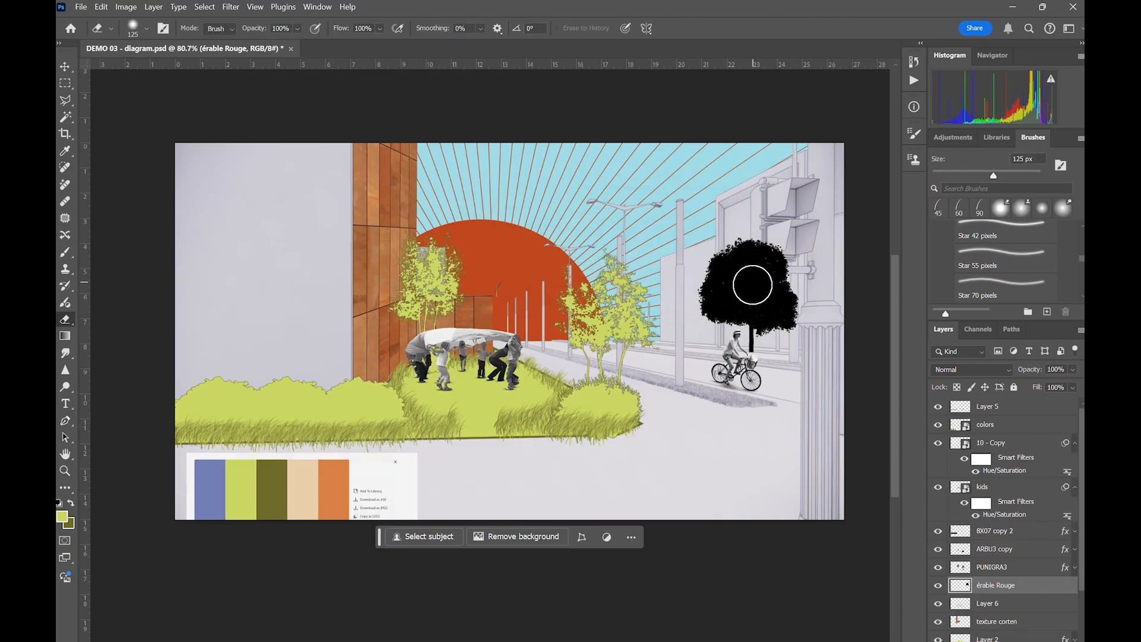
- Apply Bevel & Emboss, Stroke and a light green Color Overlay at 100% to the érable Rouge layer
double_click(966, 587)
left_click(595, 332)
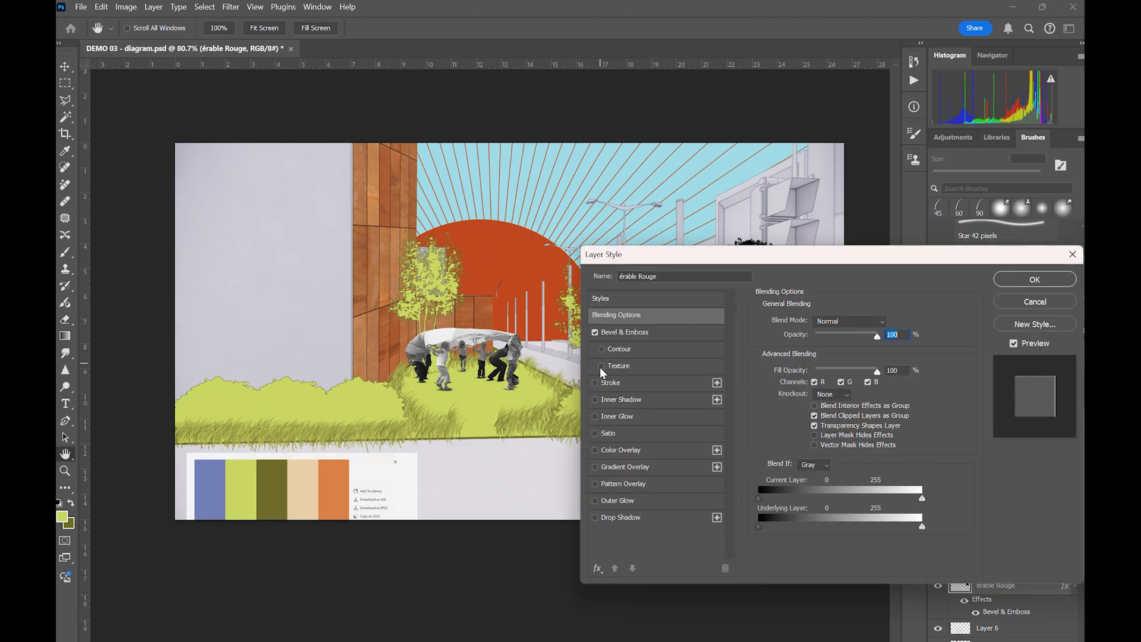
left_click(595, 383)
left_click(596, 451)
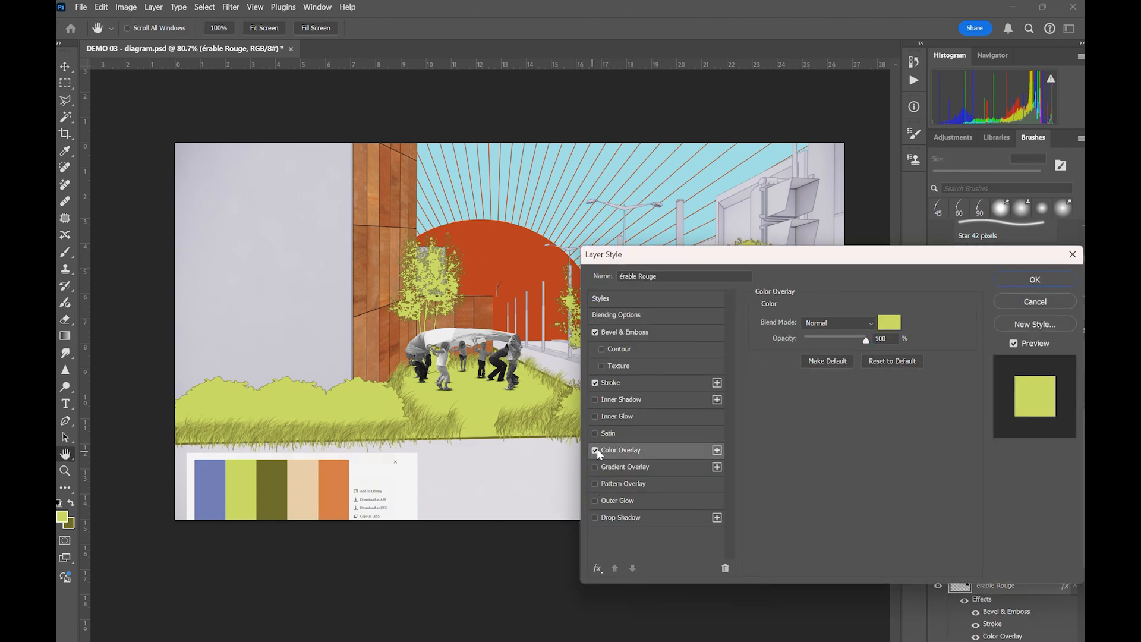
left_click(1035, 280)
- Move the green maple tree slightly up and away from the cyclist, towards the traffic light pole
key("e")
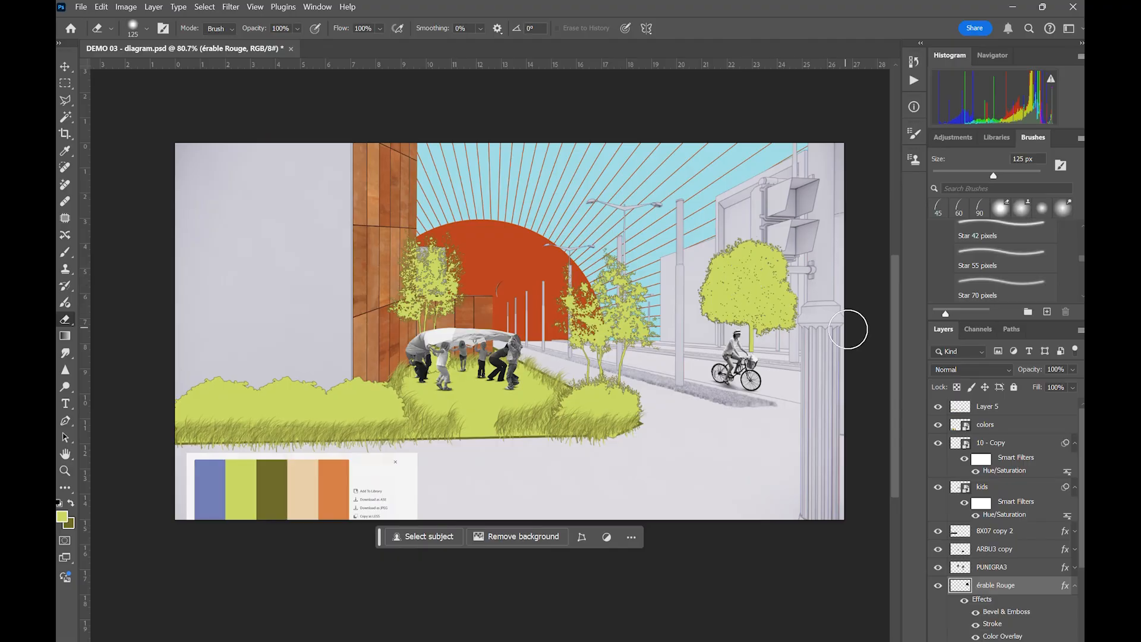
key("v")
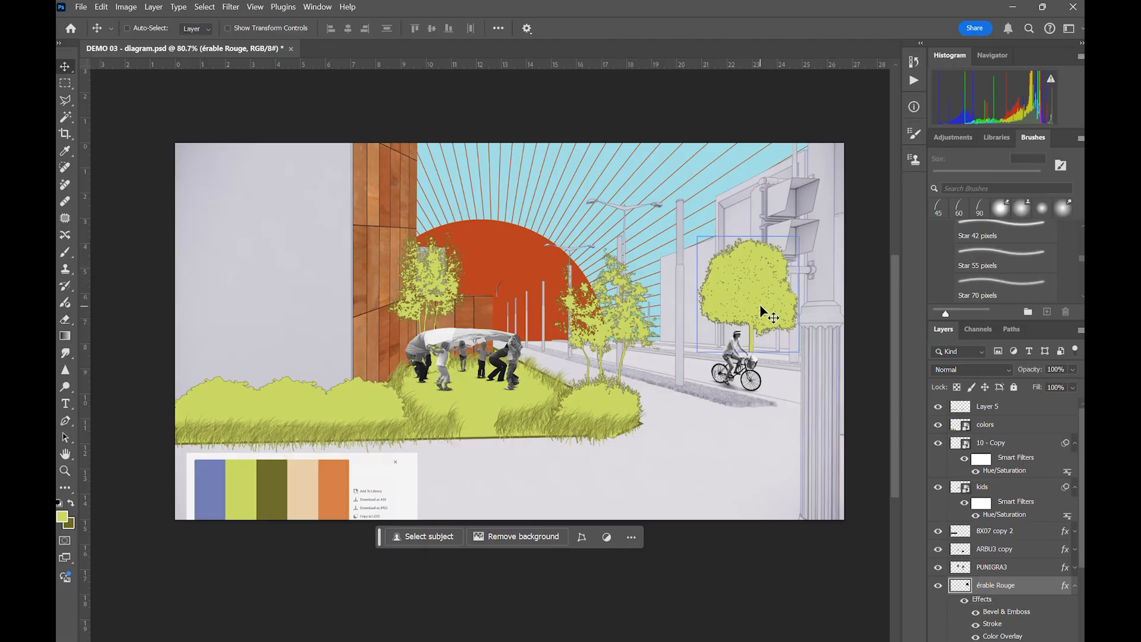
left_click_drag(759, 304, 770, 306)
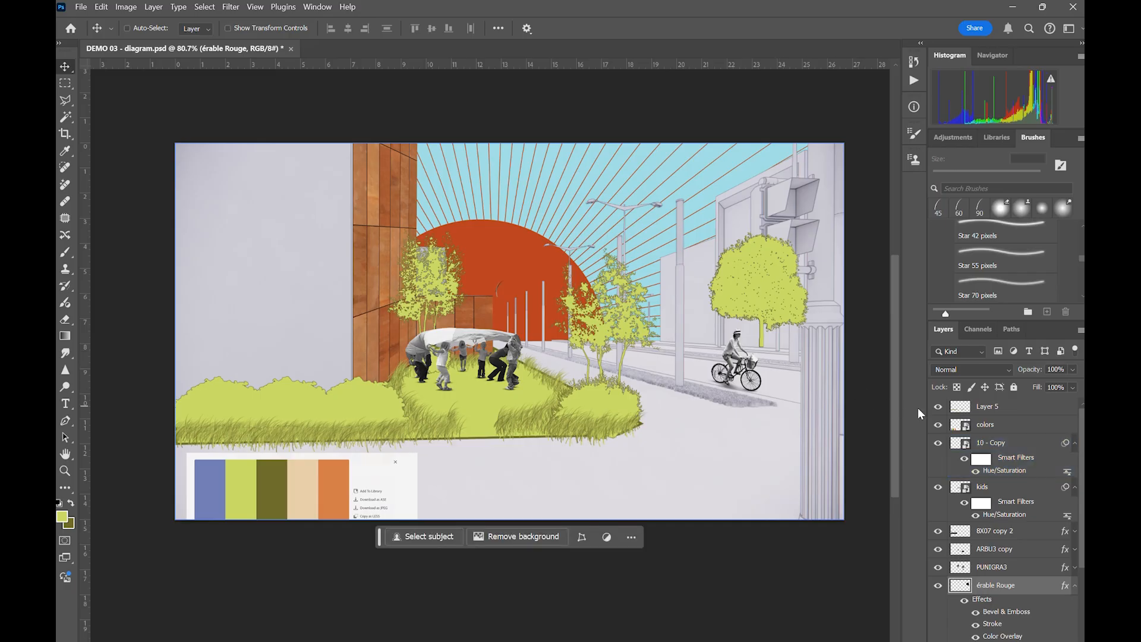
left_click(1003, 486)
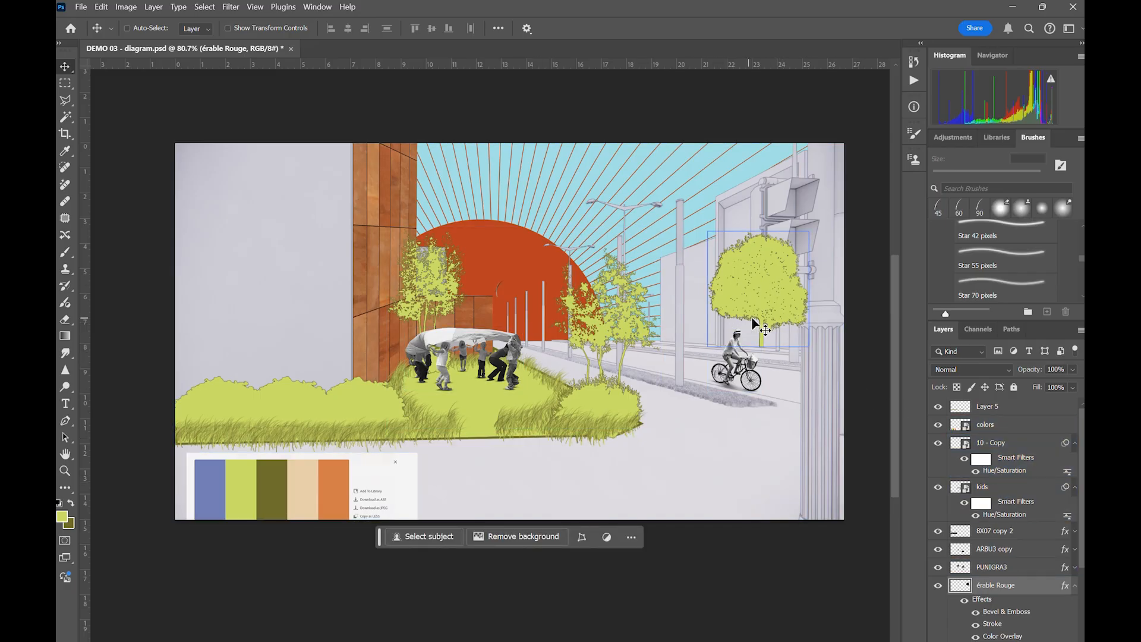
- Place the kid and kite image from the DEMO 03 folder and turn it greyscale with a Hue/Saturation Saturation of -100
key("alt+Tab")
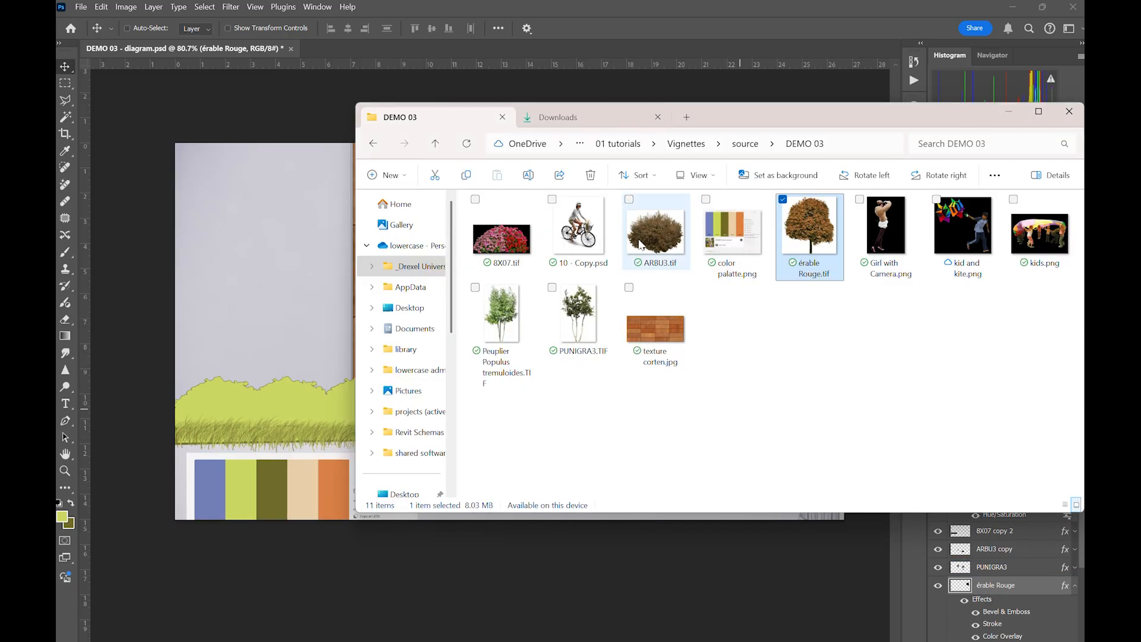
left_click_drag(951, 258, 405, 301)
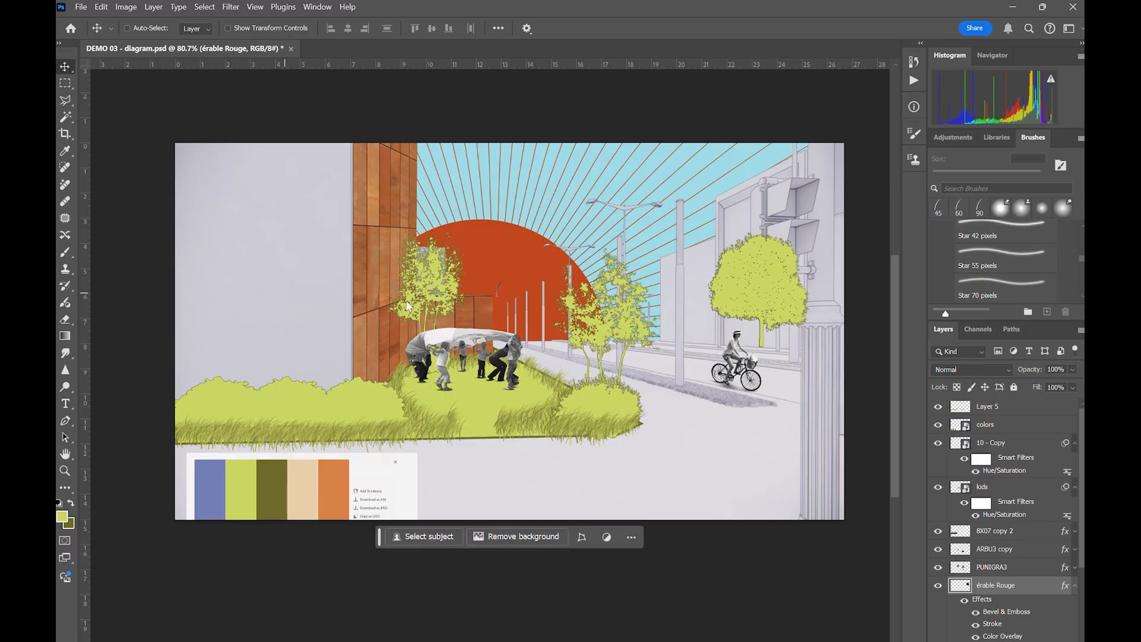
key("Return")
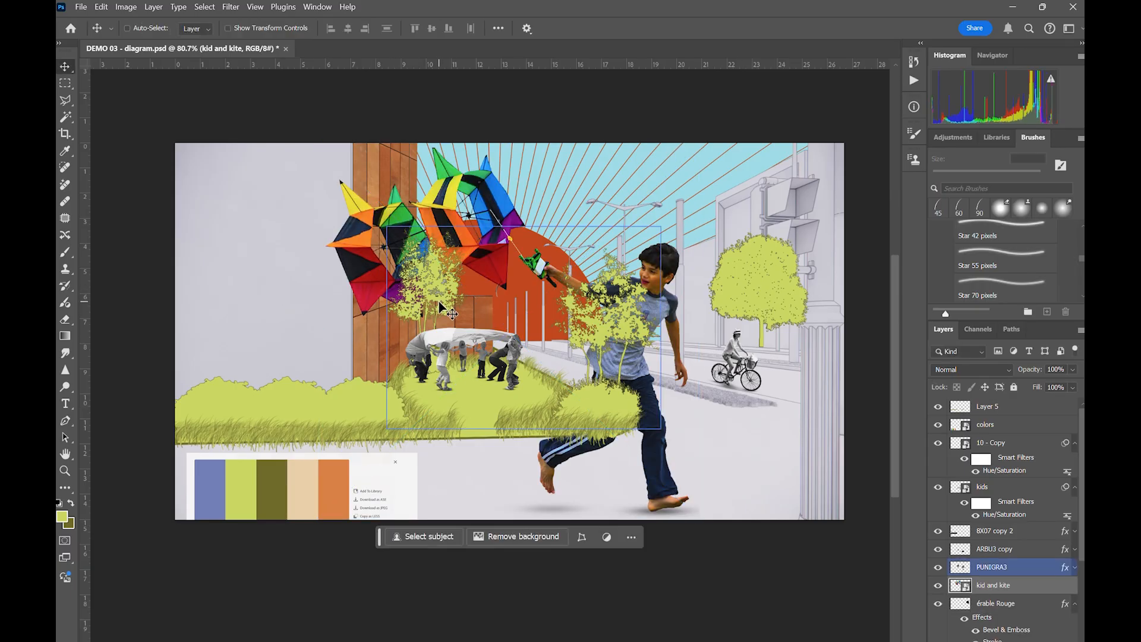
key("ctrl+u")
left_click_drag(716, 423, 597, 411)
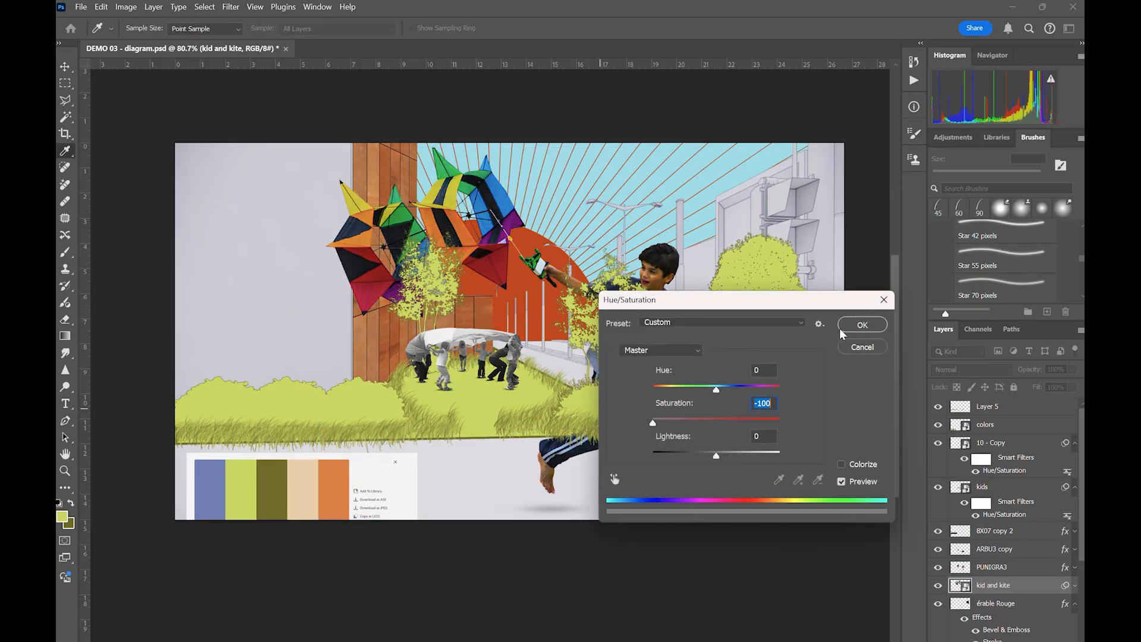
left_click(854, 325)
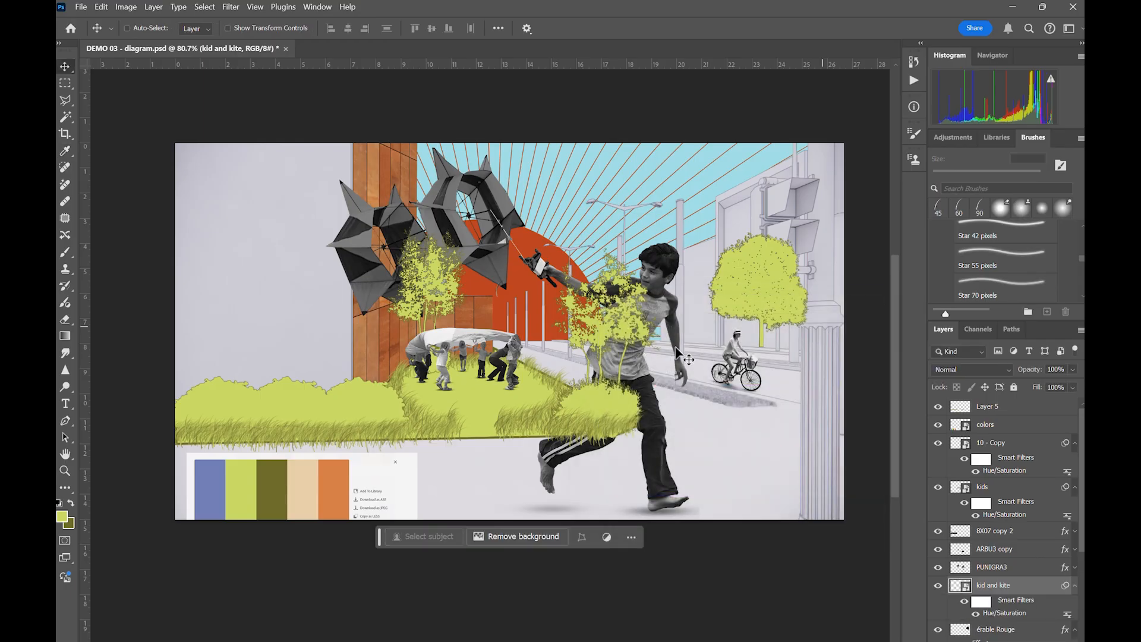
- Scale the kid and kite down to about 5.7% and position the figure under the maple tree, just behind the cyclist
key("ctrl+y")
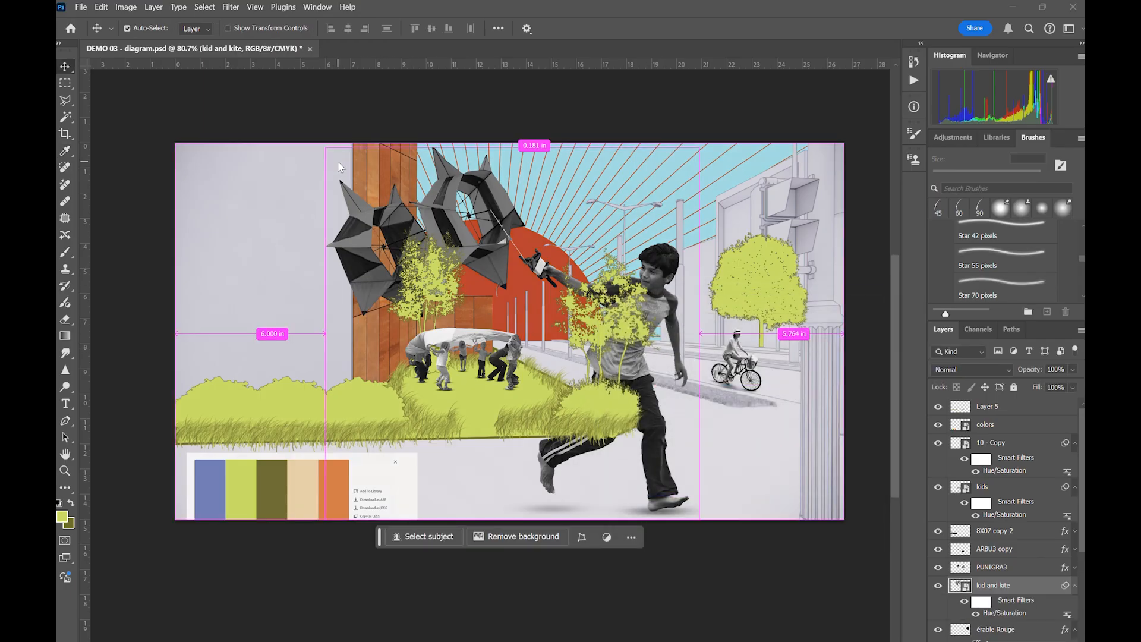
key("ctrl+t")
key("Return")
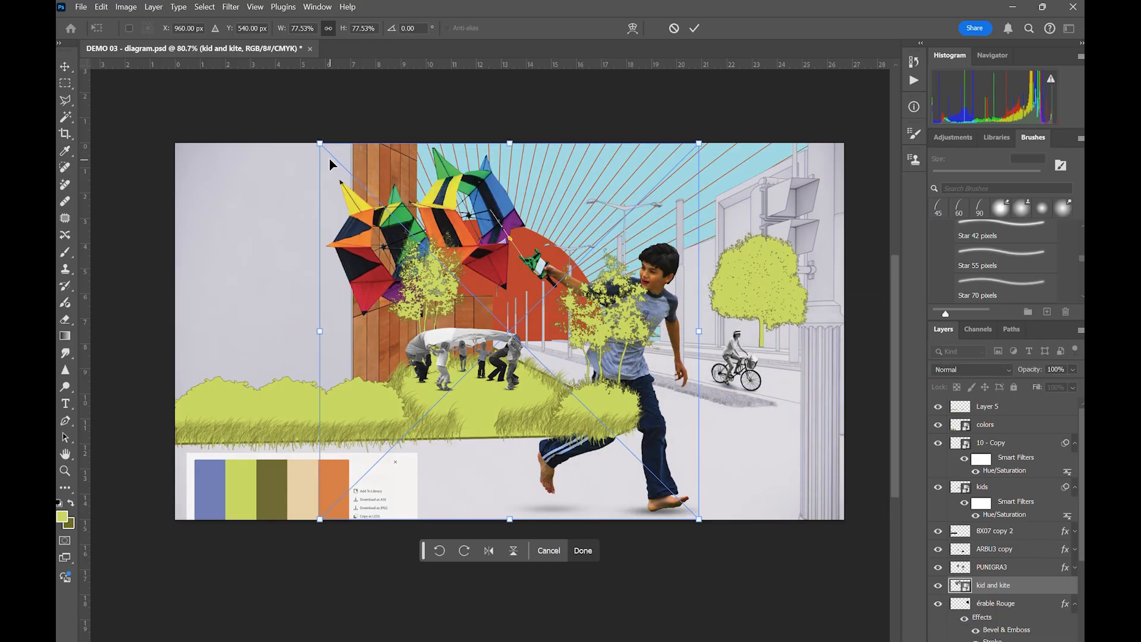
left_click_drag(320, 143, 606, 429)
left_click_drag(694, 458, 713, 302)
left_click_drag(709, 342, 740, 335)
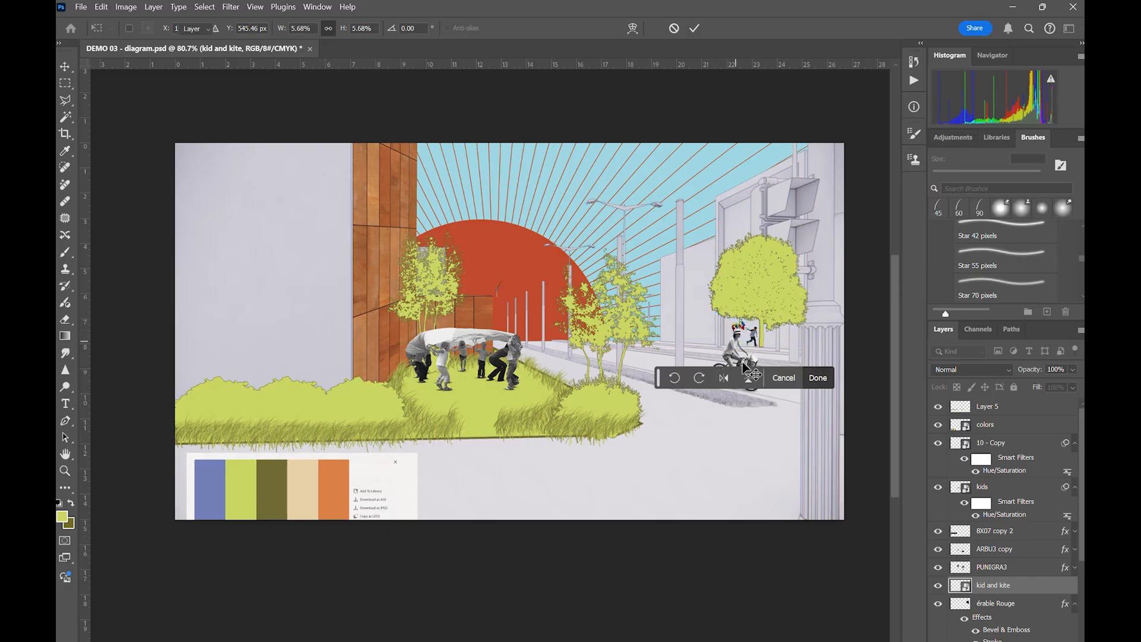
key("Return")
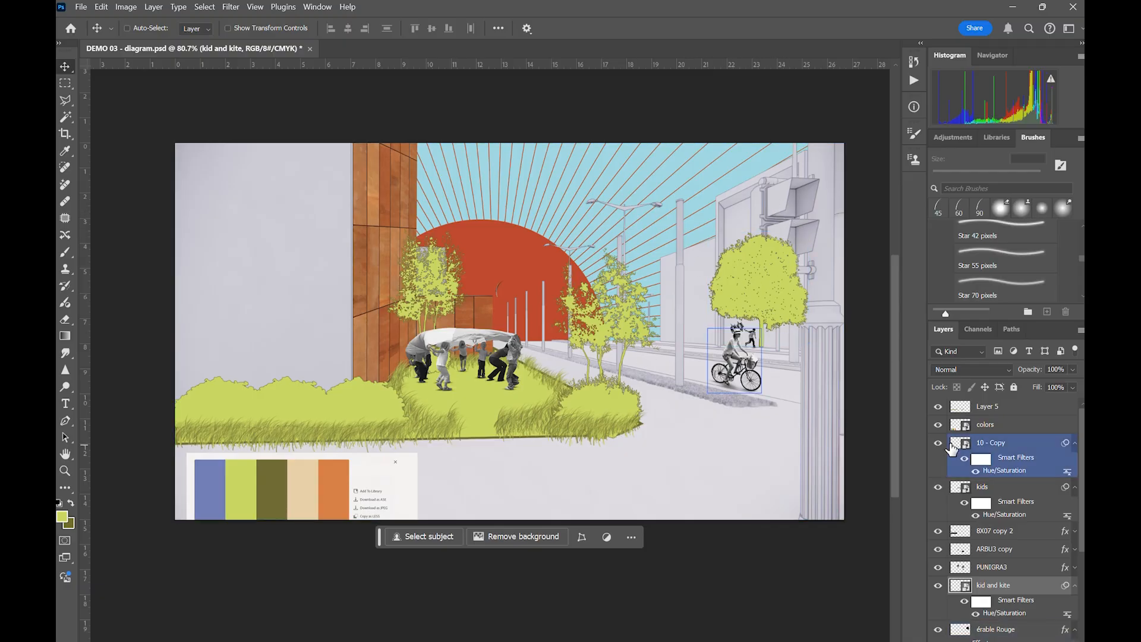
- Show the underlay 02 material ID layer and move it directly above the kid and kite layer
scroll(957, 523, "down", 5)
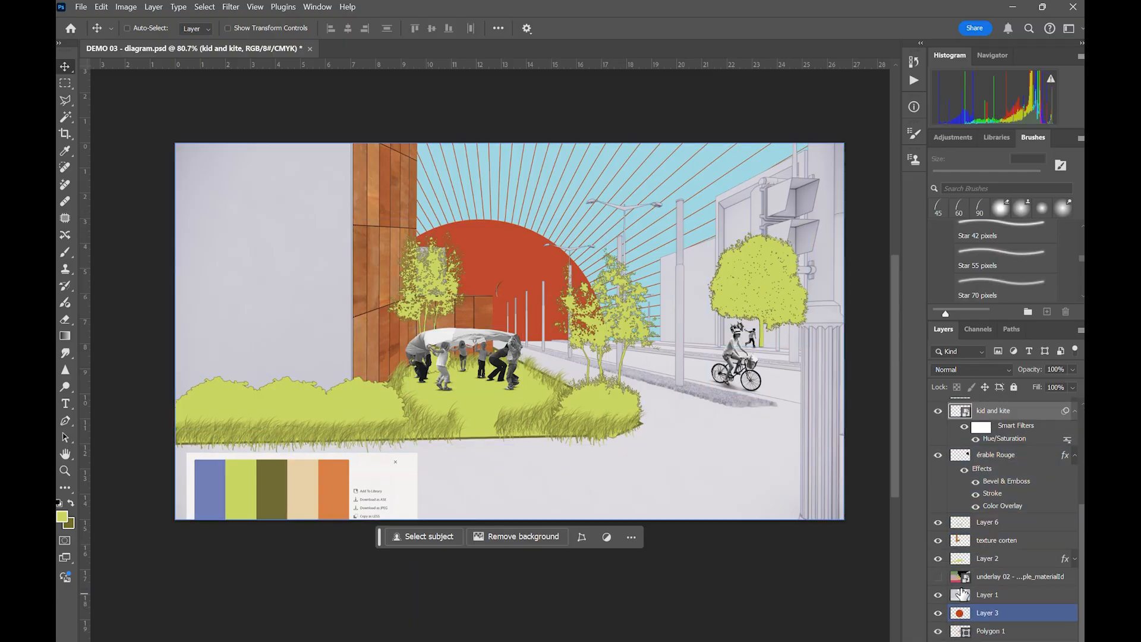
left_click(938, 577)
left_click_drag(966, 576, 1013, 403)
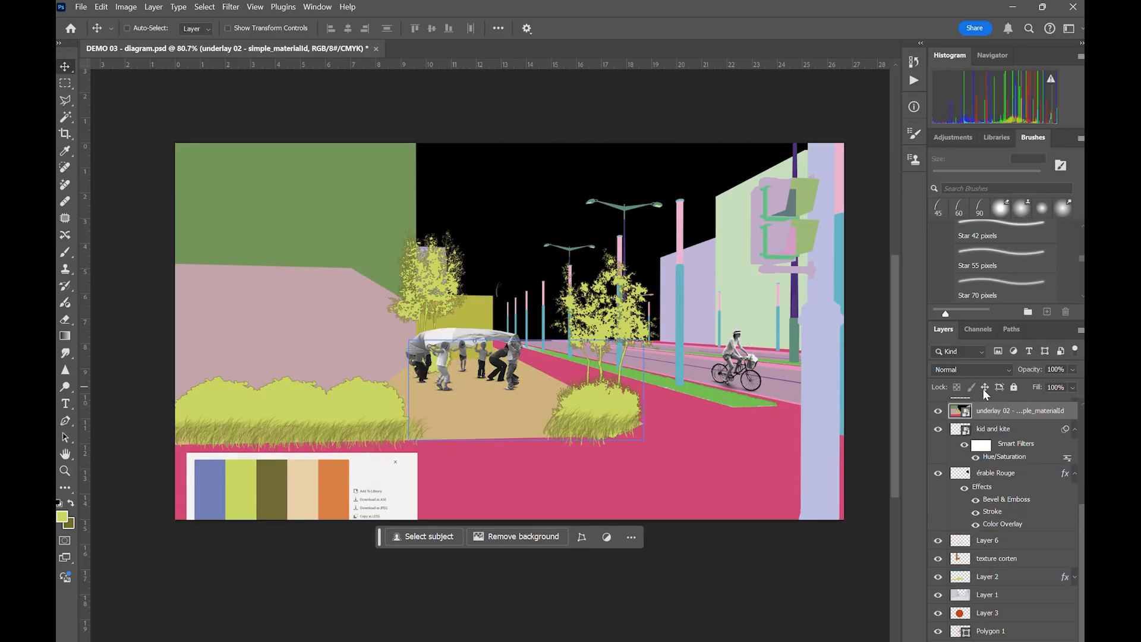
- Select all parts of the foreground traffic light and its pole on the material ID underlay using the Magic Wand with Contiguous on
key("w")
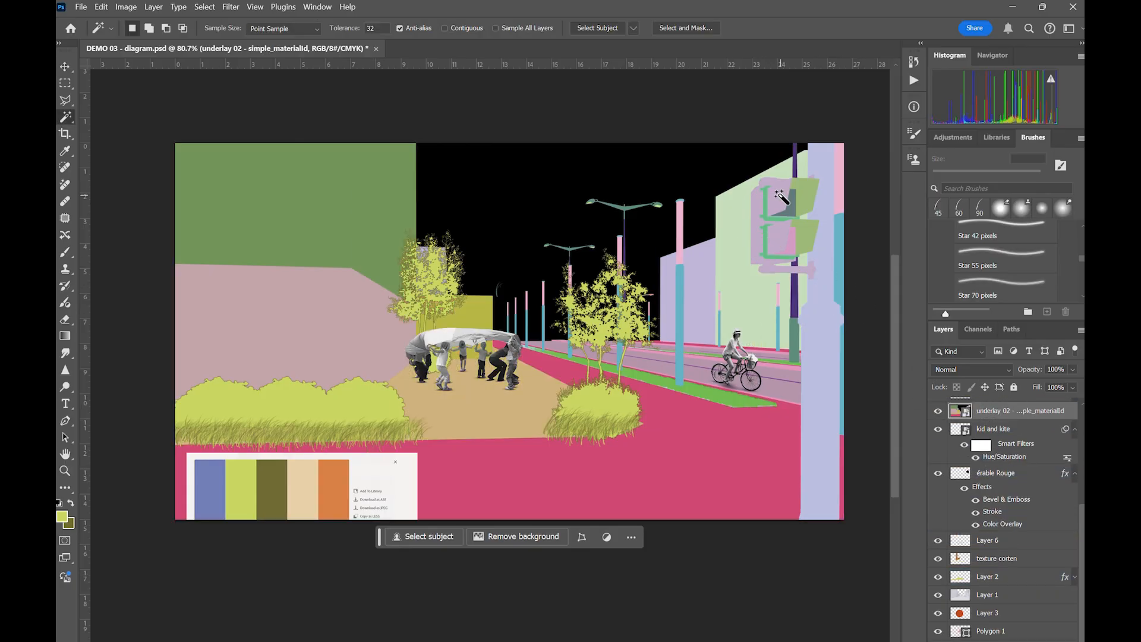
left_click(781, 197)
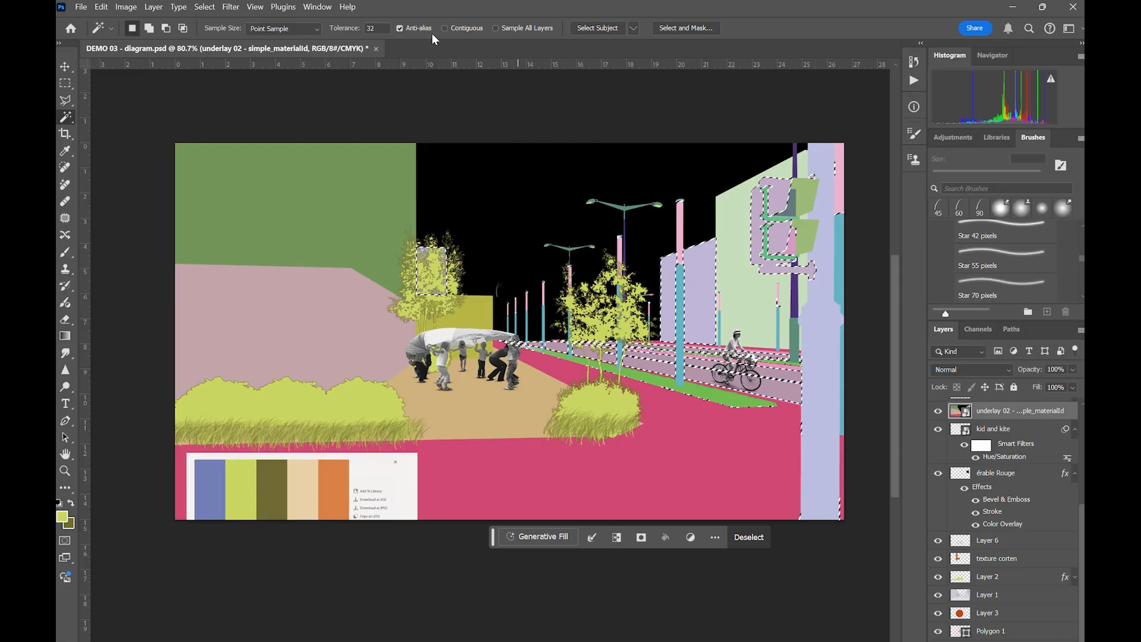
left_click(447, 27)
left_click(789, 199)
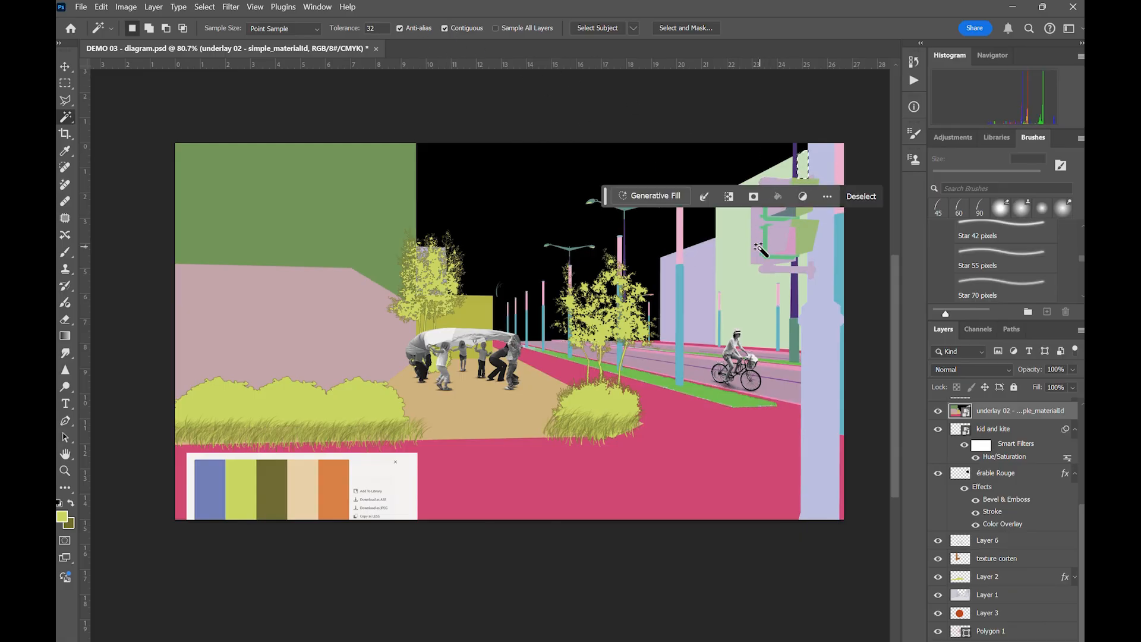
left_click(760, 247)
left_click(800, 184, "shift")
left_click(820, 208, "shift")
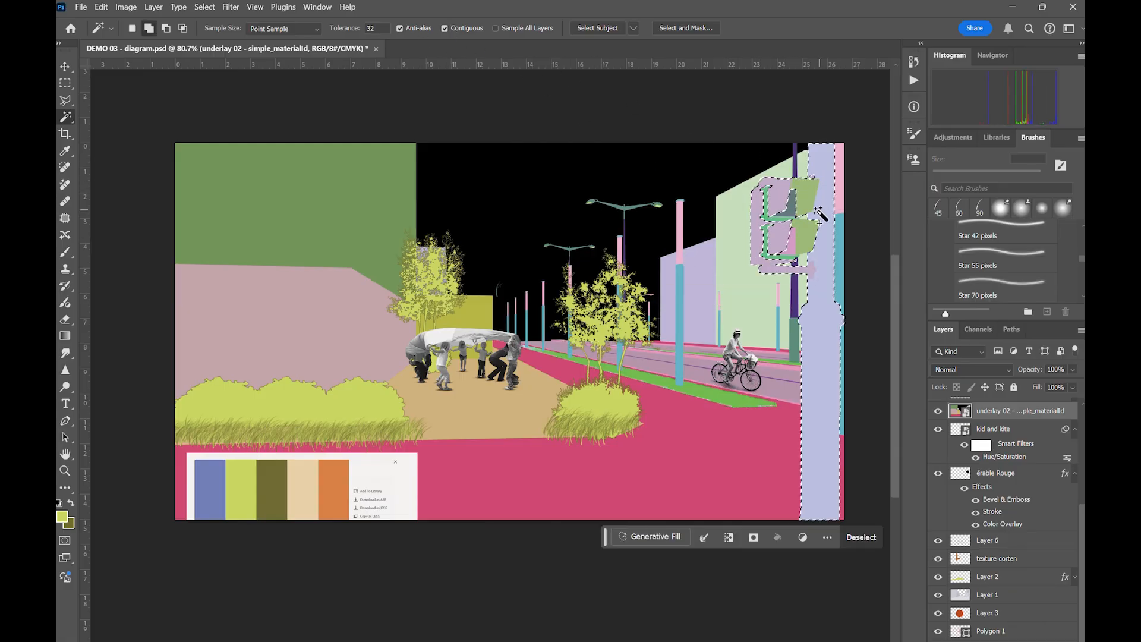
left_click(811, 239, "shift")
left_click(791, 243, "shift")
left_click(770, 217, "shift")
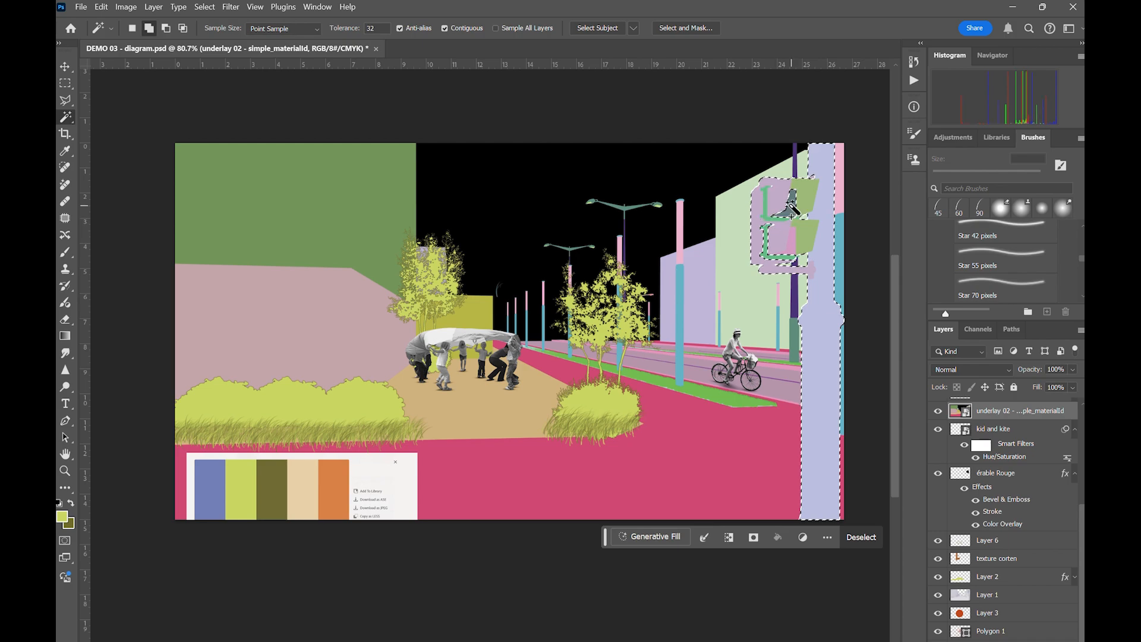
left_click(792, 208, "shift")
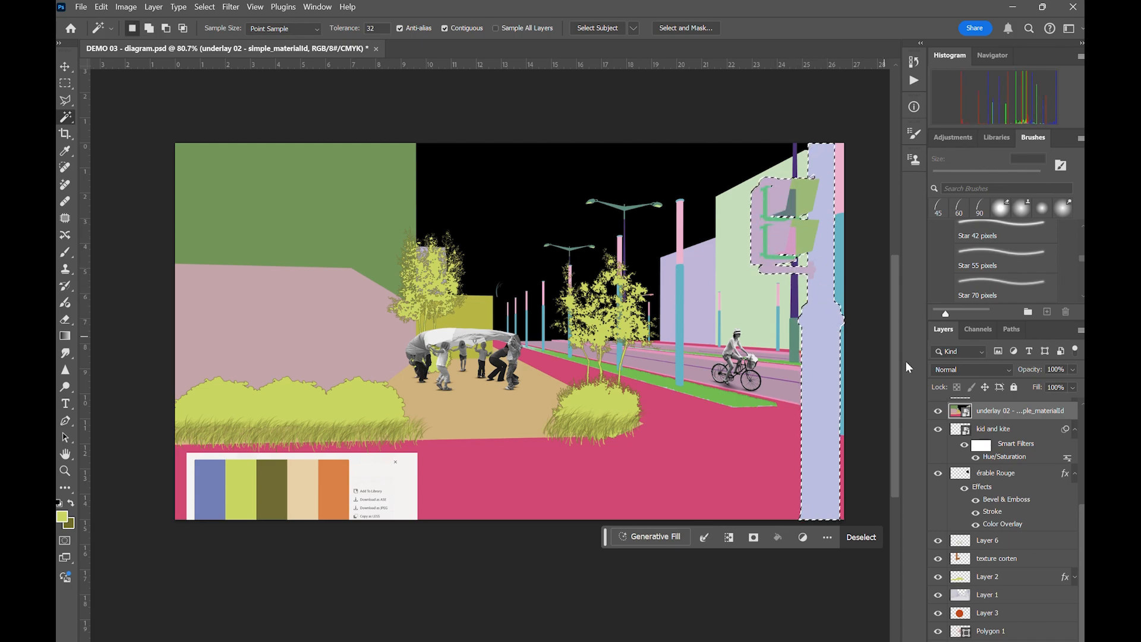
- Hide the material ID underlay and copy the selected traffic light and pole from Layer 1 onto a new layer
left_click(938, 411)
left_click(960, 597)
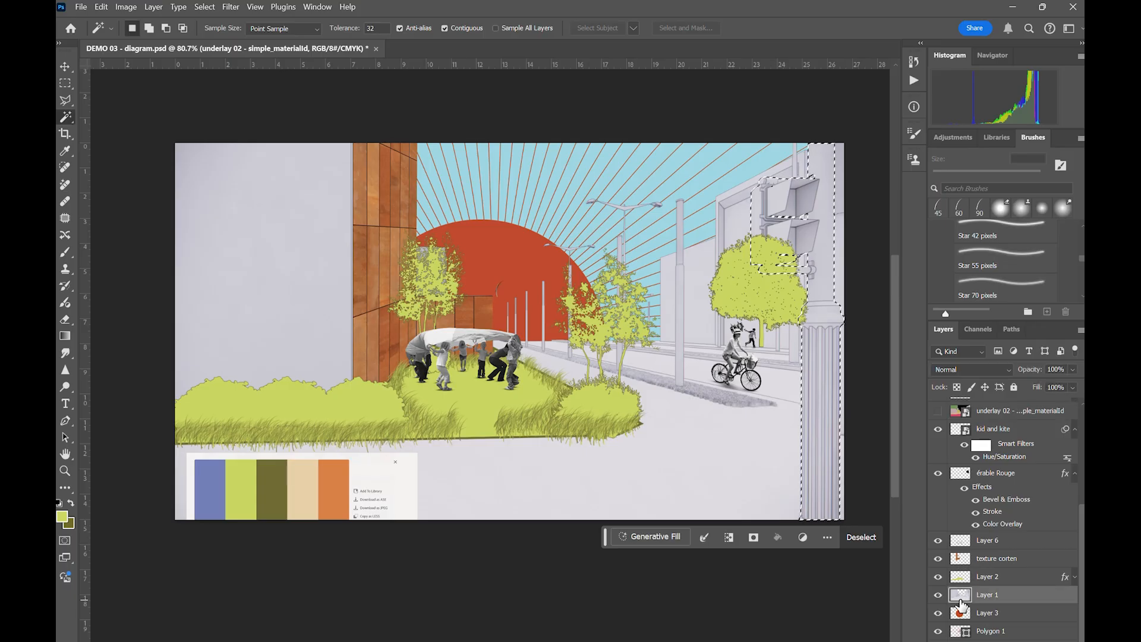
key("m")
right_click(816, 219)
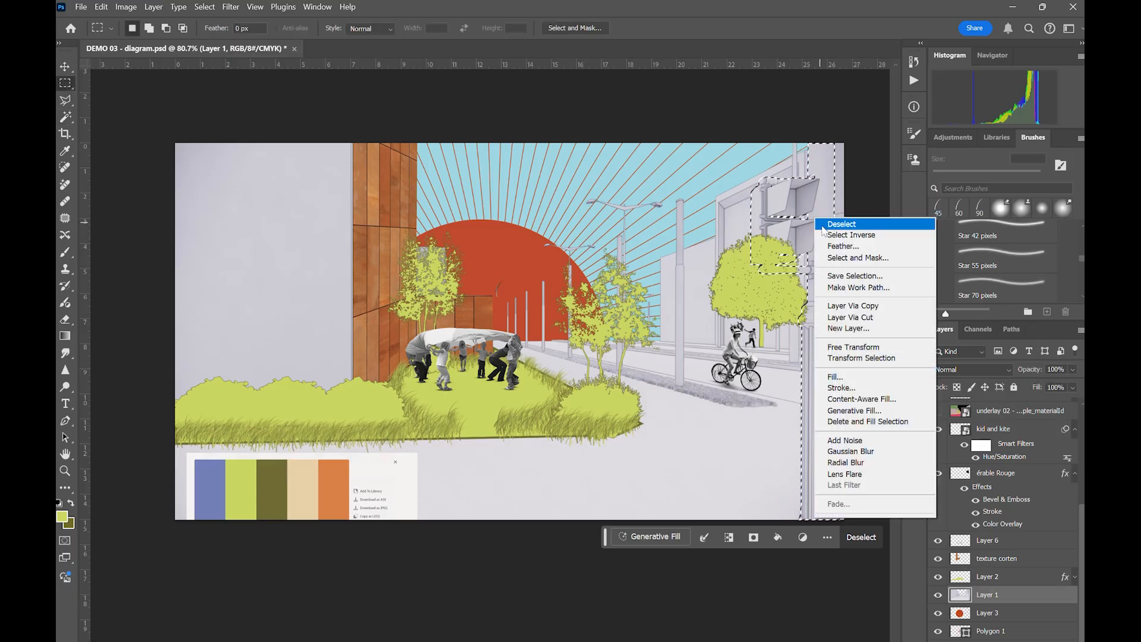
left_click(848, 306)
- Move the copied traffic light layer up to just below PUNIGRA3, in front of the maple tree
left_click_drag(988, 595, 990, 416)
scroll(989, 457, "up", 3)
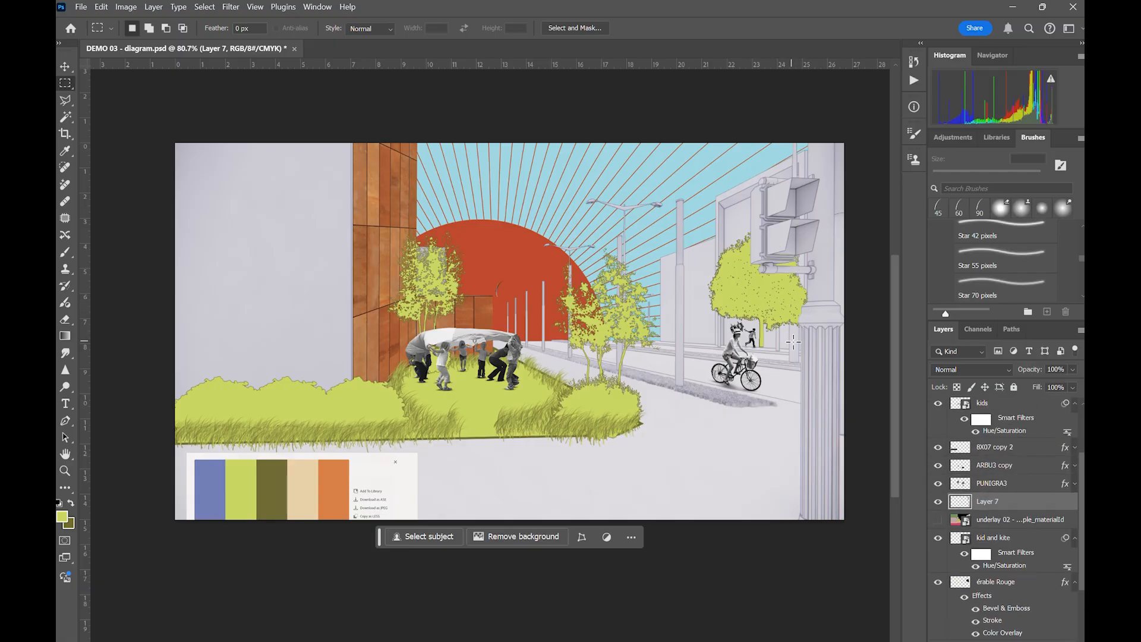
scroll(561, 355, "down", 2)
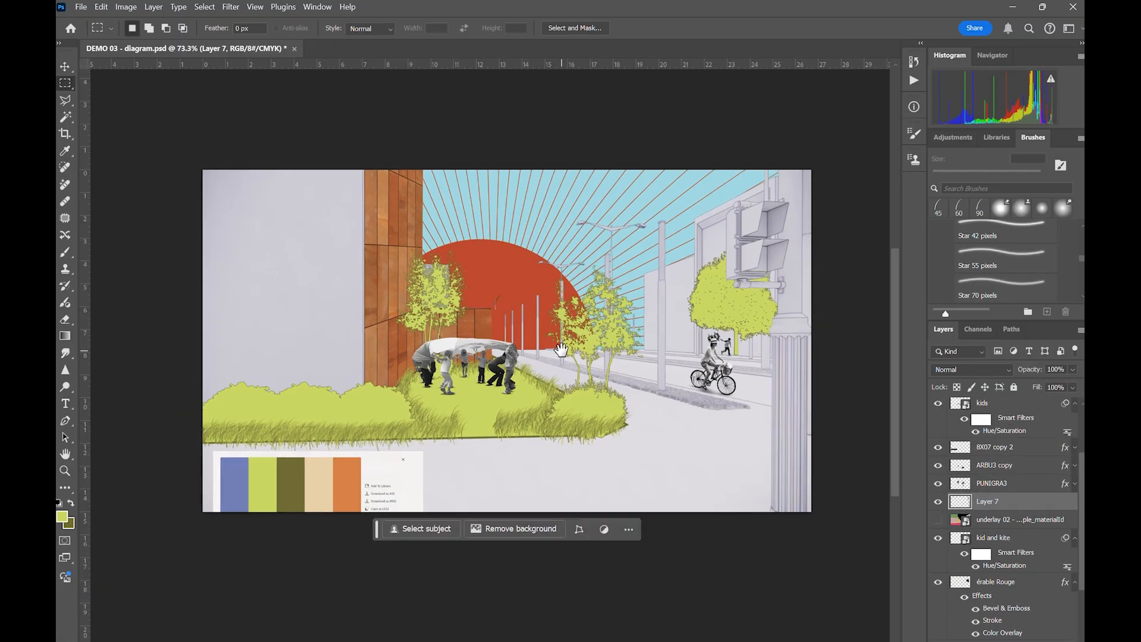